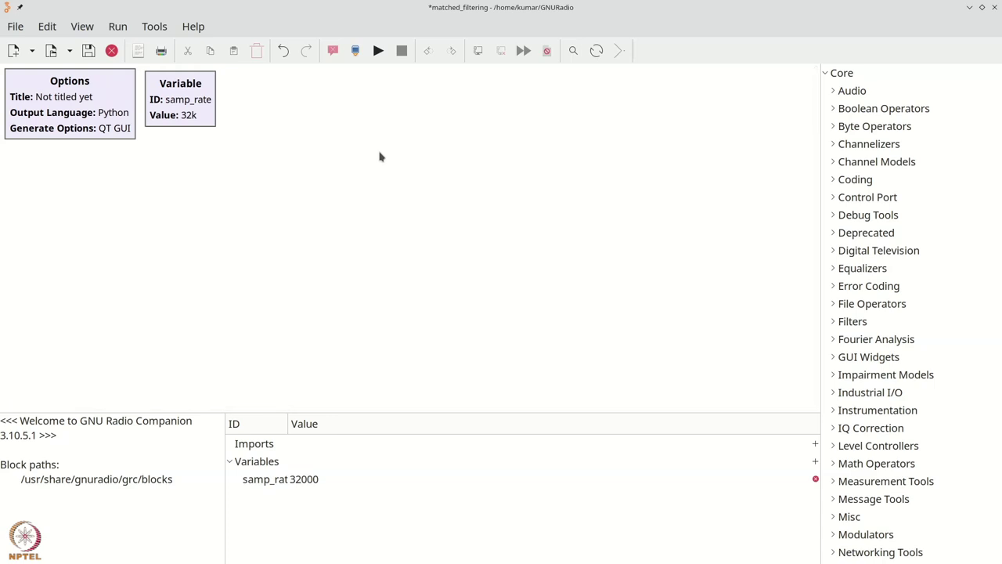
Find the Import block in the block library and add it to the flowgraph beside the samp_rate variable
{"action": "key", "text": "ctrl+f"}
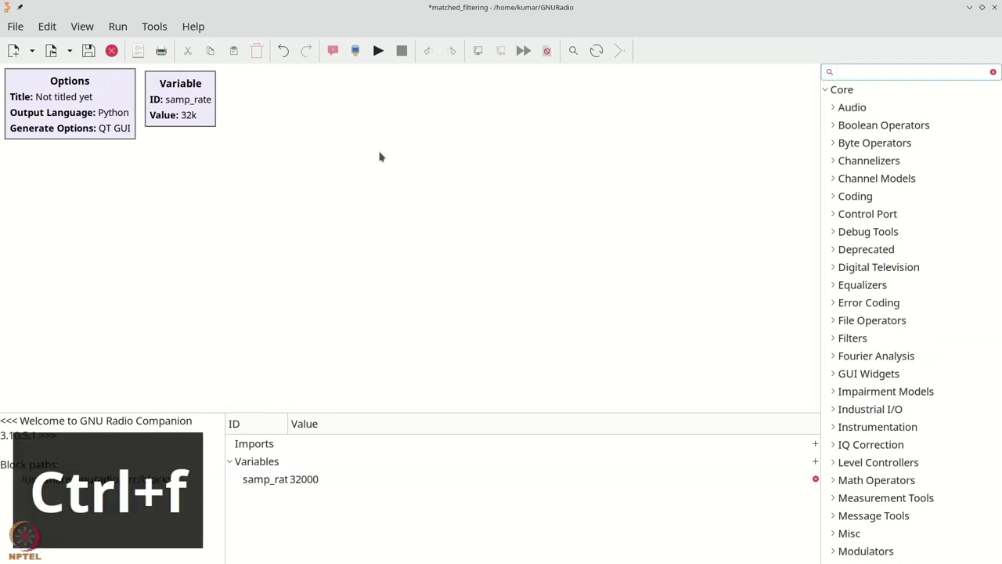
{"action": "type", "text": "impo"}
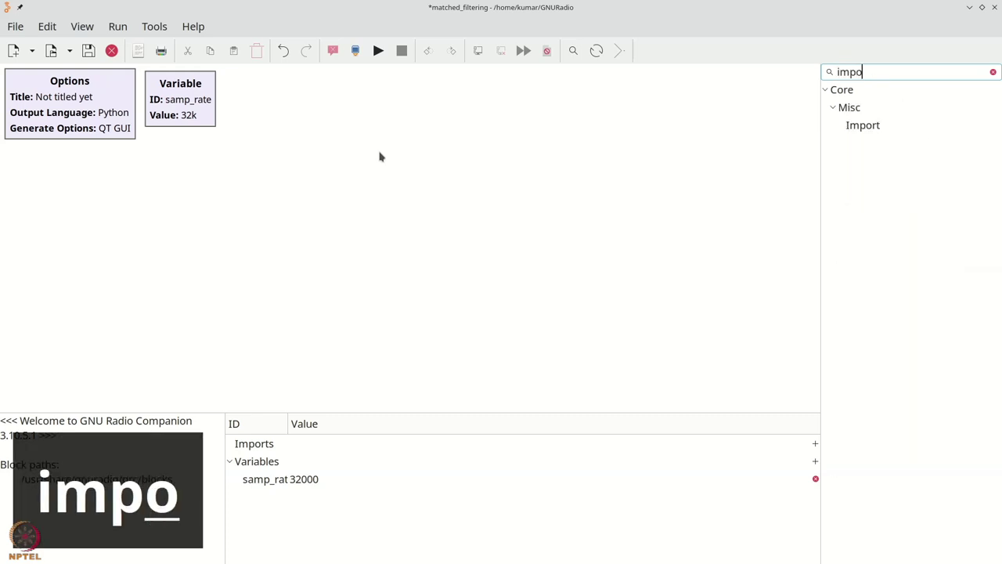
{"action": "left_click_drag", "start_coordinate": [902, 130], "coordinate": [296, 119]}
Set the Import block's statement to "import numpy as np" and move the block slightly closer to the samp_rate variable
{"action": "double_click", "coordinate": [296, 120]}
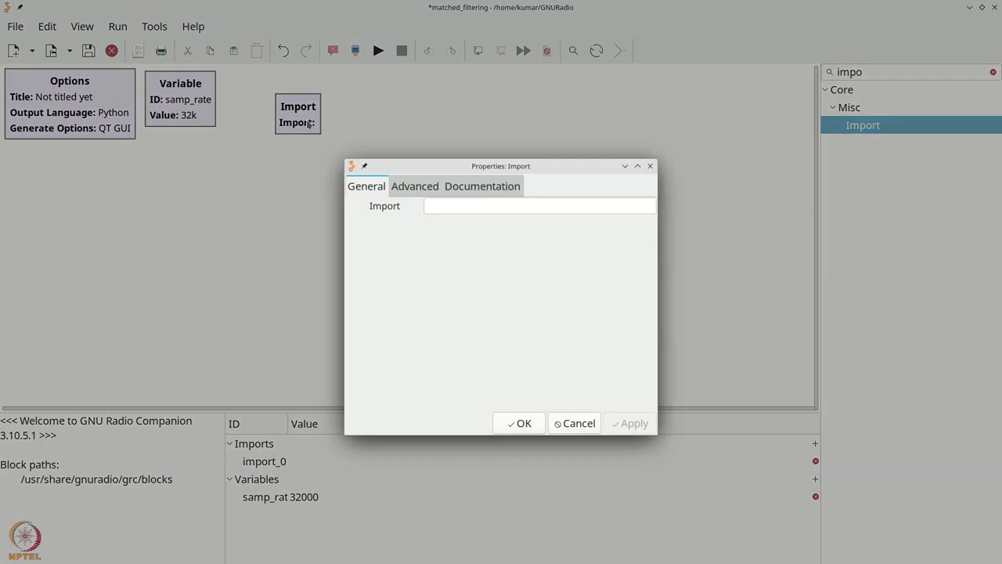
{"action": "type", "text": "impo"}
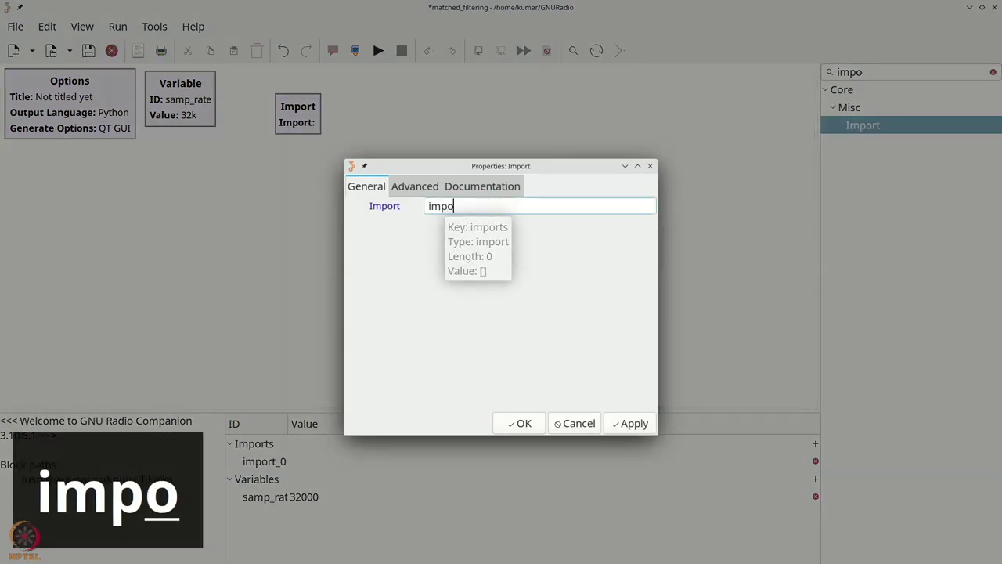
{"action": "type", "text": "rt numpy s"}
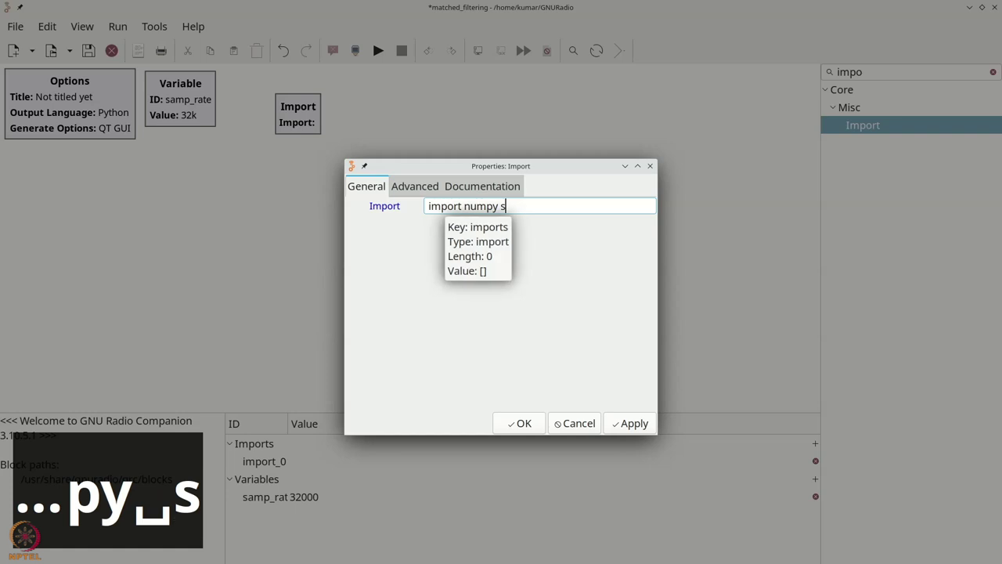
{"action": "key", "text": "BackSpace"}
{"action": "type", "text": "as np"}
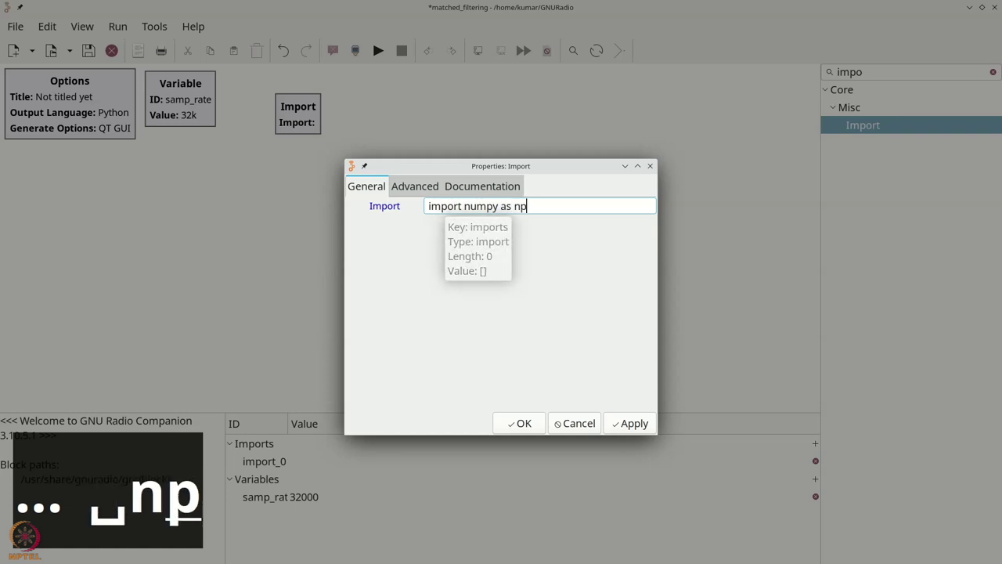
{"action": "key", "text": "alt+o"}
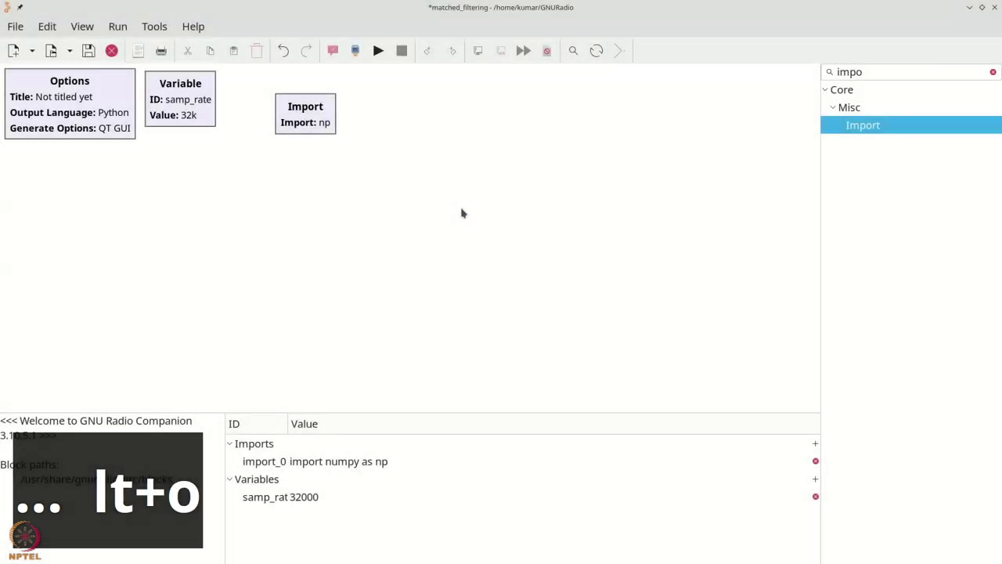
{"action": "left_click", "coordinate": [306, 111]}
{"action": "left_click_drag", "start_coordinate": [306, 111], "coordinate": [297, 105]}
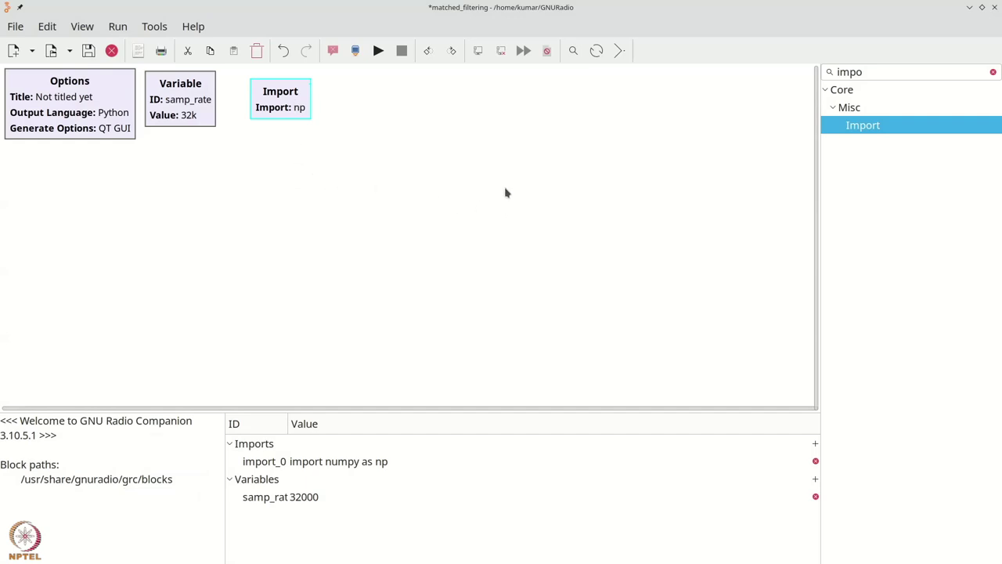
Find the Vector Source block in the block library and add it to the flowgraph below the Options block
{"action": "key", "text": "ctrl+f"}
{"action": "type", "text": "vector"}
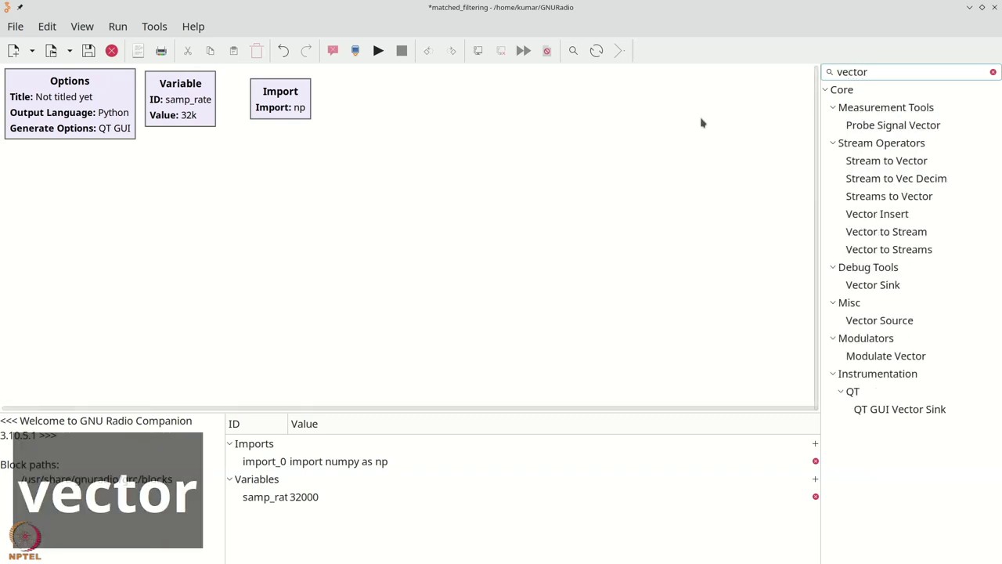
{"action": "left_click_drag", "start_coordinate": [865, 320], "coordinate": [89, 239]}
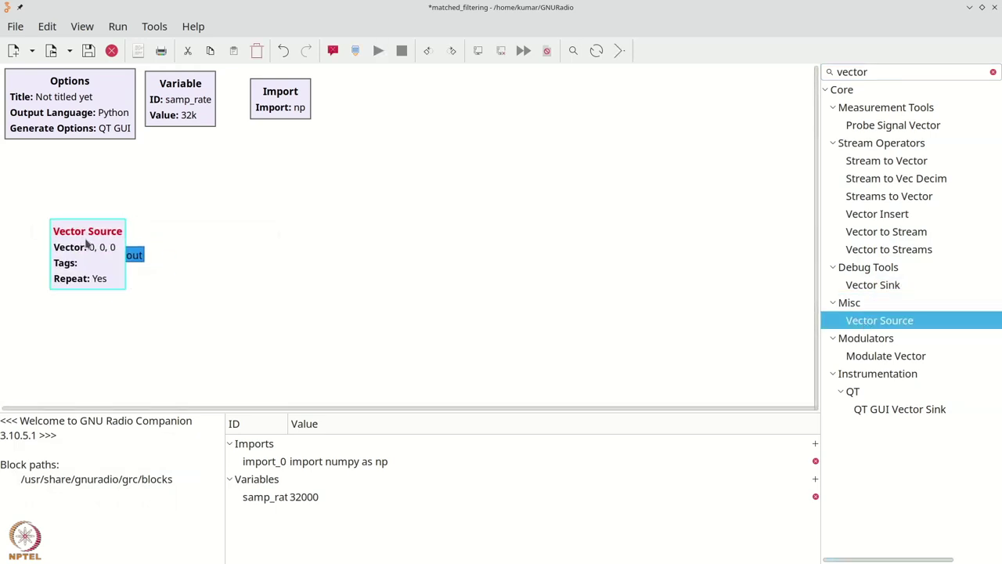
Set the Vector Source's output type to float and reposition the block below the Options block
{"action": "double_click", "coordinate": [83, 241]}
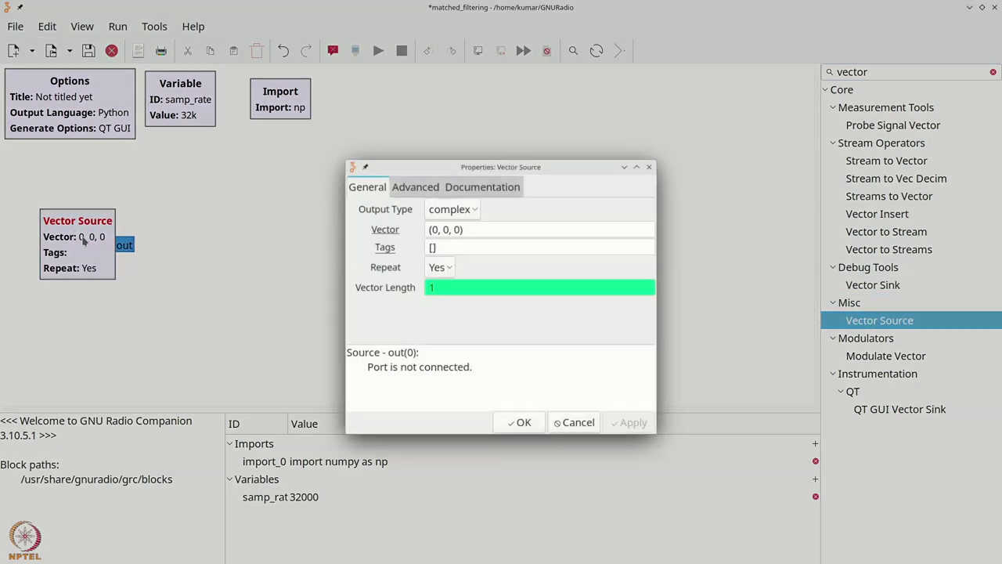
{"action": "left_click", "coordinate": [467, 209]}
{"action": "left_click", "coordinate": [463, 232]}
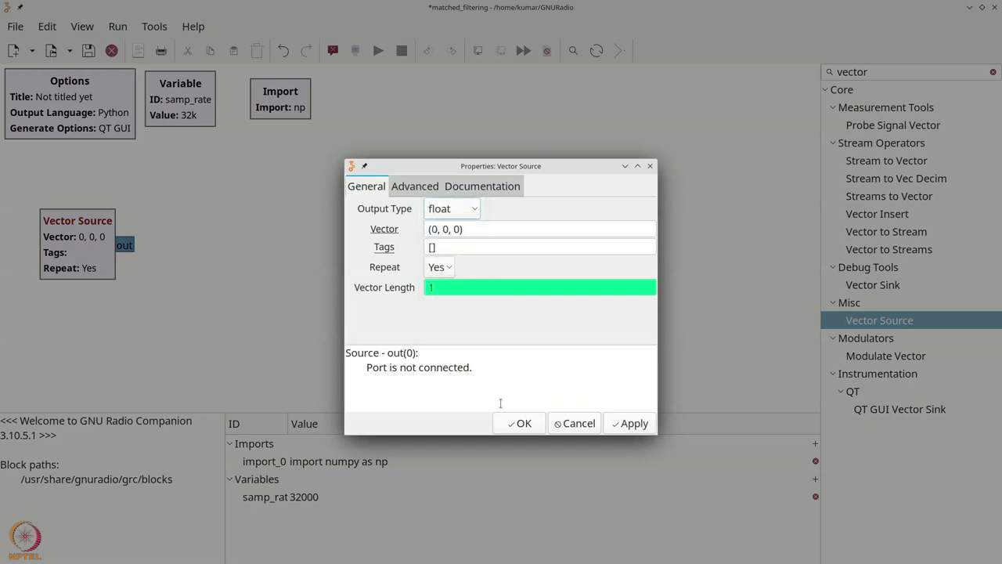
{"action": "left_click", "coordinate": [509, 421]}
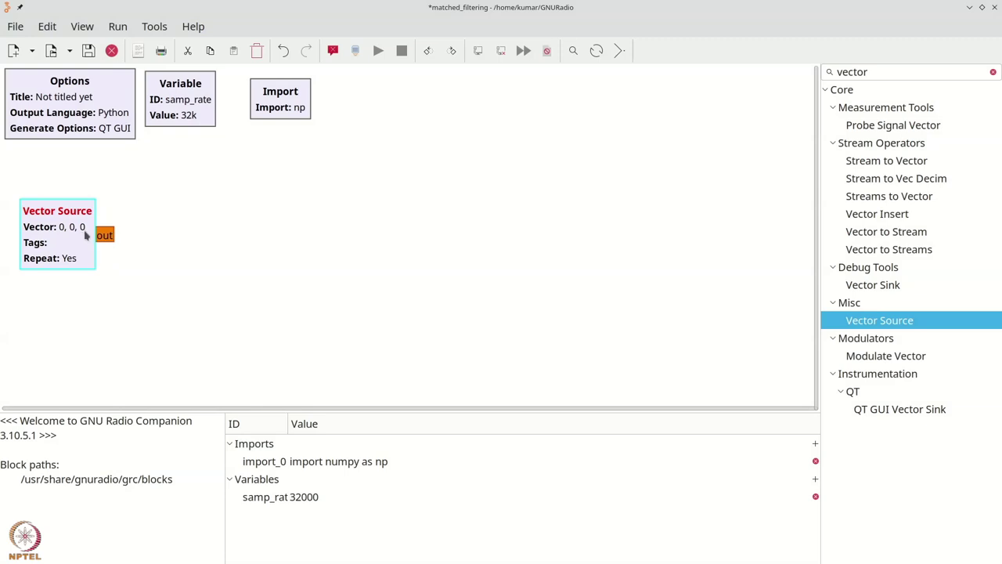
{"action": "left_click_drag", "start_coordinate": [76, 227], "coordinate": [86, 217]}
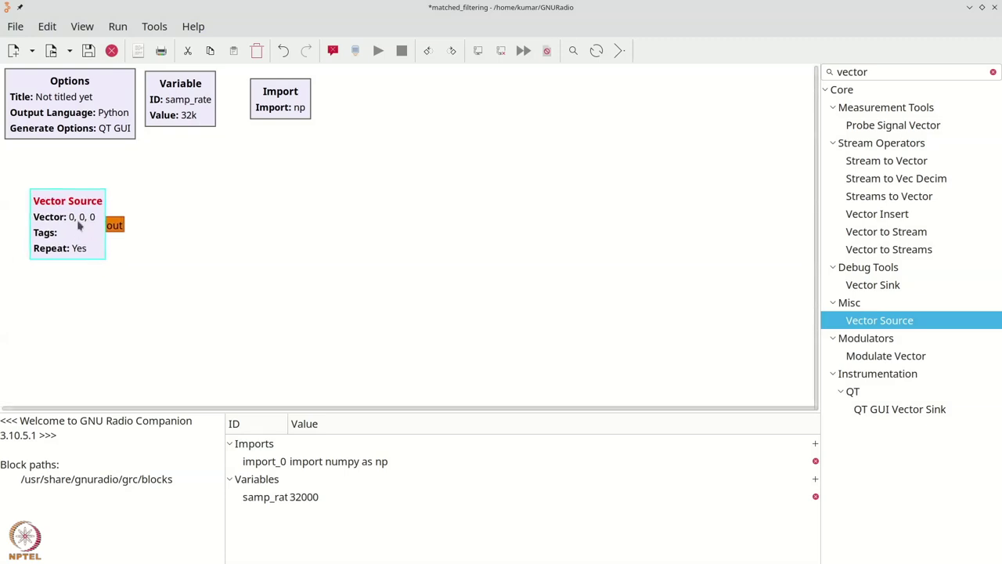
{"action": "left_click_drag", "start_coordinate": [78, 226], "coordinate": [78, 232]}
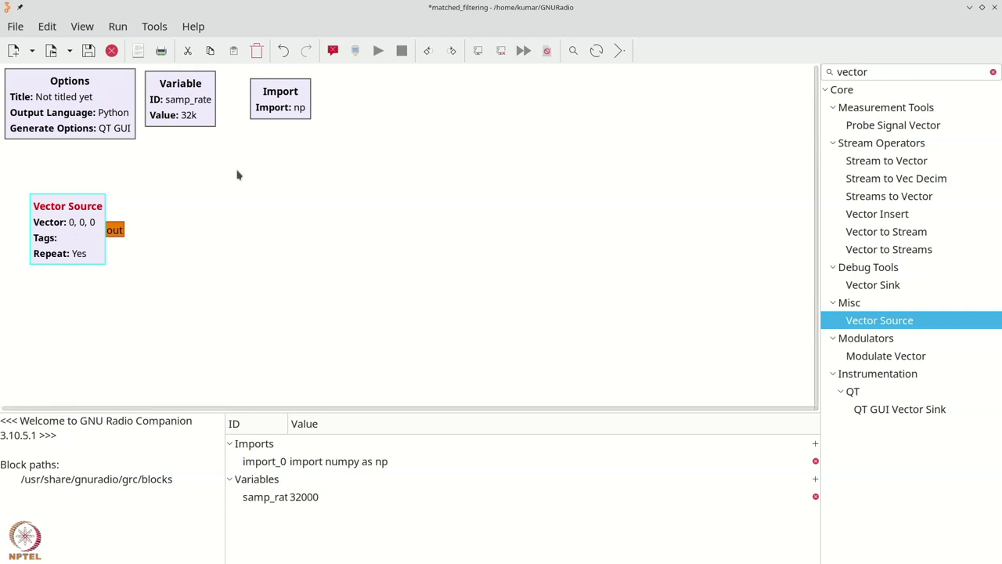
Add a Variable block beside the Import block and set its ID to mypulse
{"action": "key", "text": "ctrl+f"}
{"action": "type", "text": "v"}
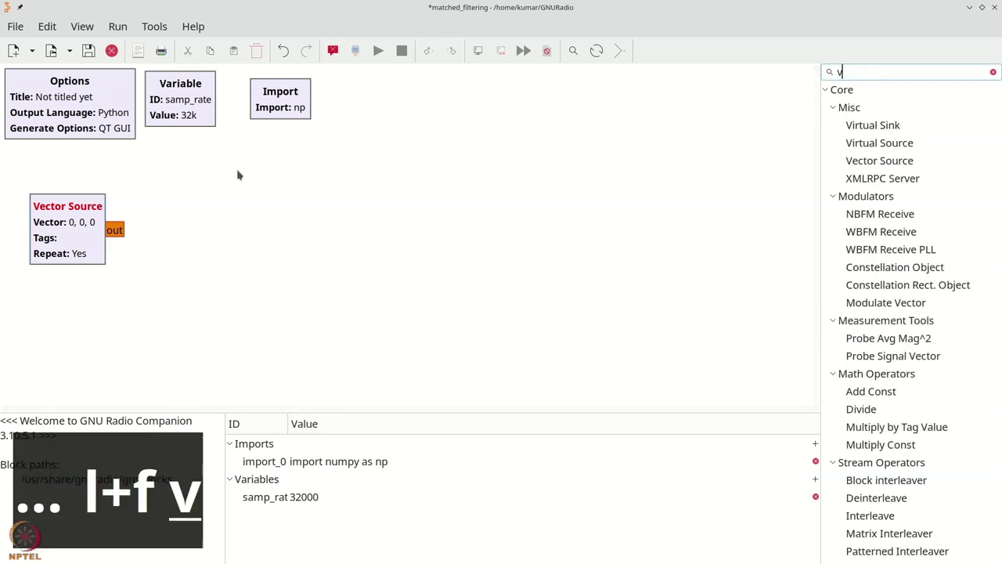
{"action": "type", "text": "aria"}
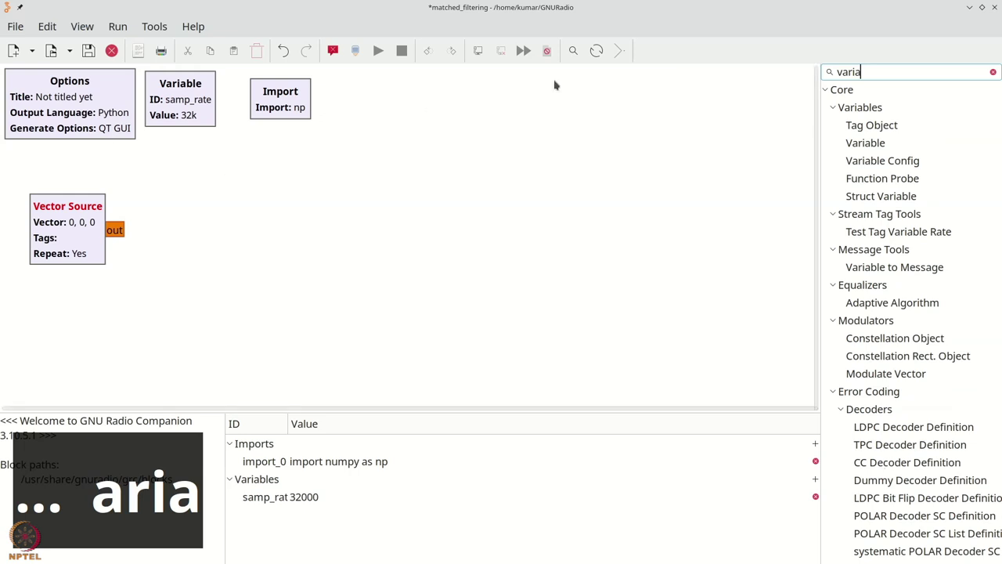
{"action": "left_click_drag", "start_coordinate": [830, 143], "coordinate": [358, 99]}
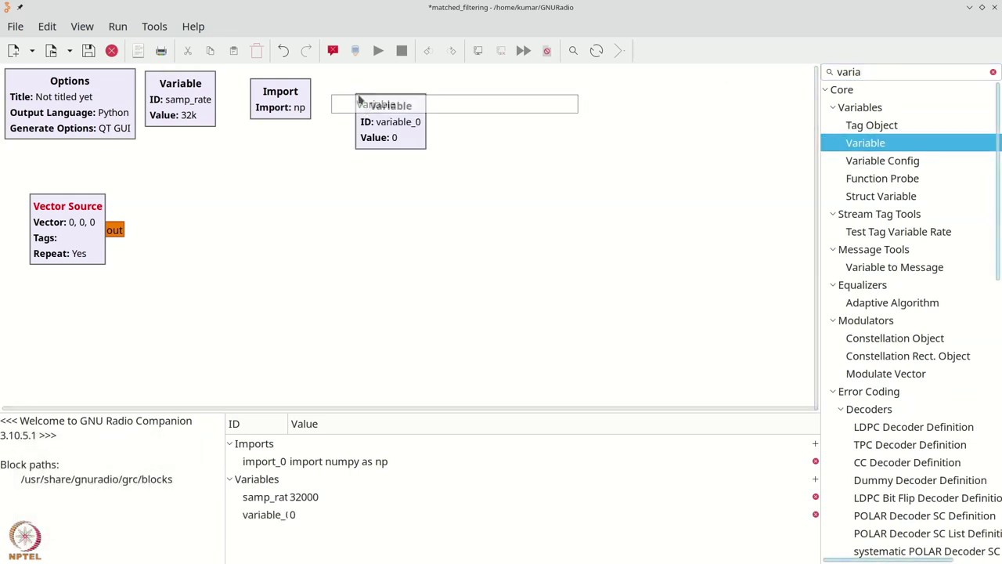
{"action": "double_click", "coordinate": [357, 111]}
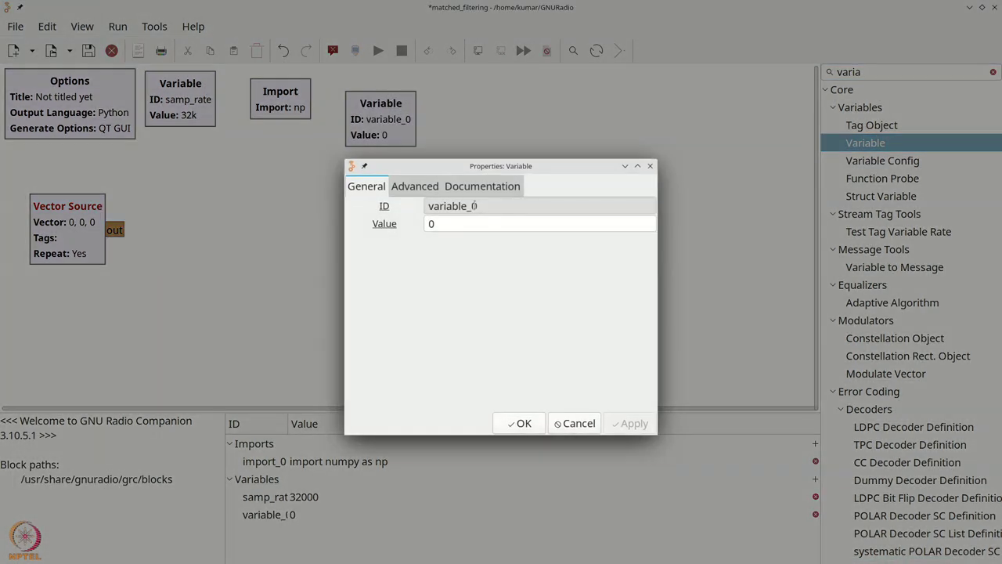
{"action": "type", "text": "my"}
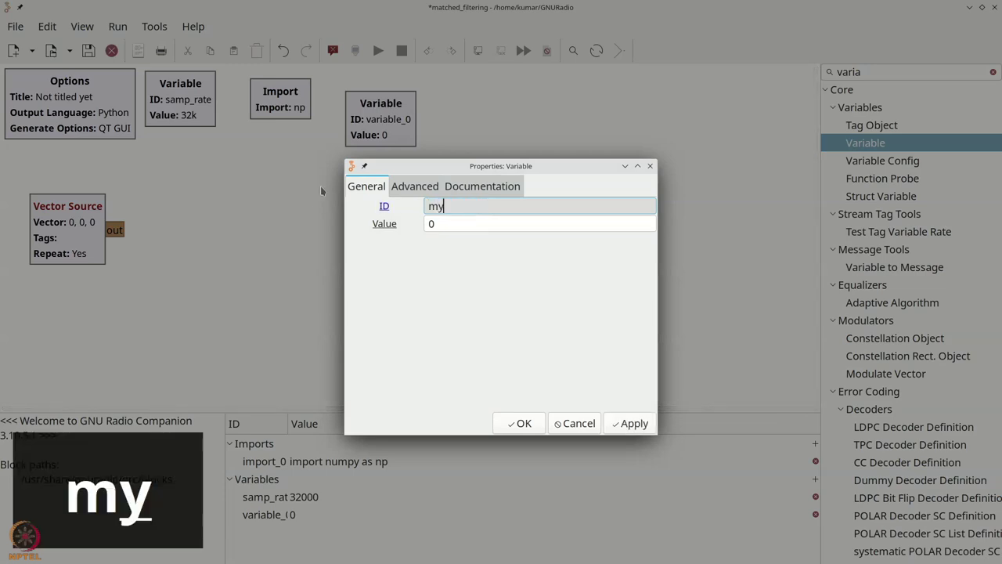
{"action": "type", "text": "pulse"}
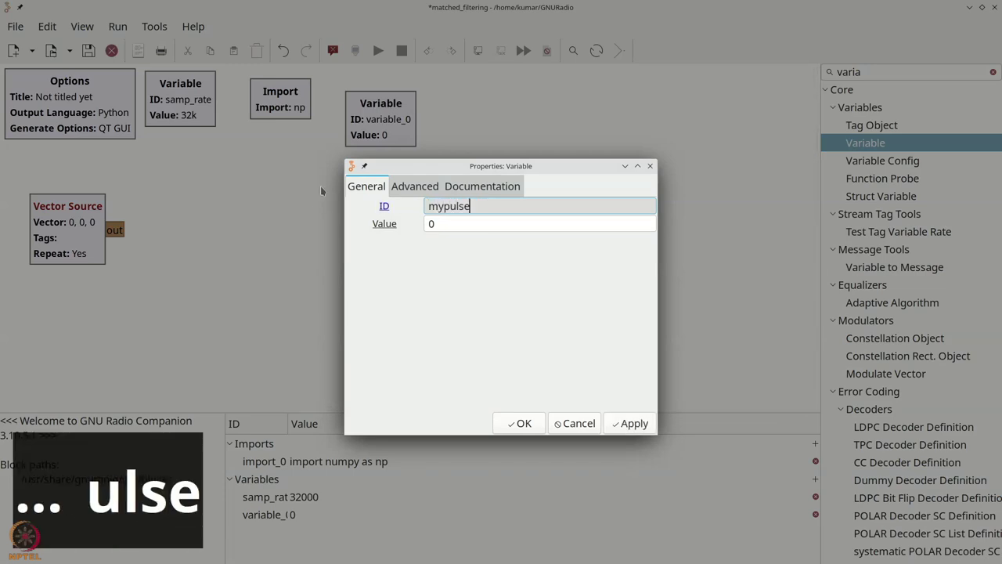
Set the mypulse variable's value to np.arange(400) / 400 and accept the properties
{"action": "key", "text": "Tab"}
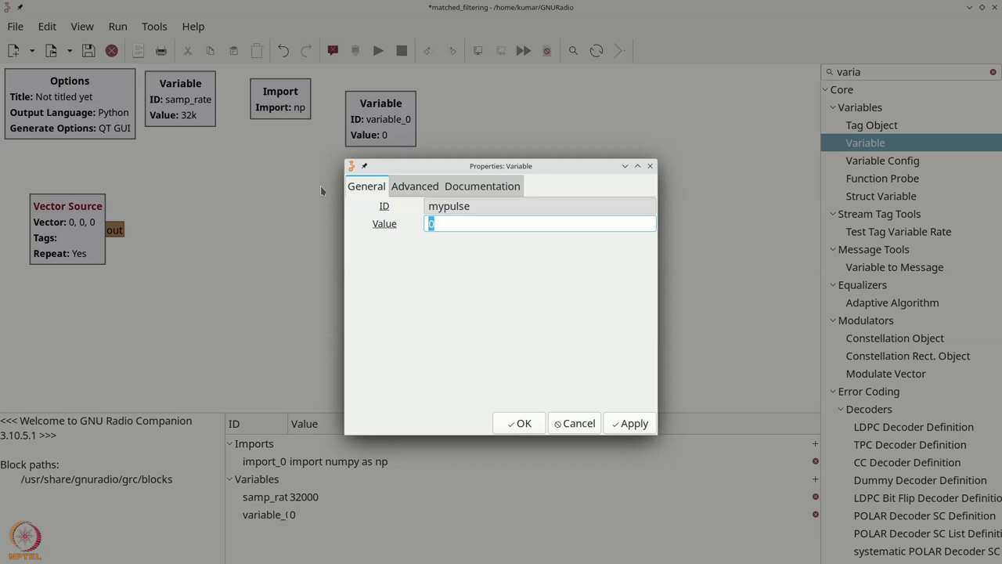
{"action": "type", "text": "np"}
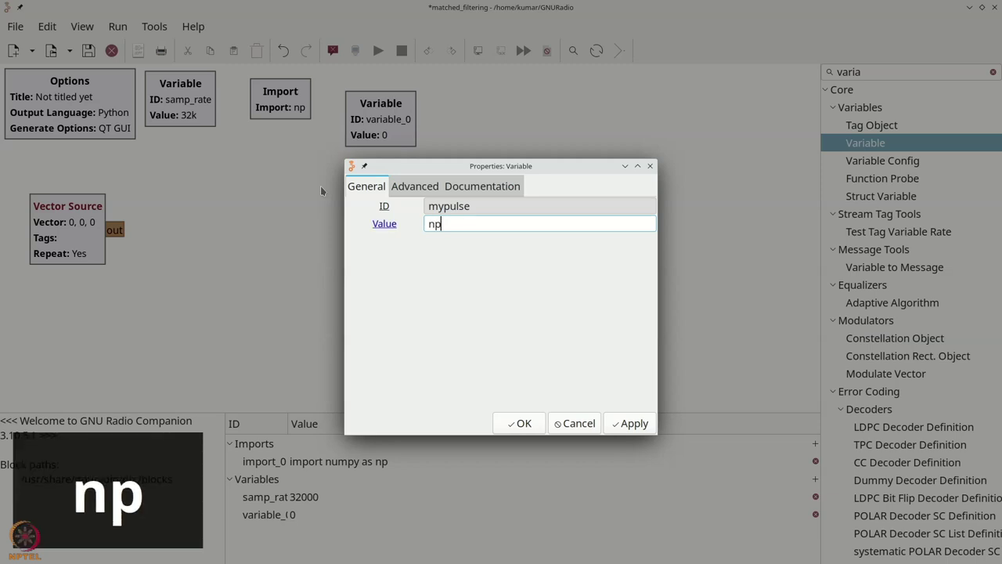
{"action": "type", "text": ".arange("}
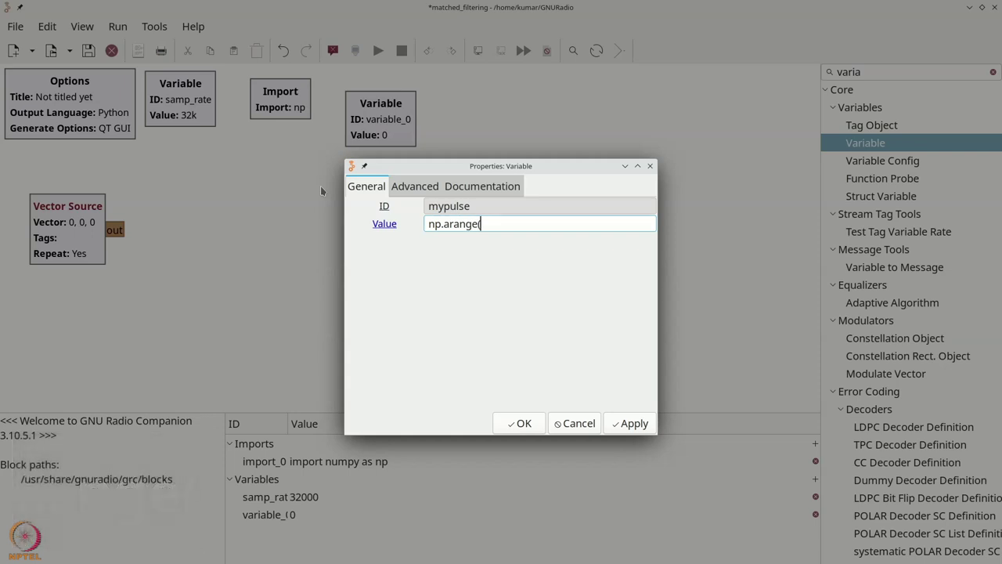
{"action": "type", "text": "400) "}
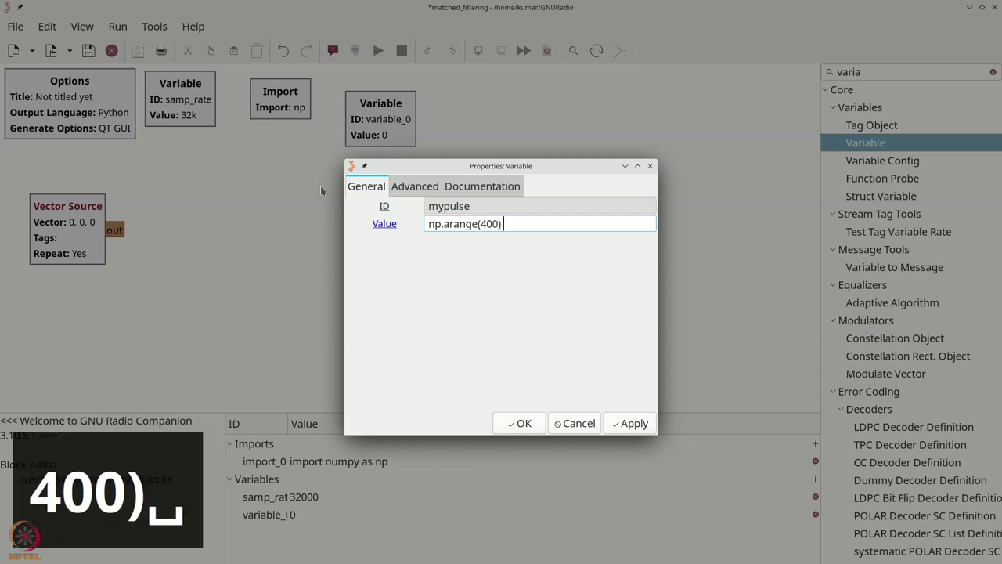
{"action": "type", "text": "/ 400"}
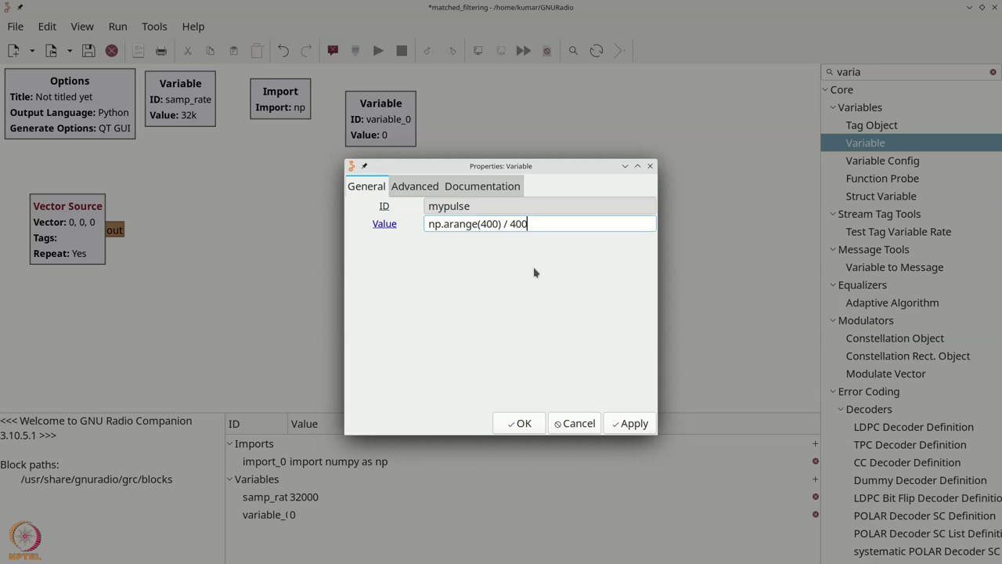
{"action": "left_click_drag", "start_coordinate": [481, 224], "coordinate": [498, 224]}
{"action": "left_click", "coordinate": [523, 422]}
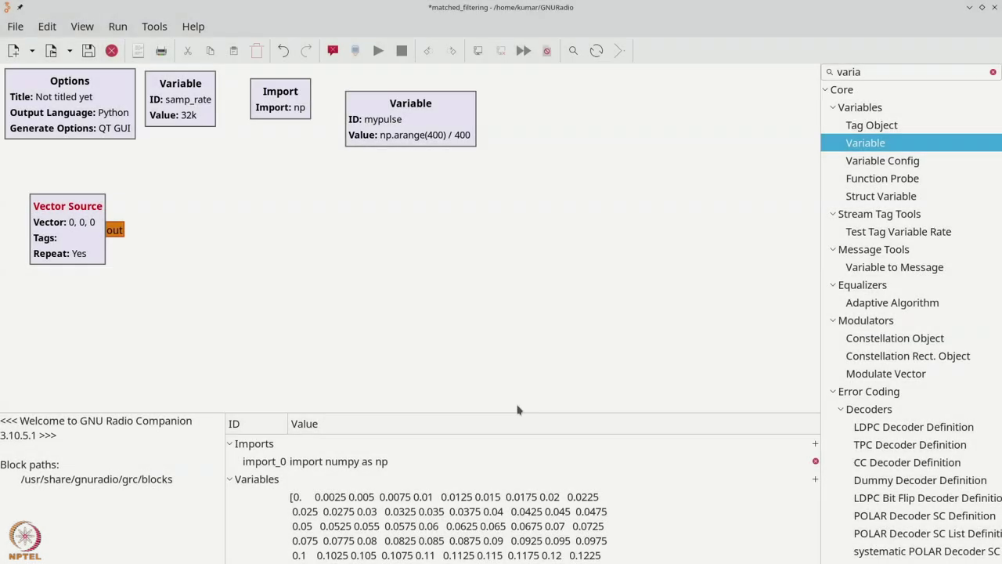
Set the Vector Source's vector to mypulse
{"action": "left_click", "coordinate": [64, 240]}
{"action": "double_click", "coordinate": [65, 241]}
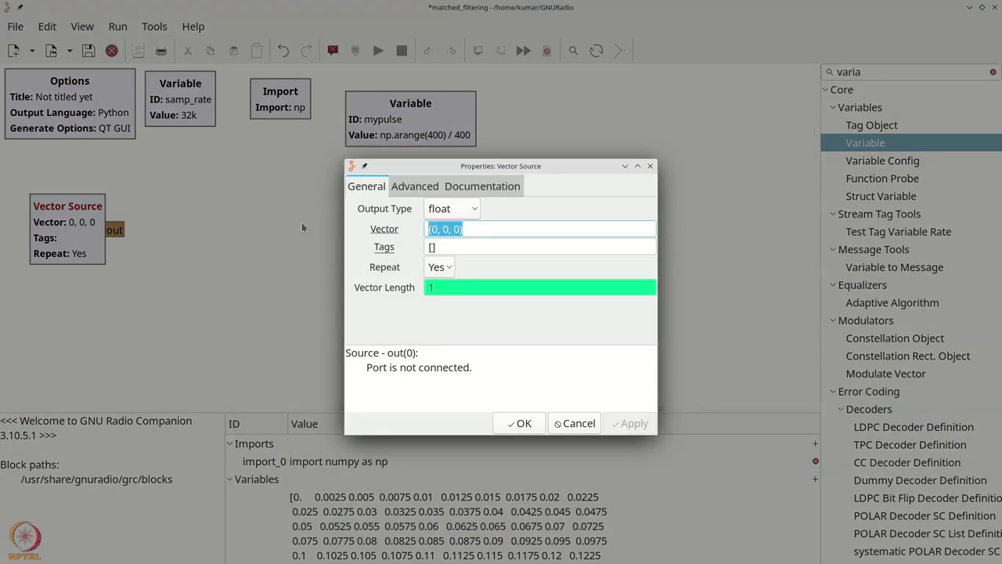
{"action": "type", "text": "mypulse"}
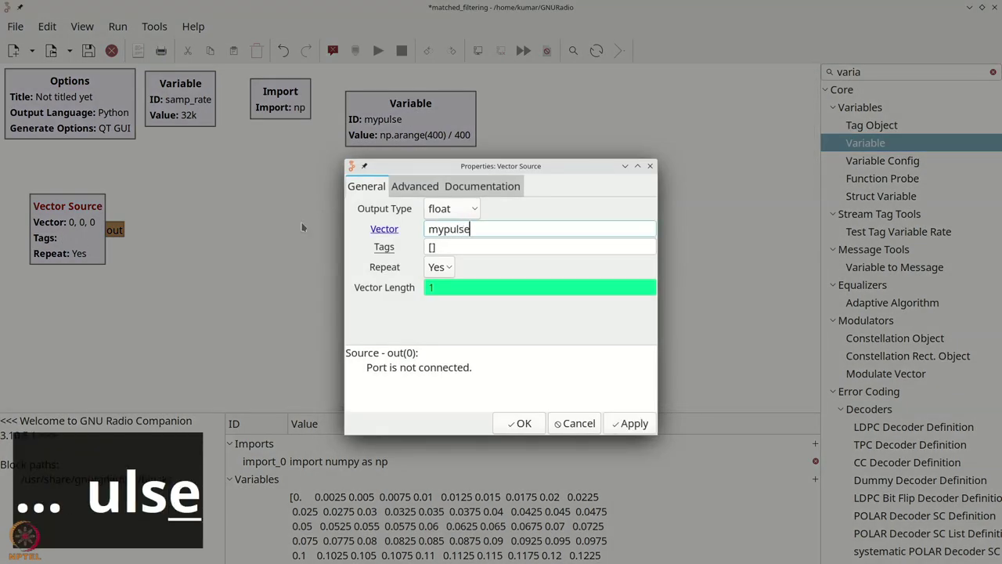
{"action": "key", "text": "alt+o"}
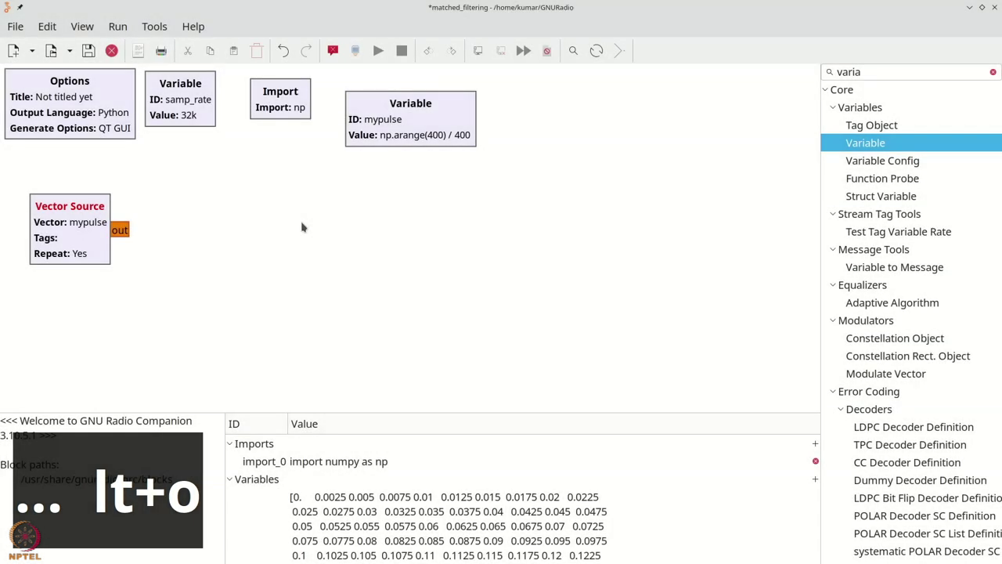
Find the Throttle block in the block library and place it just to the right of the Vector Source
{"action": "key", "text": "ctrl+f"}
{"action": "type", "text": "throt"}
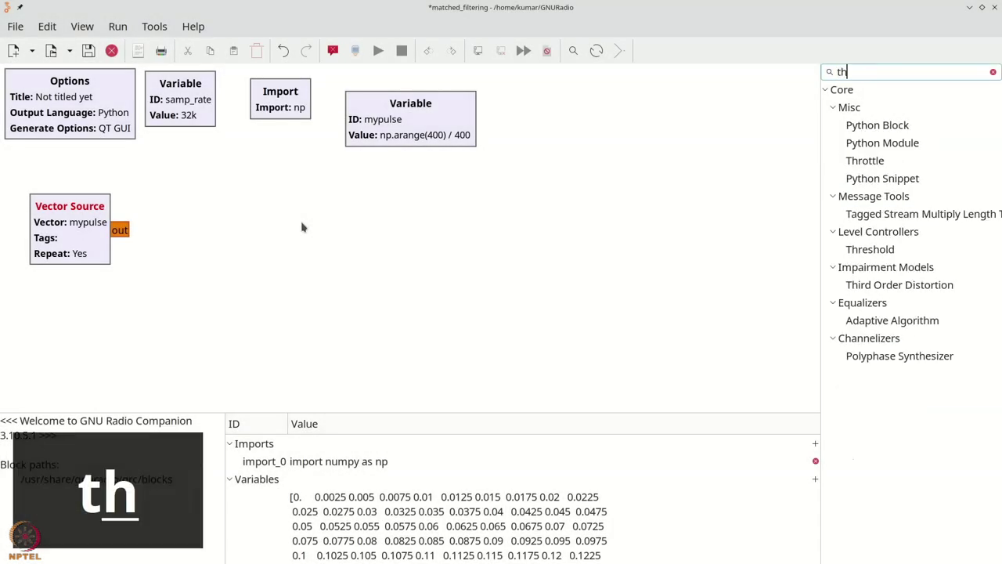
{"action": "left_click_drag", "start_coordinate": [864, 126], "coordinate": [239, 213]}
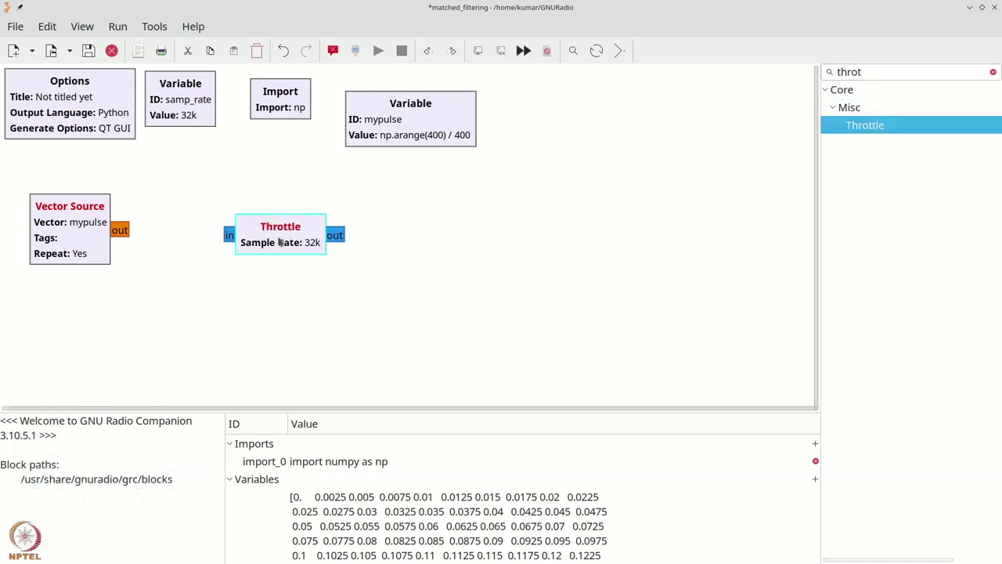
{"action": "left_click_drag", "start_coordinate": [284, 245], "coordinate": [229, 242]}
Set the Throttle block's type to float and accept the properties
{"action": "double_click", "coordinate": [229, 241]}
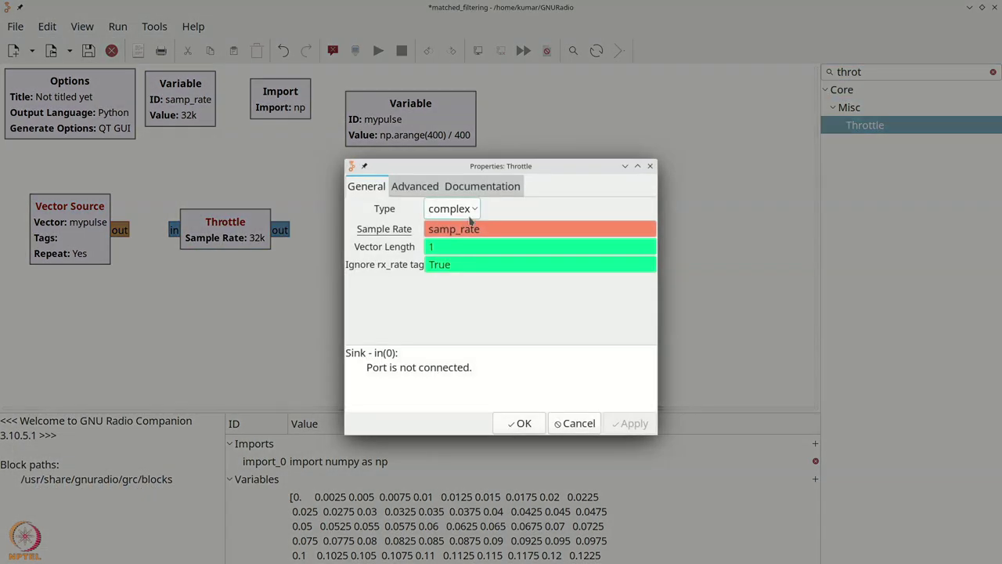
{"action": "left_click", "coordinate": [458, 209]}
{"action": "left_click", "coordinate": [466, 229]}
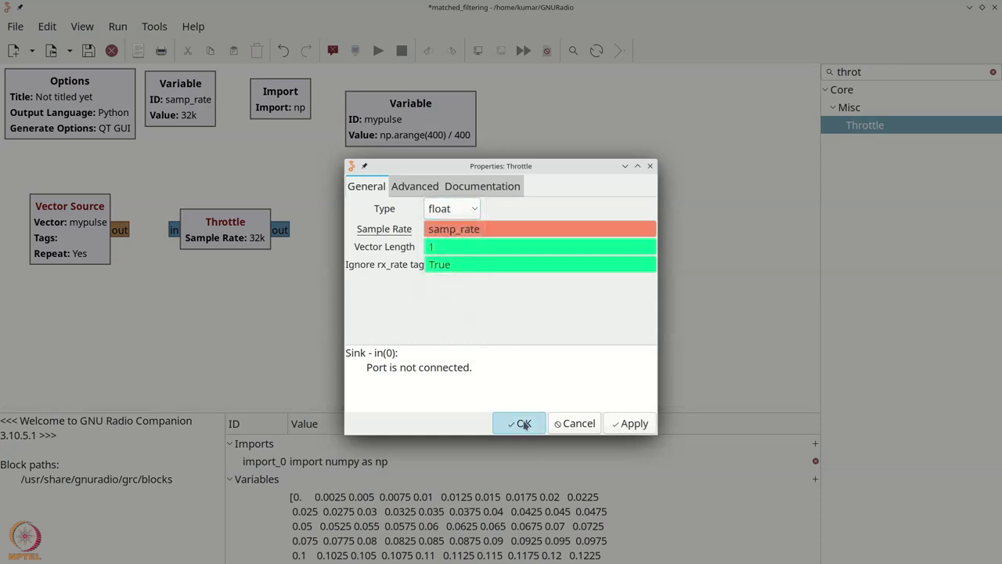
{"action": "left_click", "coordinate": [520, 423]}
Find the QT GUI Time Sink in the block library, place it to the right of the Throttle, and set its type to Float
{"action": "key", "text": "ctrl+f"}
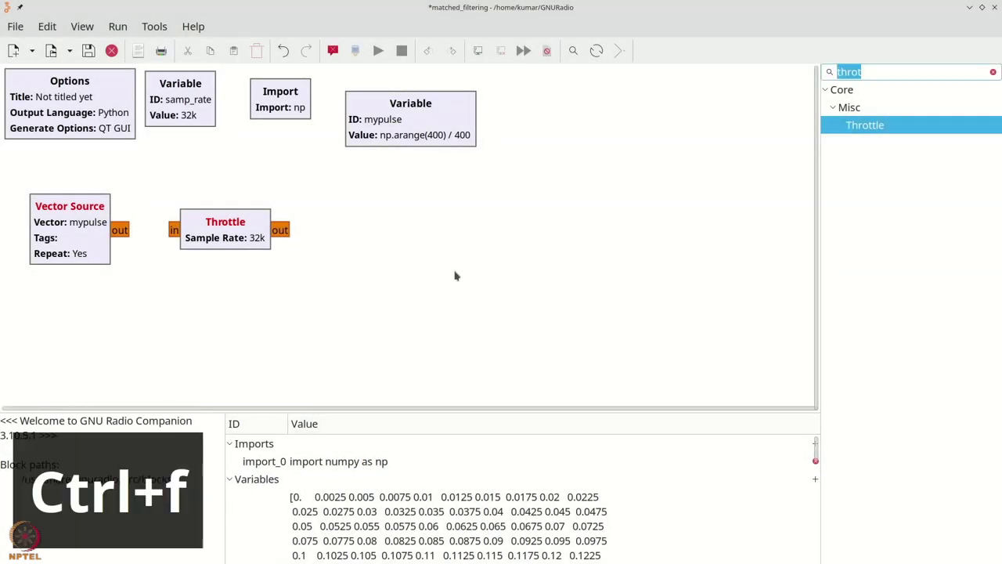
{"action": "type", "text": "time"}
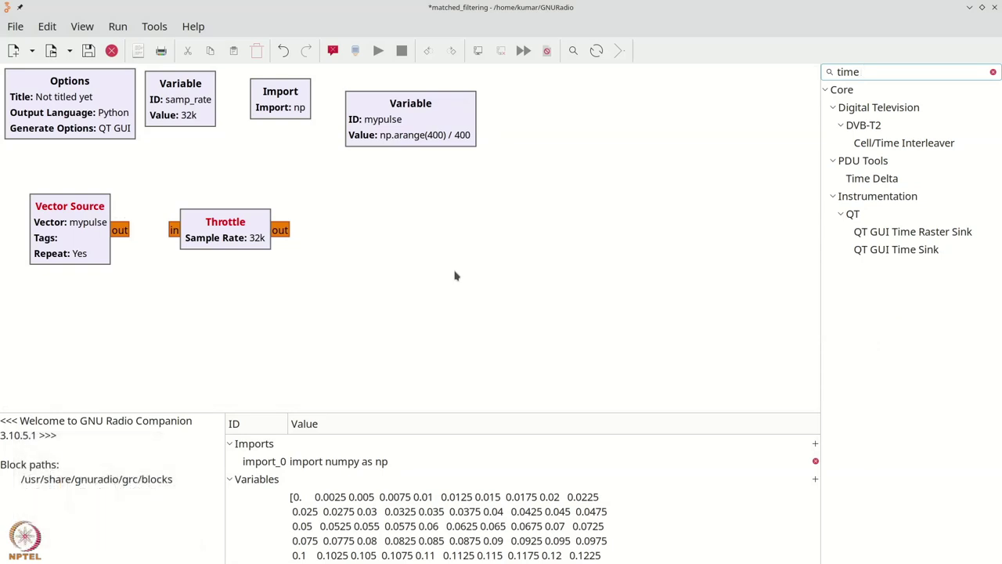
{"action": "left_click_drag", "start_coordinate": [962, 251], "coordinate": [438, 243]}
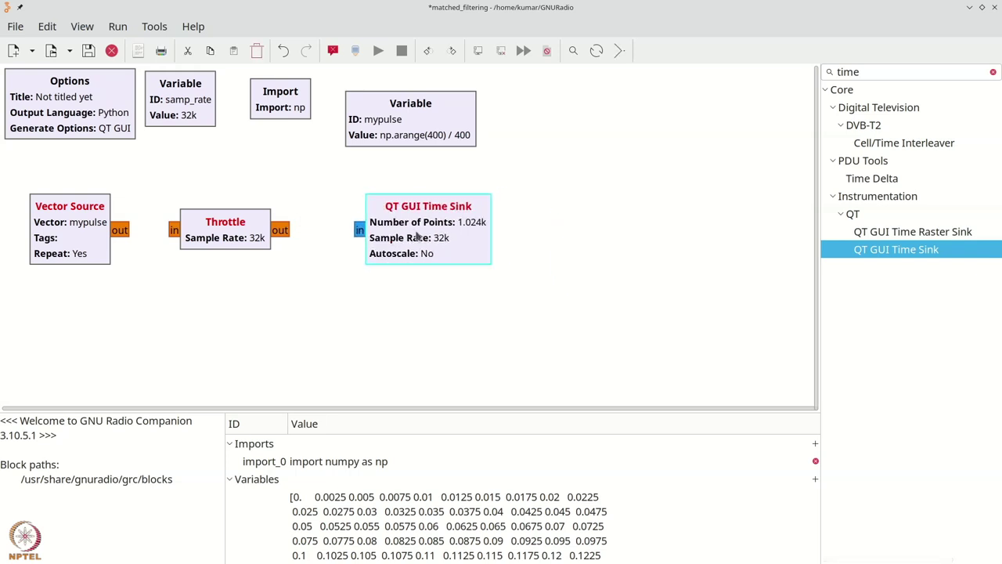
{"action": "double_click", "coordinate": [417, 236]}
{"action": "left_click", "coordinate": [471, 209]}
{"action": "left_click", "coordinate": [470, 228]}
{"action": "left_click", "coordinate": [519, 423]}
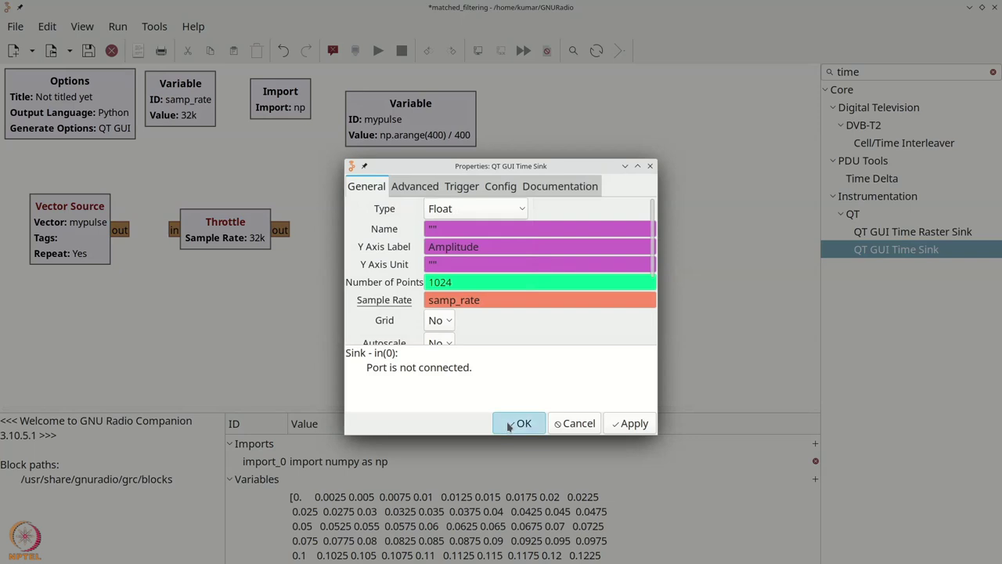
Connect the Vector Source output to the Throttle input and the Throttle output to the QT GUI Time Sink input
{"action": "left_click", "coordinate": [120, 231]}
{"action": "left_click", "coordinate": [173, 230]}
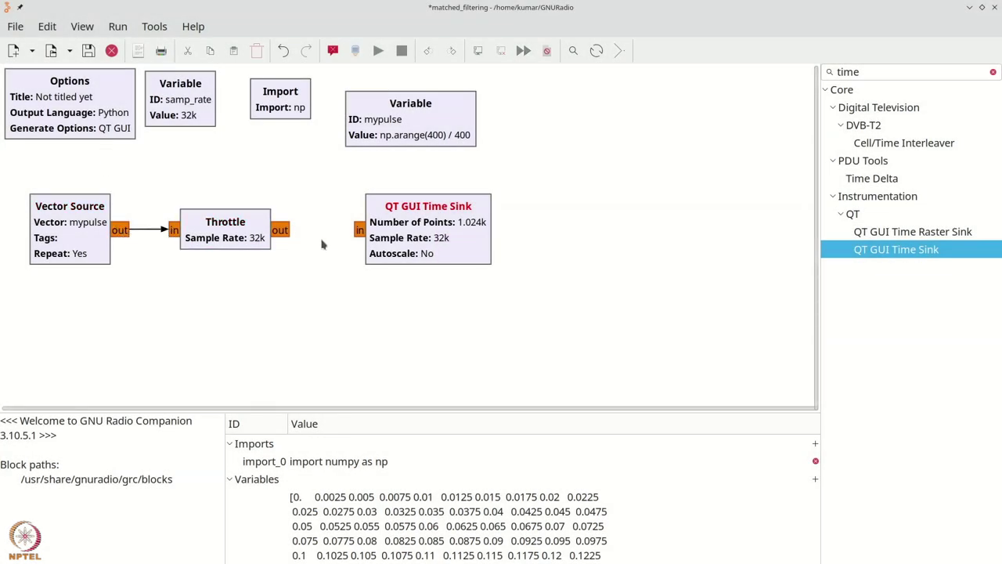
{"action": "left_click", "coordinate": [360, 229]}
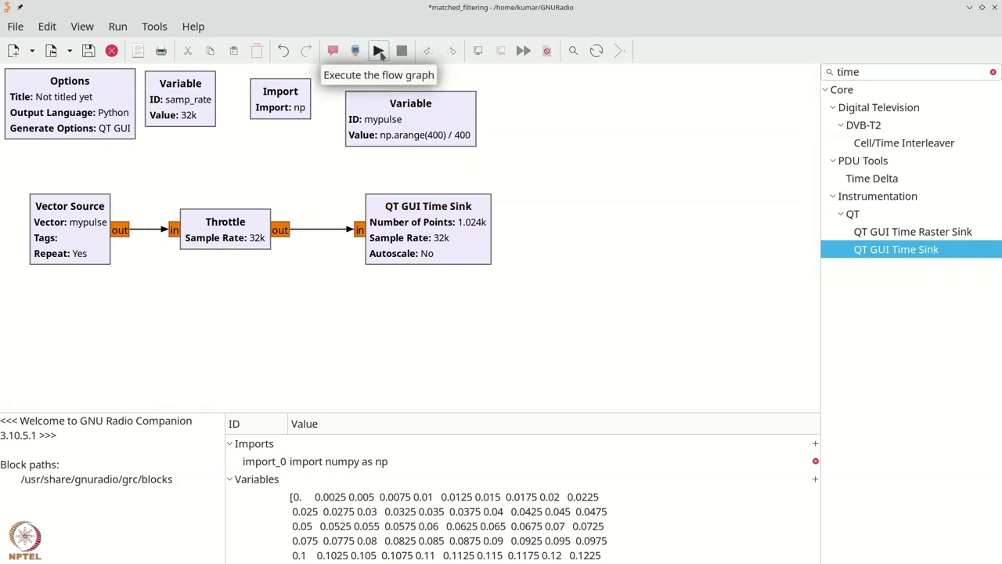
Run the flowgraph, view the time plot maximized, and close the plot window
{"action": "left_click", "coordinate": [379, 51]}
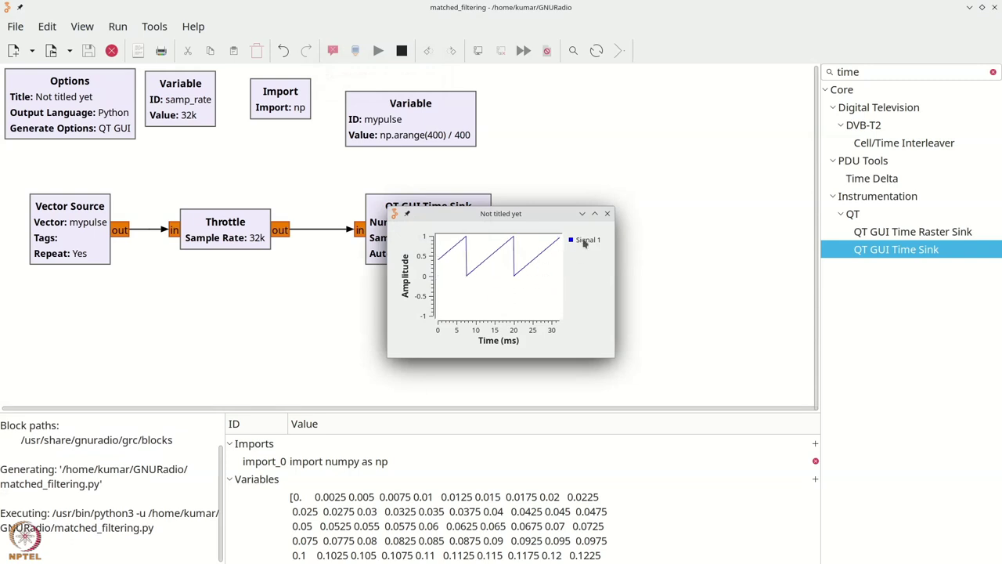
{"action": "double_click", "coordinate": [595, 215]}
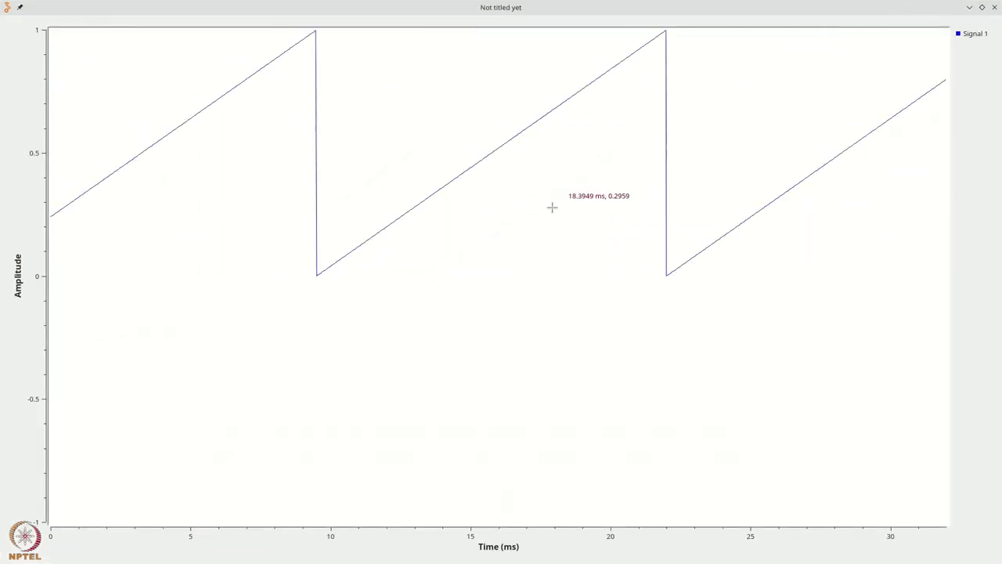
{"action": "left_click", "coordinate": [995, 7]}
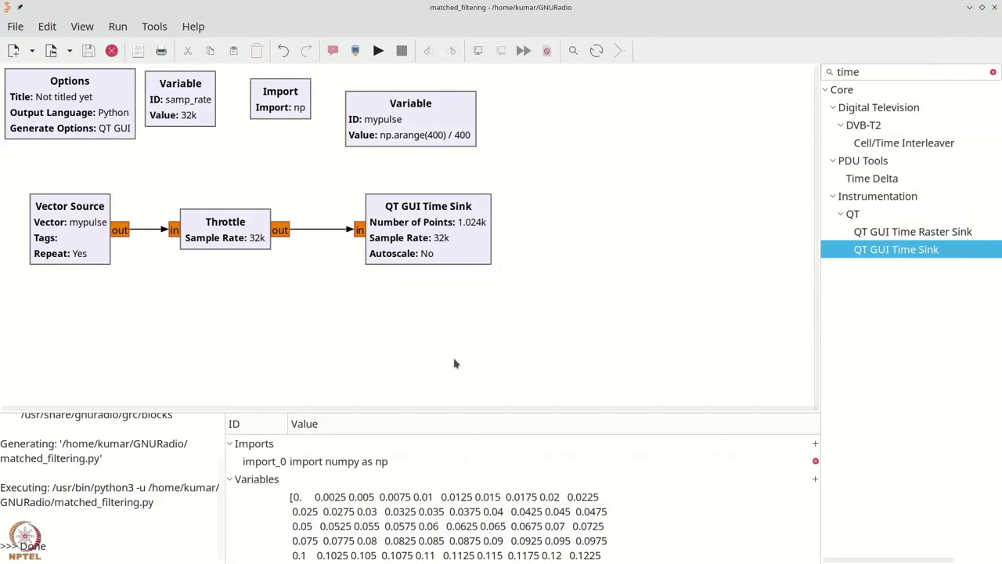
Set both Grid and Autoscale to Yes for the QT GUI Time Sink and accept the properties
{"action": "double_click", "coordinate": [416, 241]}
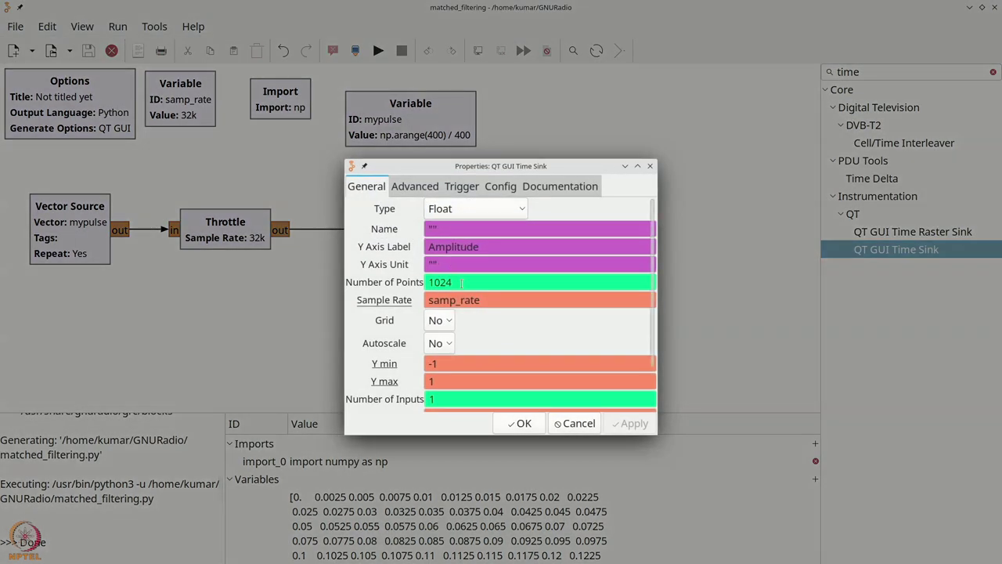
{"action": "left_click", "coordinate": [438, 320]}
{"action": "left_click", "coordinate": [438, 301]}
{"action": "left_click", "coordinate": [441, 343]}
{"action": "left_click", "coordinate": [441, 323]}
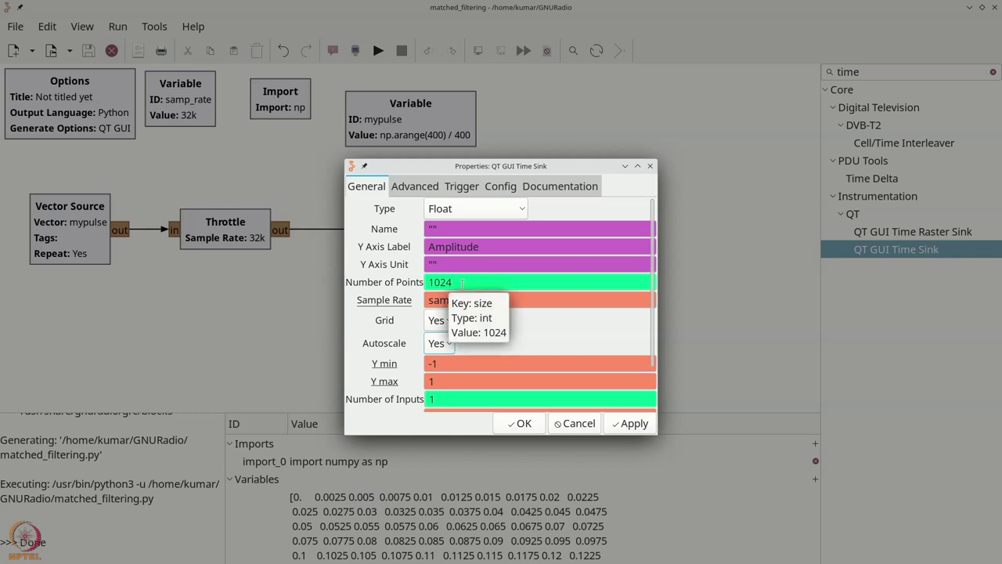
{"action": "left_click", "coordinate": [519, 423]}
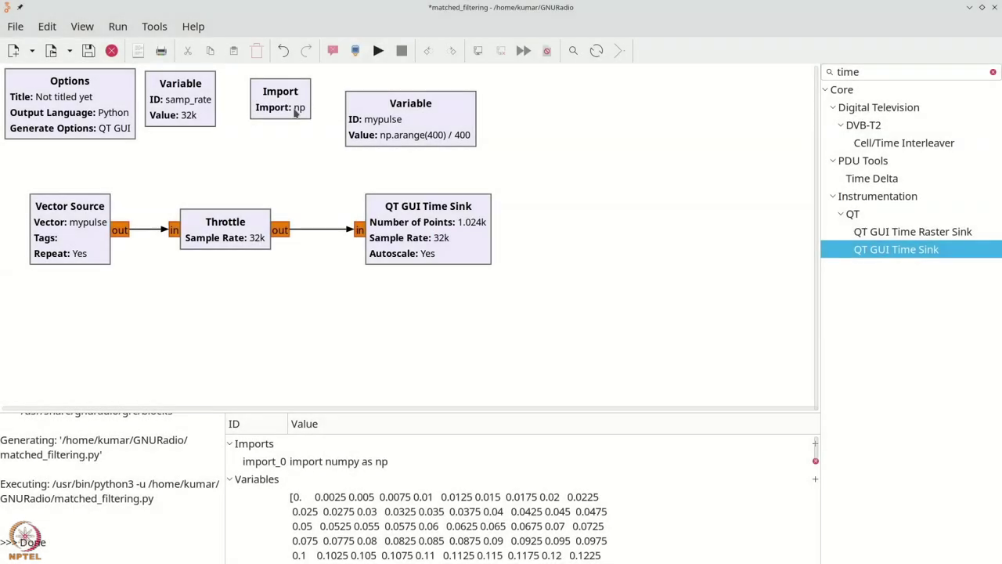
Set the QT GUI Time Sink's number of points to 1200, then run the flowgraph to check the plot and close it
{"action": "double_click", "coordinate": [417, 241]}
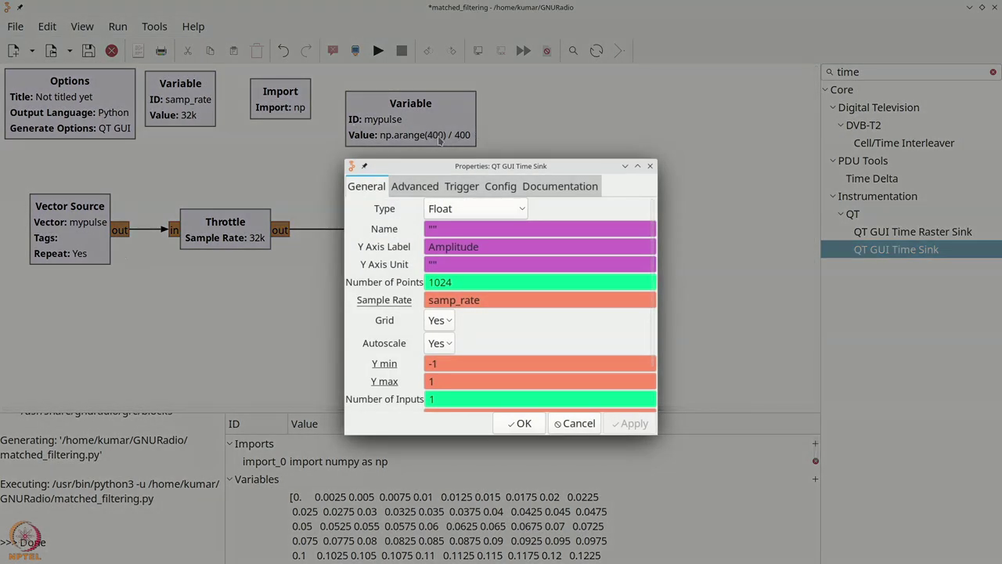
{"action": "double_click", "coordinate": [431, 281]}
{"action": "type", "text": "1200"}
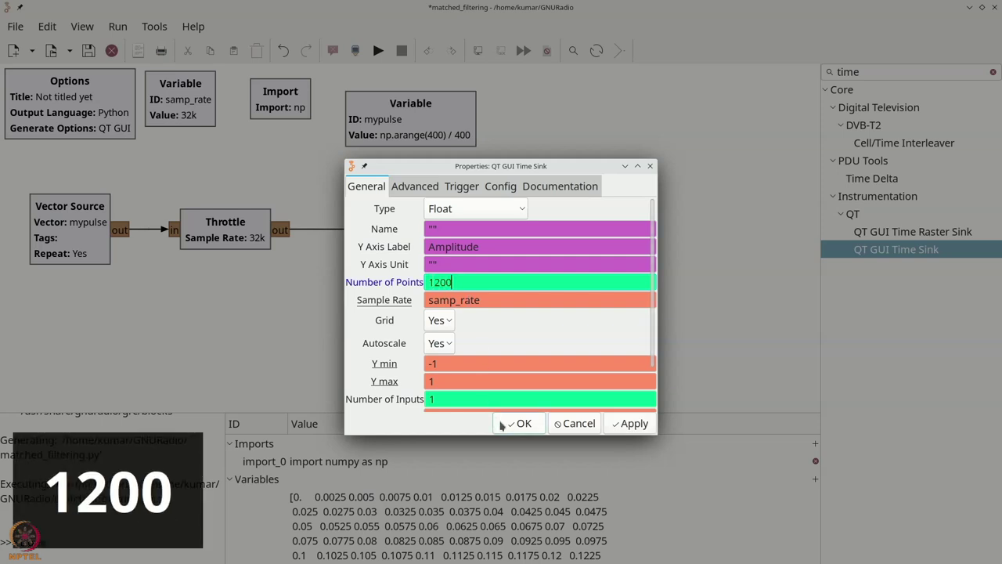
{"action": "left_click", "coordinate": [519, 424]}
{"action": "left_click", "coordinate": [378, 50]}
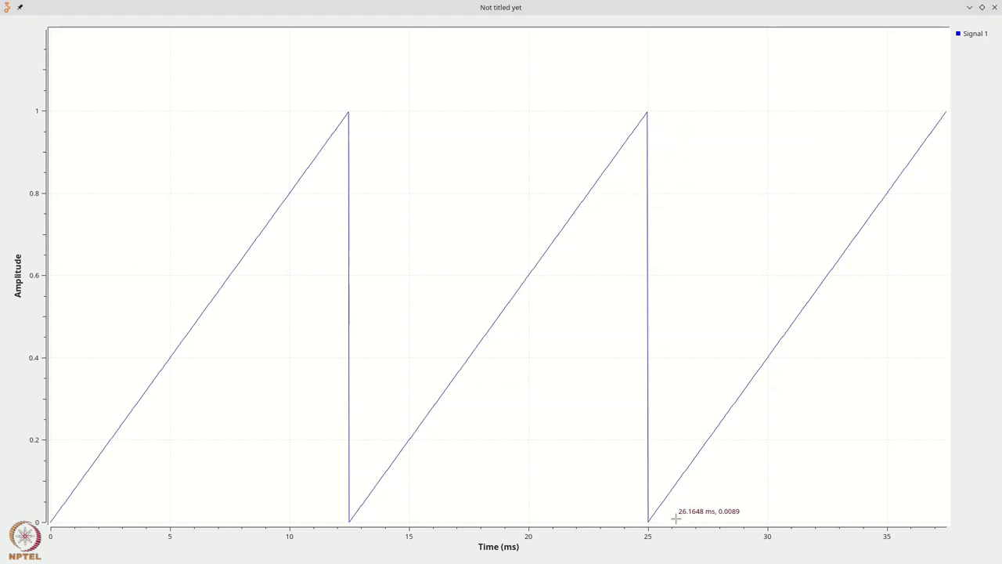
{"action": "left_click", "coordinate": [995, 7]}
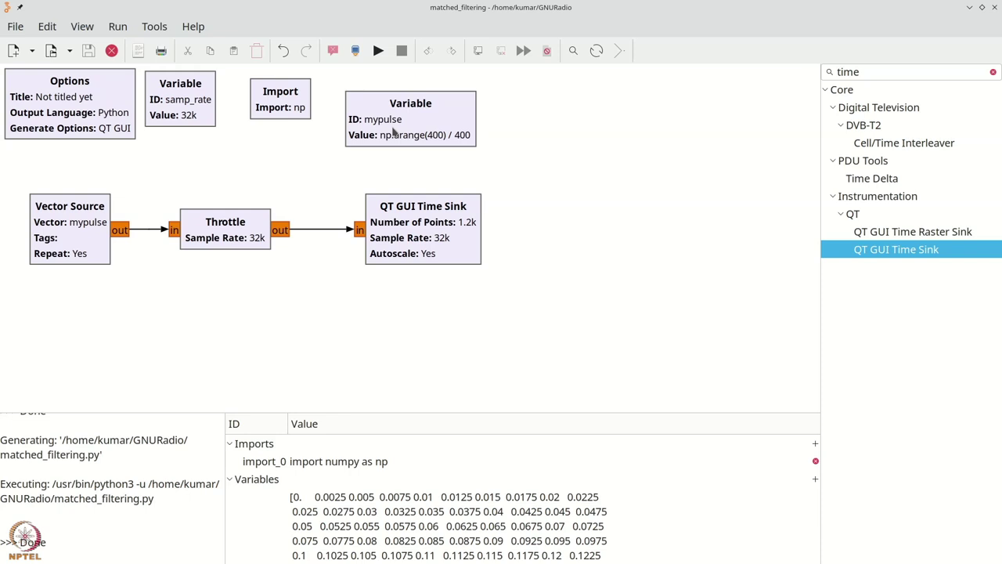
Nudge the mypulse Variable and Import blocks slightly up and to the left, and delete the Vector Source block
{"action": "left_click_drag", "start_coordinate": [401, 131], "coordinate": [392, 107]}
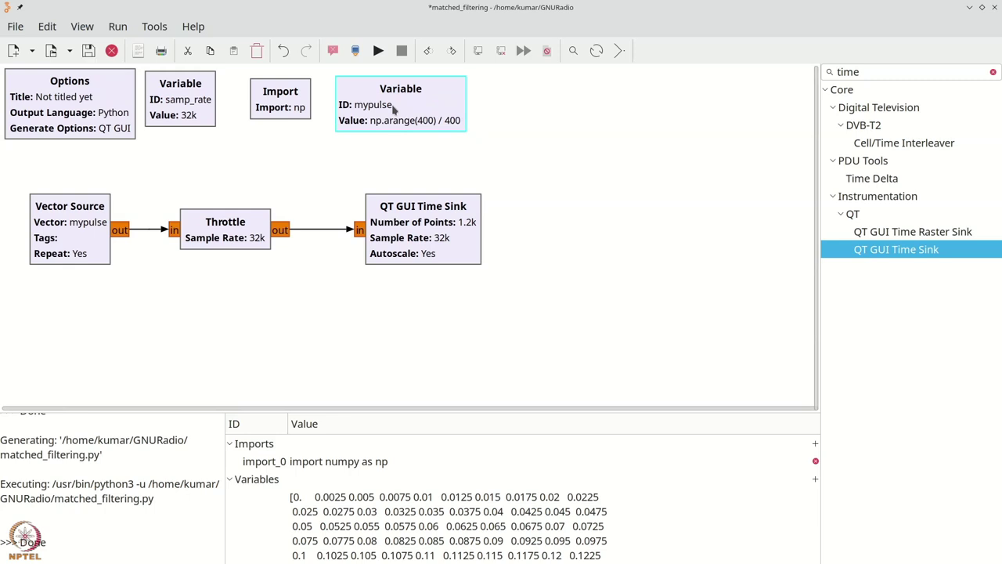
{"action": "left_click_drag", "start_coordinate": [254, 100], "coordinate": [238, 94]}
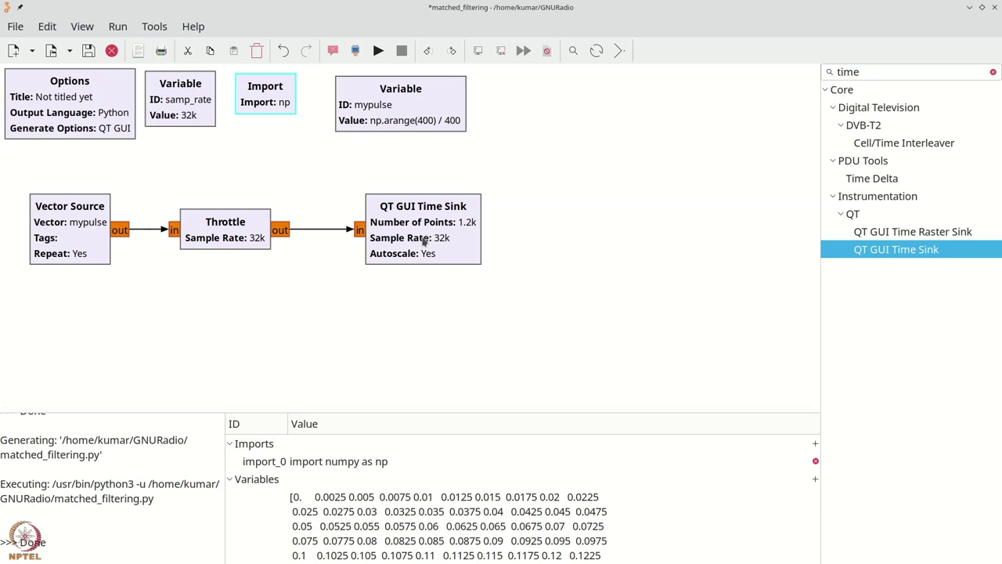
{"action": "left_click", "coordinate": [92, 240]}
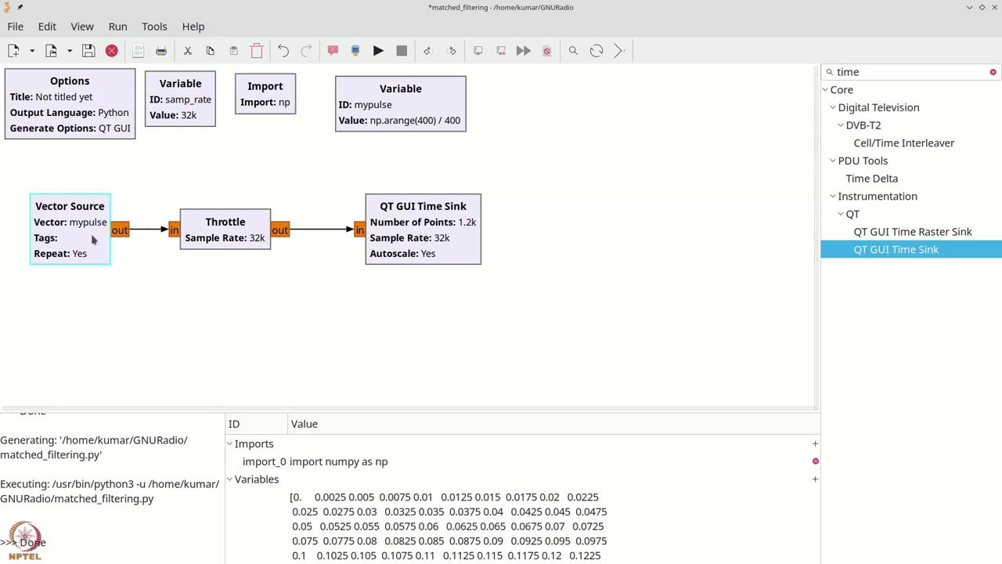
{"action": "key", "text": "Delete"}
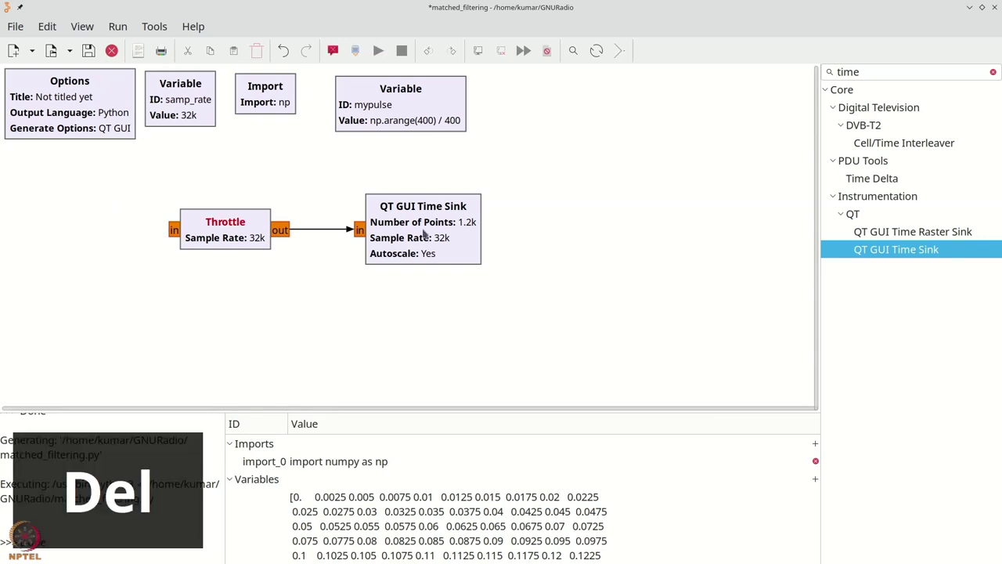
Place a Random Source block where the Vector Source was, and shift the Time Sink and Throttle to the right
{"action": "key", "text": "ctrl+f"}
{"action": "type", "text": "ran"}
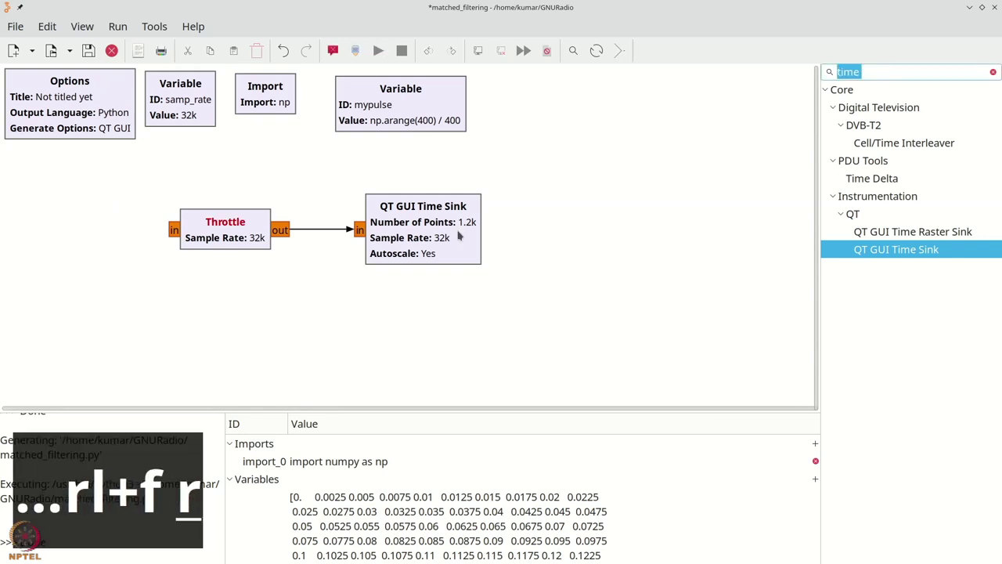
{"action": "type", "text": "dom"}
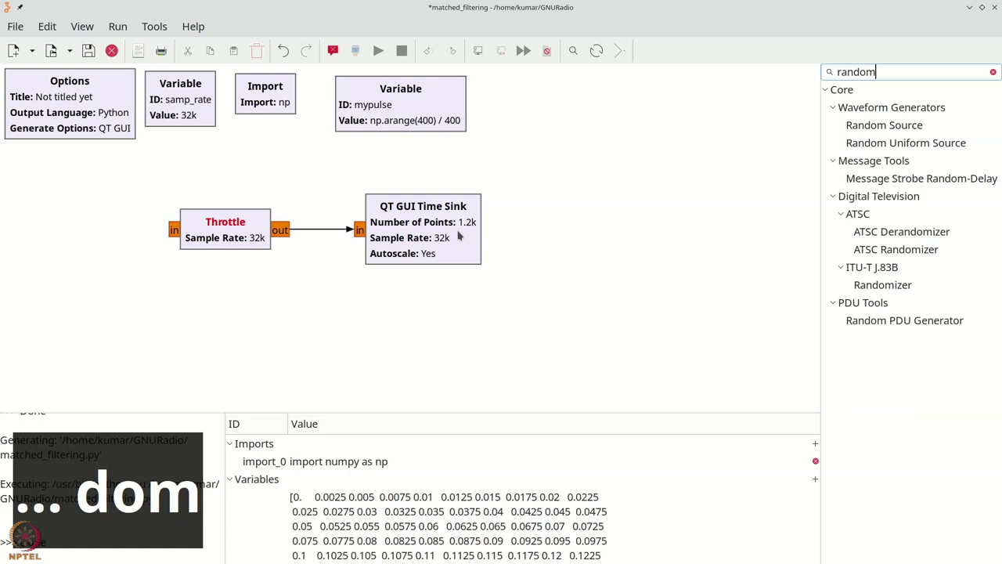
{"action": "left_click_drag", "start_coordinate": [885, 133], "coordinate": [62, 235]}
{"action": "left_click_drag", "start_coordinate": [449, 249], "coordinate": [484, 243]}
{"action": "left_click_drag", "start_coordinate": [251, 239], "coordinate": [296, 233]}
Set the Random Source's maximum to 4 and accept the properties
{"action": "double_click", "coordinate": [99, 247]}
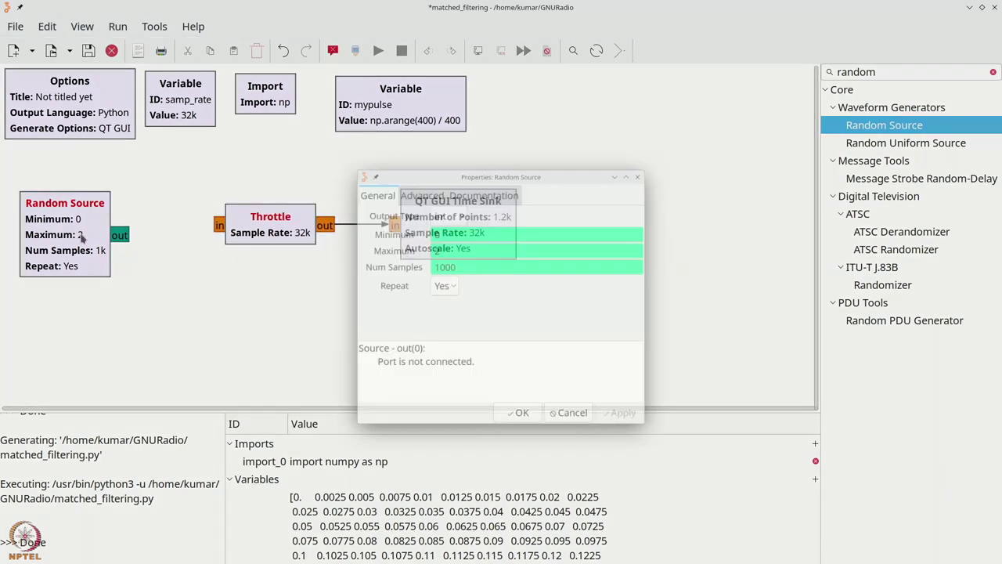
{"action": "key", "text": "Tab"}
{"action": "type", "text": "4"}
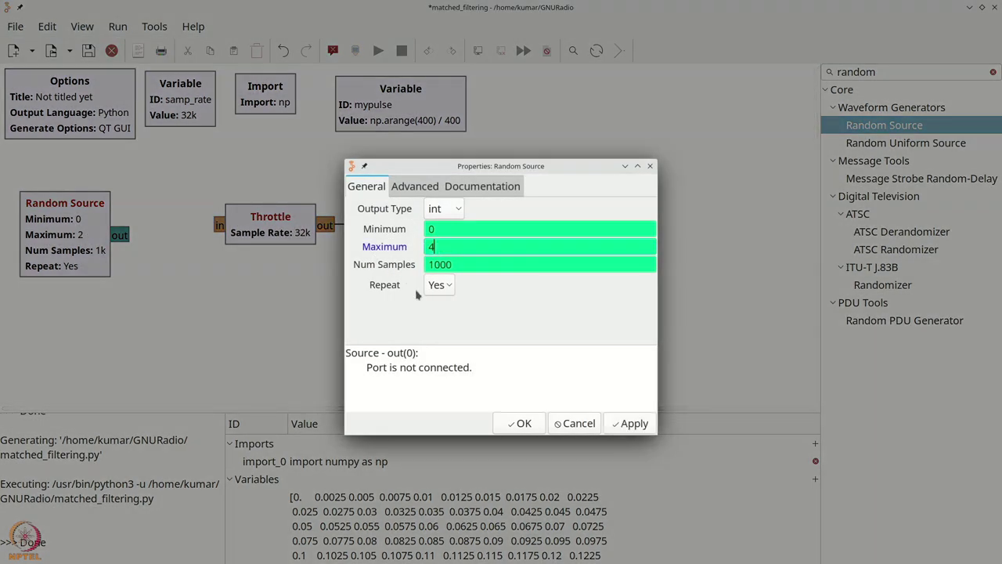
{"action": "left_click", "coordinate": [520, 424]}
Move the QT GUI Time Sink and Throttle farther right to leave room for more blocks after the Random Source
{"action": "left_click_drag", "start_coordinate": [470, 234], "coordinate": [502, 235]}
{"action": "left_click_drag", "start_coordinate": [260, 237], "coordinate": [317, 235]}
{"action": "left_click_drag", "start_coordinate": [443, 244], "coordinate": [522, 250]}
{"action": "left_click_drag", "start_coordinate": [291, 221], "coordinate": [383, 228]}
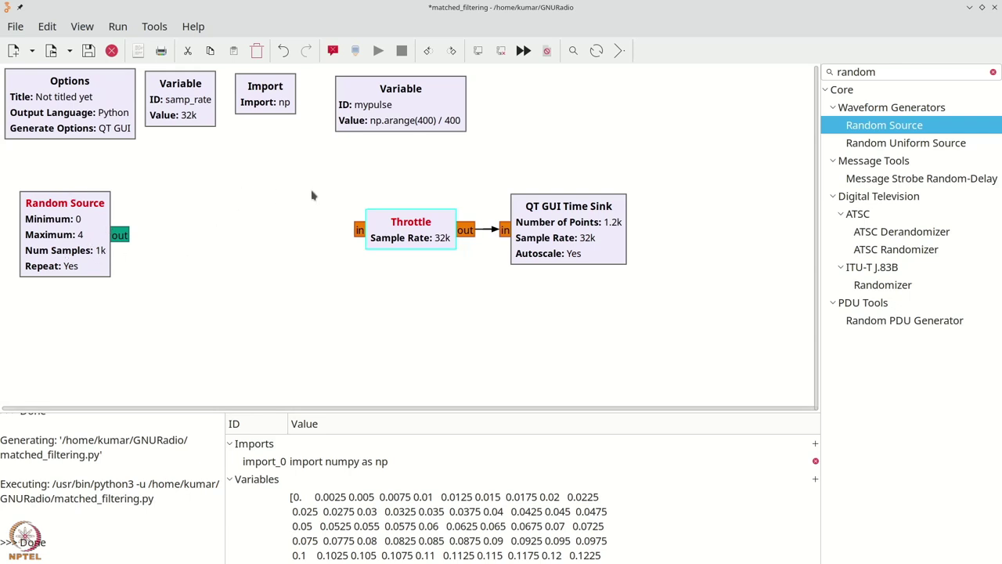
Find the Int To Float block in the block library and place it just to the right of the Random Source
{"action": "key", "text": "ctrl+f"}
{"action": "type", "text": "i"}
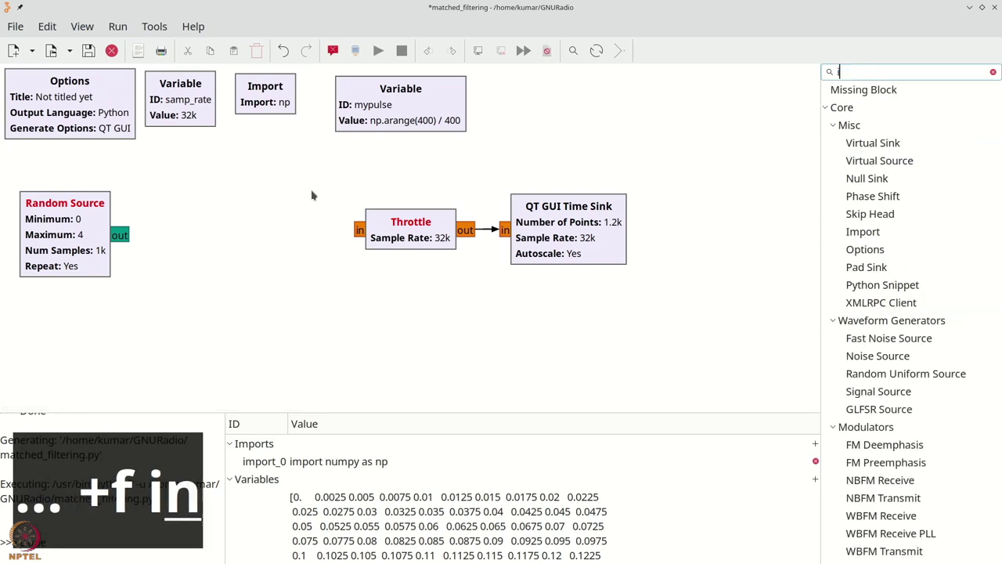
{"action": "type", "text": "nt"}
{"action": "type", "text": " y"}
{"action": "key", "text": "BackSpace"}
{"action": "type", "text": "t"}
{"action": "left_click_drag", "start_coordinate": [877, 126], "coordinate": [195, 242]}
Connect the Random Source output to the Int To Float input, and move the Time Sink and Throttle slightly farther right
{"action": "left_click", "coordinate": [127, 238]}
{"action": "left_click", "coordinate": [156, 234]}
{"action": "left_click_drag", "start_coordinate": [560, 249], "coordinate": [581, 247]}
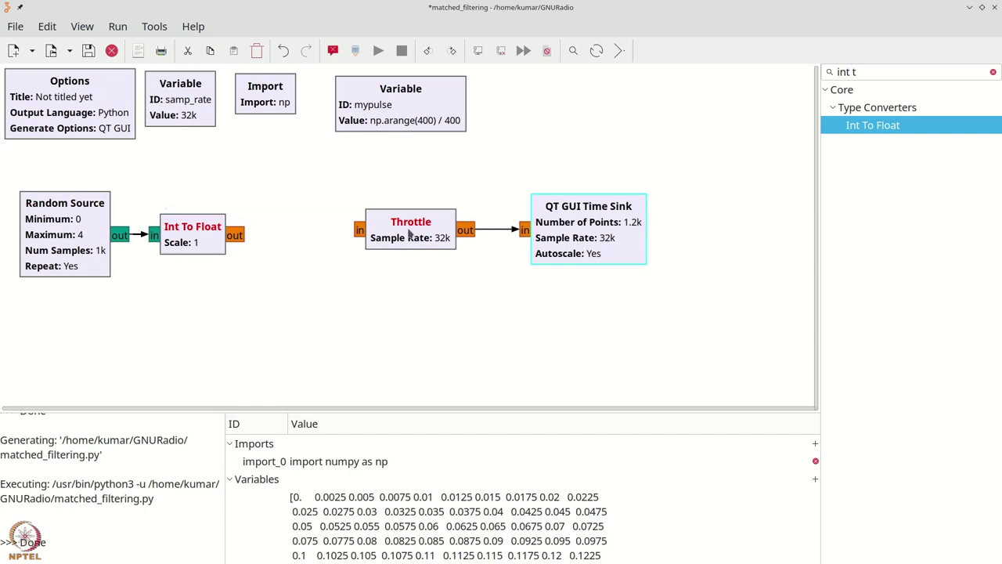
{"action": "left_click_drag", "start_coordinate": [409, 227], "coordinate": [441, 228]}
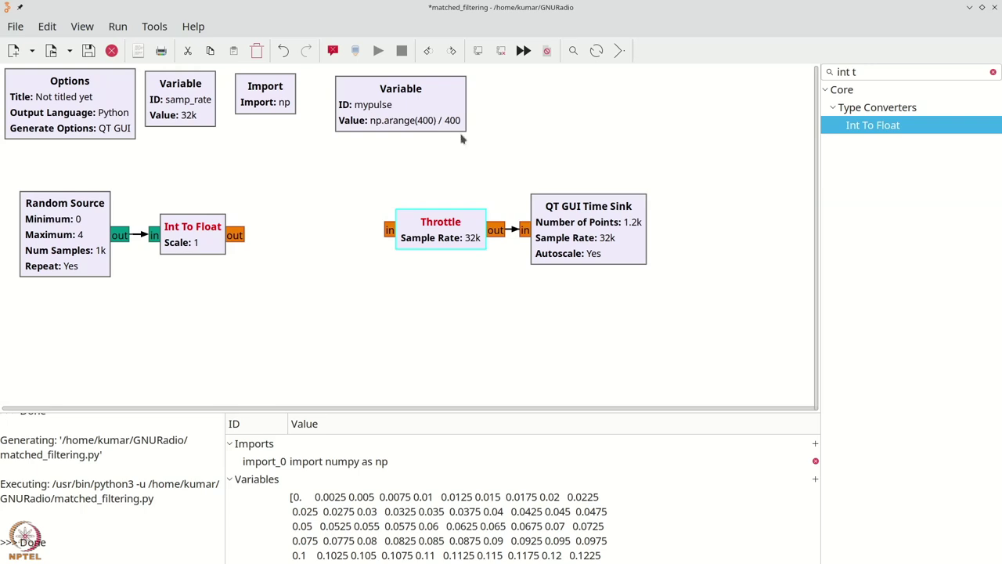
Change the mypulse variable's value to np.arange(M) / M and accept the properties
{"action": "double_click", "coordinate": [441, 106]}
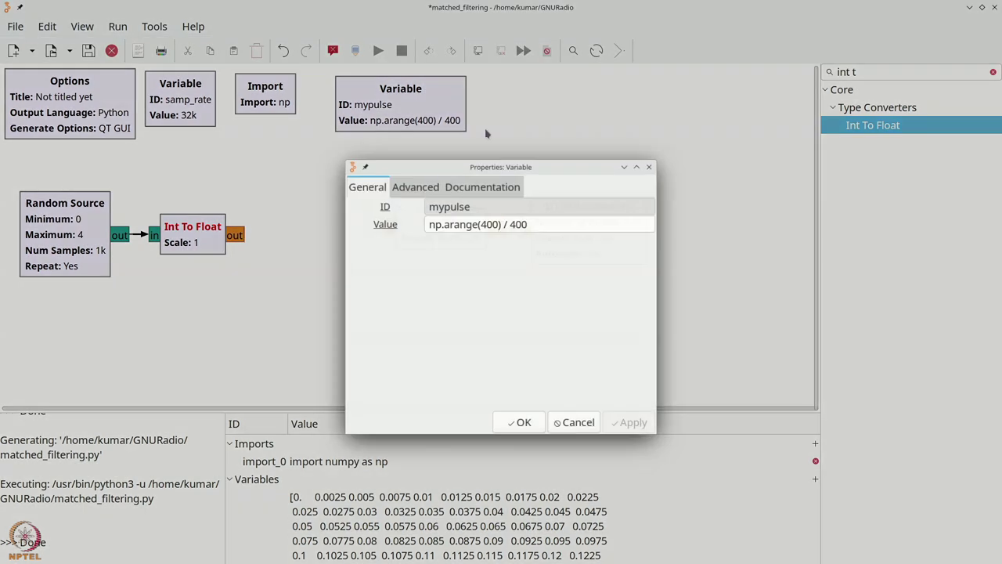
{"action": "double_click", "coordinate": [489, 224]}
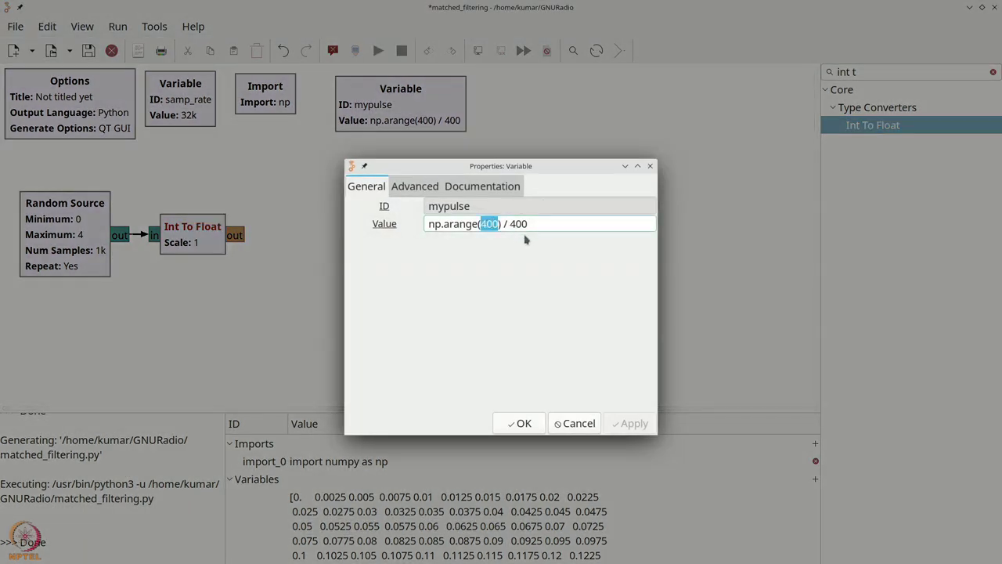
{"action": "type", "text": "M"}
{"action": "left_click_drag", "start_coordinate": [528, 224], "coordinate": [508, 224]}
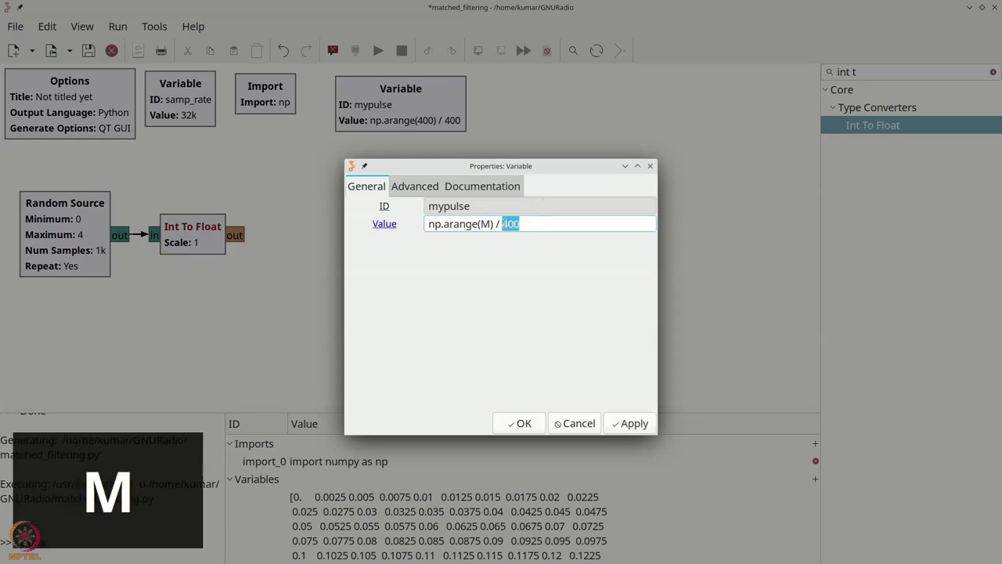
{"action": "type", "text": "M"}
{"action": "left_click", "coordinate": [519, 423]}
Add a Variable block to the right of the mypulse variable, with ID M and value 400
{"action": "key", "text": "ctrl+f"}
{"action": "type", "text": "varia"}
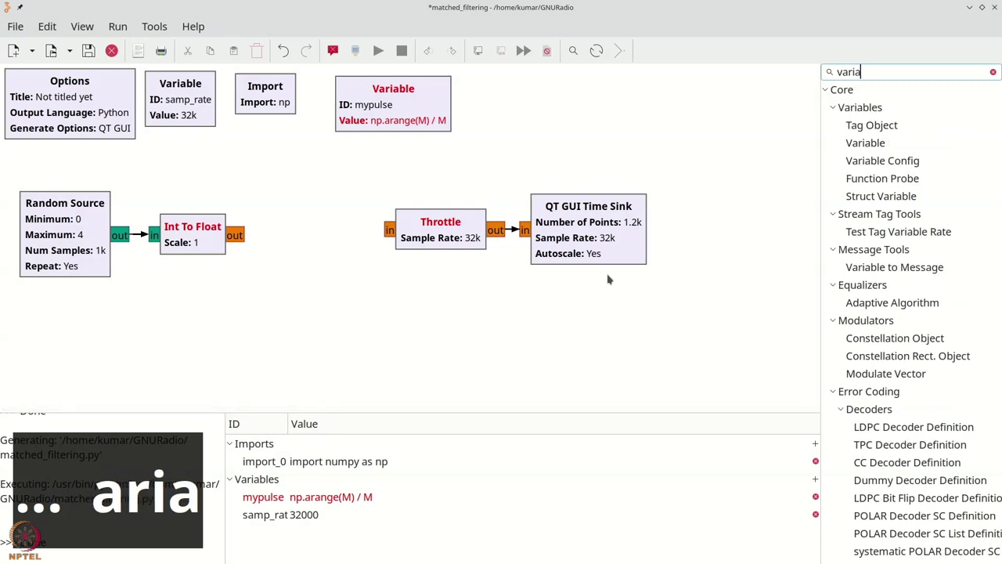
{"action": "left_click_drag", "start_coordinate": [866, 142], "coordinate": [517, 115]}
{"action": "double_click", "coordinate": [517, 116]}
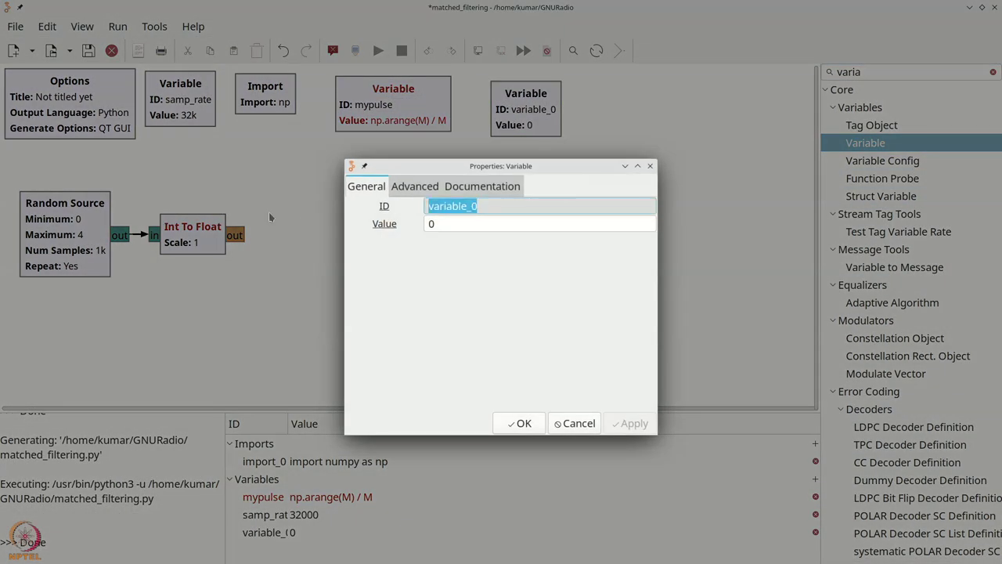
{"action": "type", "text": "M"}
{"action": "key", "text": "Tab"}
{"action": "type", "text": "4"}
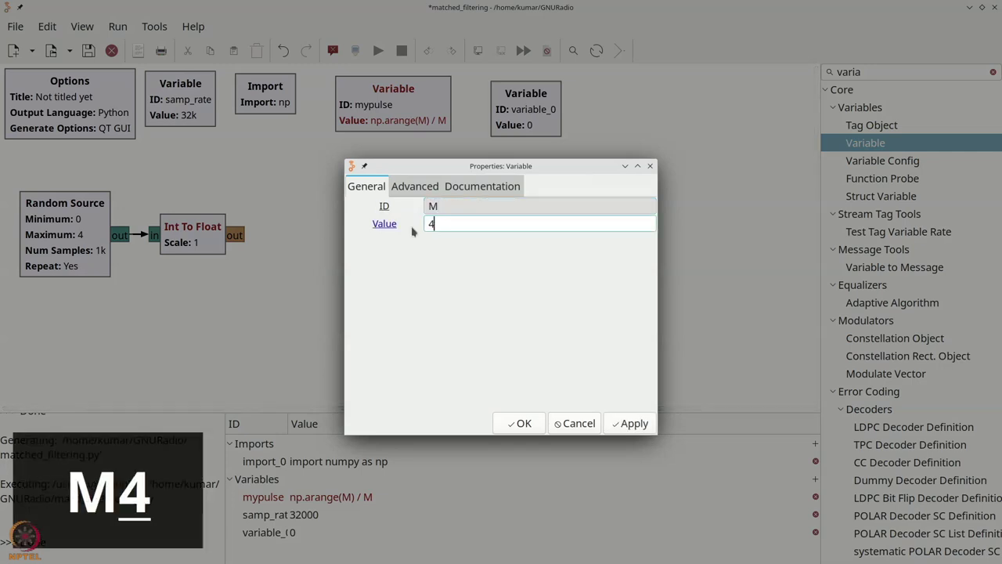
{"action": "type", "text": "00"}
{"action": "left_click", "coordinate": [520, 423]}
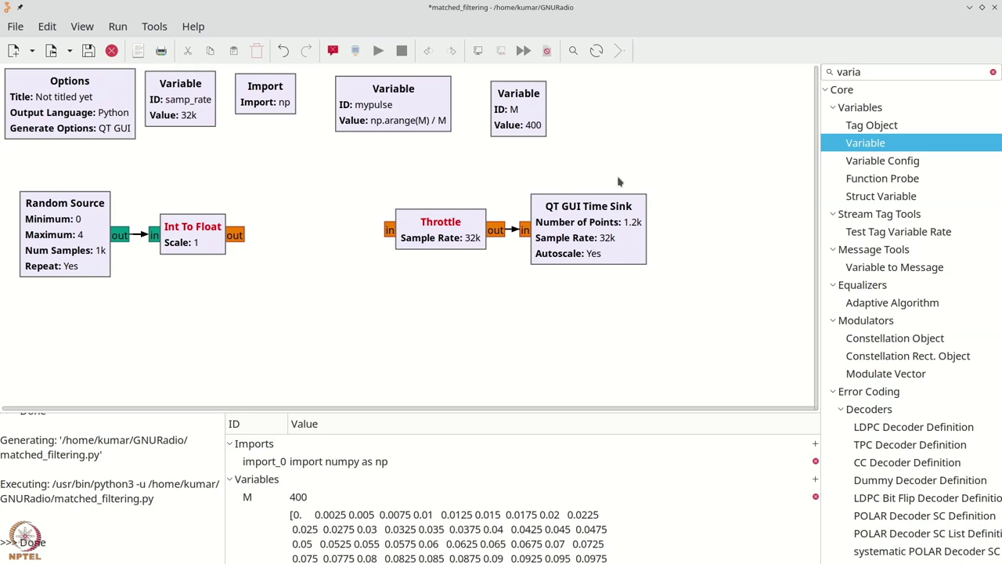
Find the Interpolating FIR Filter block in the block library and place it below the gap between Int To Float and Throttle
{"action": "key", "text": "ctrl+f"}
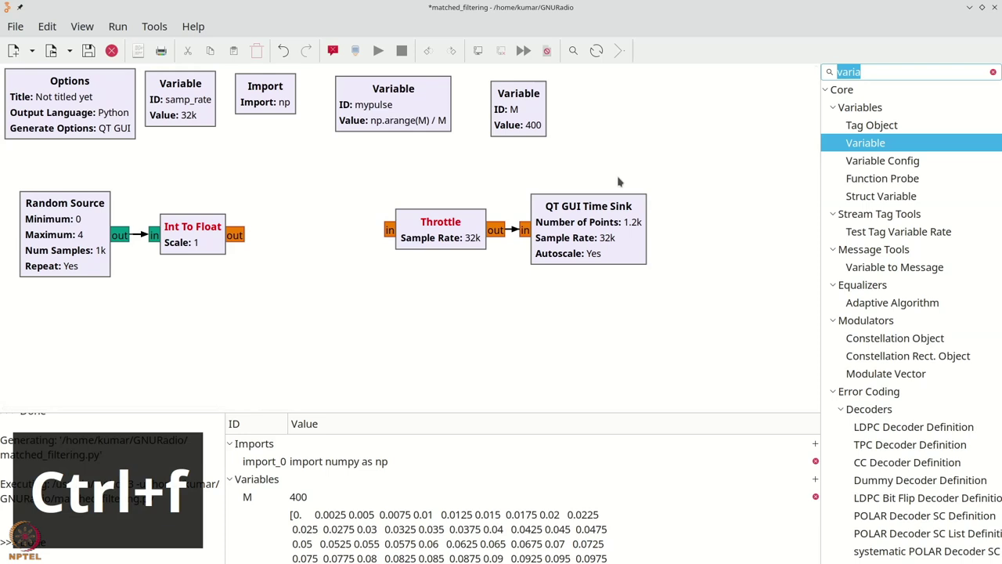
{"action": "type", "text": "Interpl"}
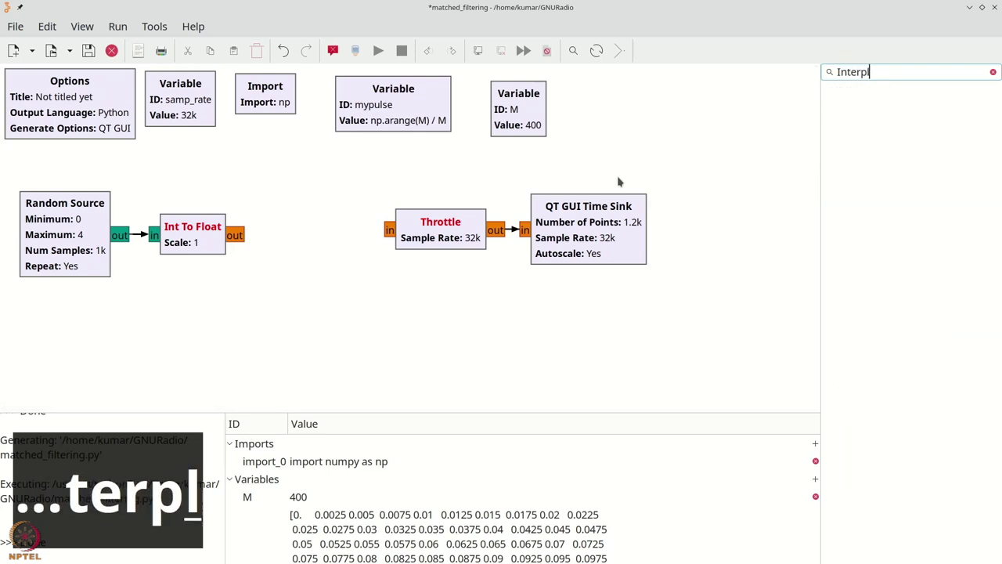
{"action": "key", "text": "BackSpace"}
{"action": "left_click_drag", "start_coordinate": [900, 125], "coordinate": [324, 268]}
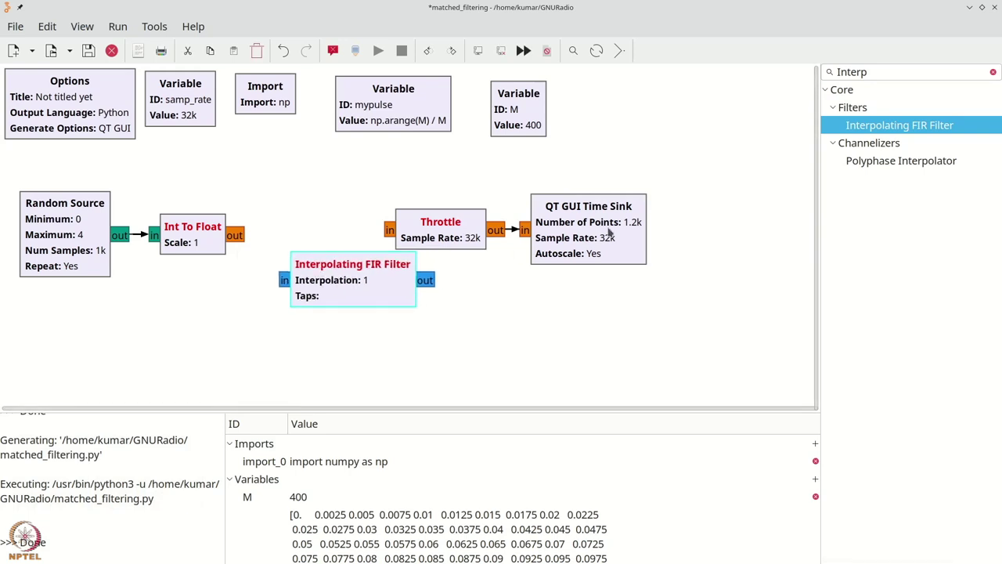
Shift the Time Sink and Throttle farther right and move the Interpolating FIR Filter into the row between Int To Float and Throttle
{"action": "left_click_drag", "start_coordinate": [611, 233], "coordinate": [656, 233]}
{"action": "left_click_drag", "start_coordinate": [429, 241], "coordinate": [474, 239]}
{"action": "left_click_drag", "start_coordinate": [473, 243], "coordinate": [468, 239]}
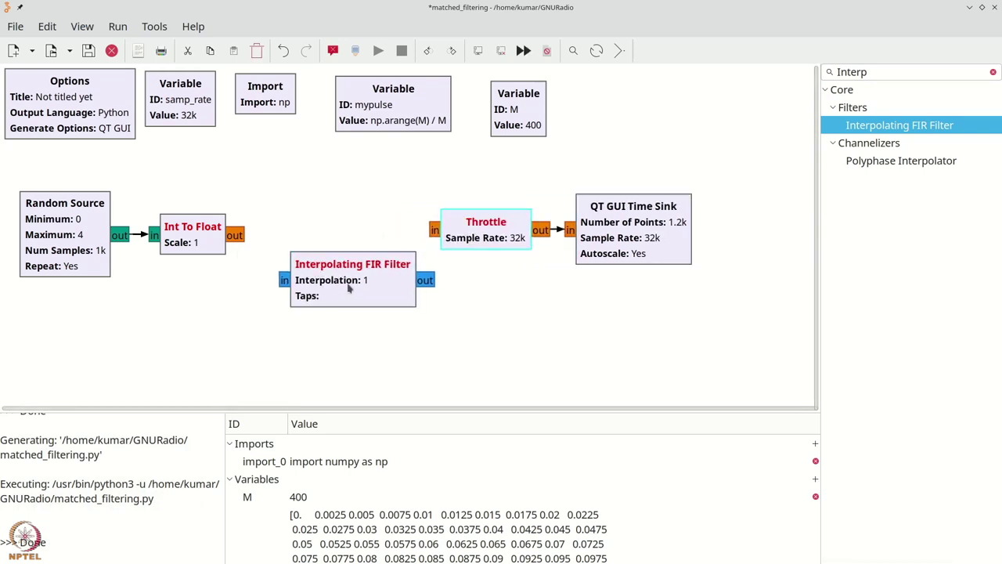
{"action": "left_click_drag", "start_coordinate": [652, 244], "coordinate": [703, 244]}
{"action": "left_click_drag", "start_coordinate": [491, 239], "coordinate": [542, 240]}
{"action": "left_click_drag", "start_coordinate": [366, 277], "coordinate": [357, 243]}
Configure the Interpolating FIR Filter with type Float->Float (Real Taps), interpolation 400 and taps mypulse
{"action": "double_click", "coordinate": [351, 243]}
{"action": "left_click", "coordinate": [467, 213]}
{"action": "left_click", "coordinate": [474, 276]}
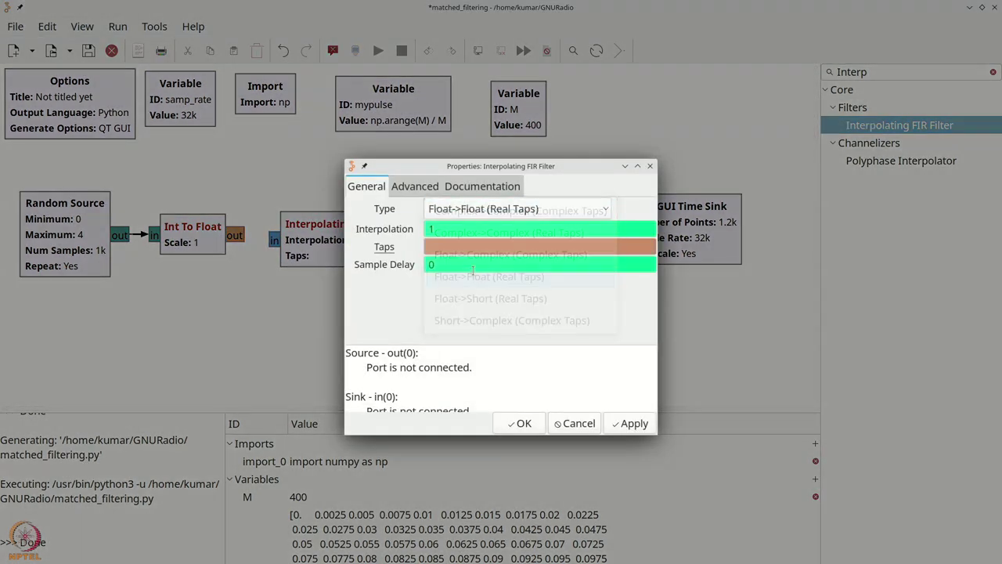
{"action": "left_click", "coordinate": [453, 231]}
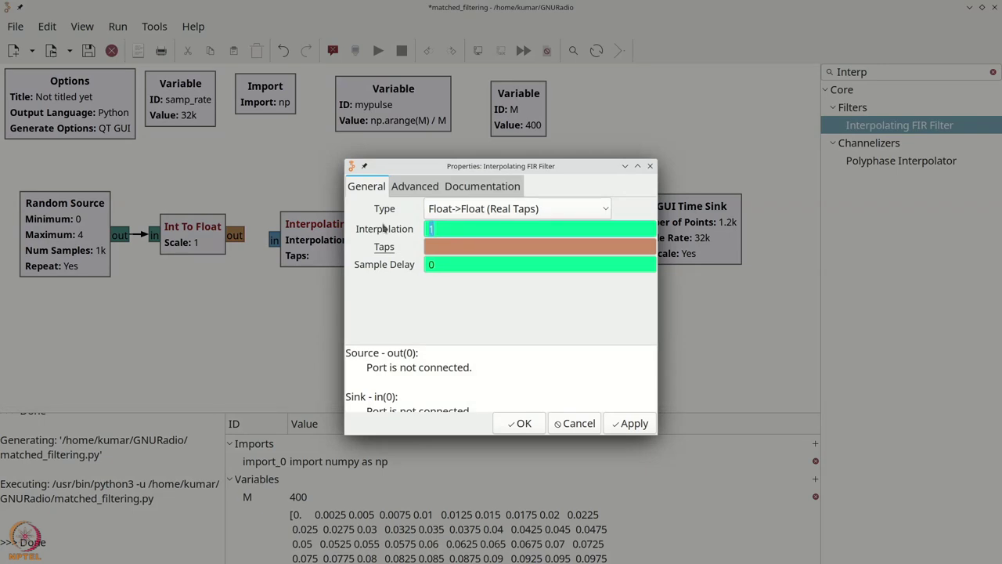
{"action": "type", "text": "400"}
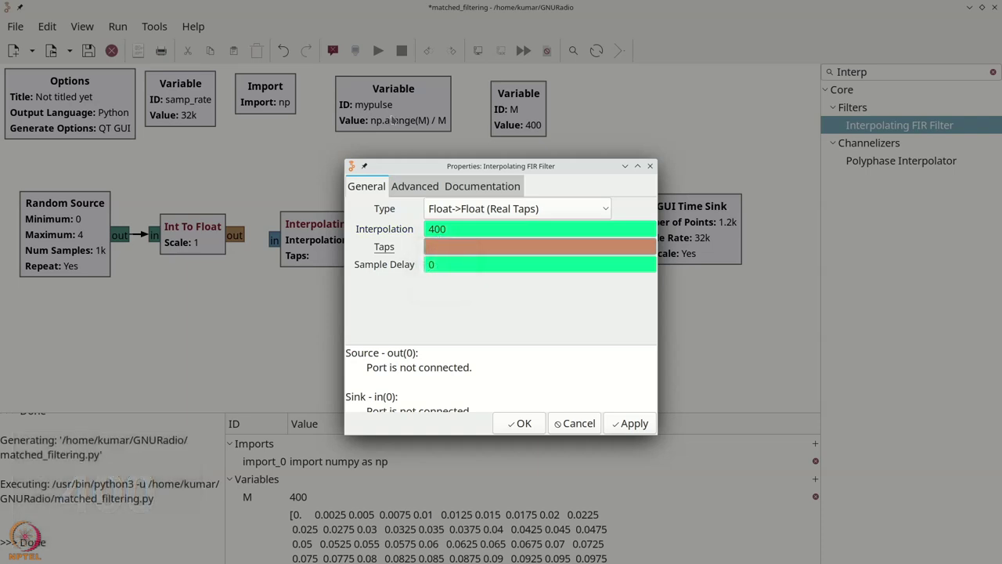
{"action": "type", "text": "mypulse"}
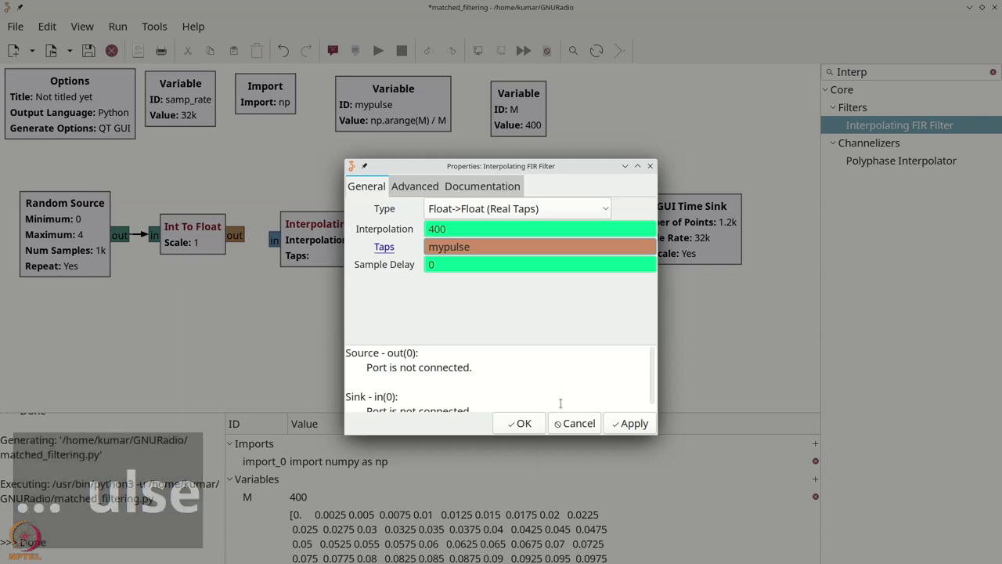
{"action": "left_click", "coordinate": [520, 422]}
Connect Int To Float to the Interpolating FIR Filter and its output to the Throttle, aligning the Throttle and Time Sink with the row
{"action": "left_click_drag", "start_coordinate": [292, 252], "coordinate": [292, 246]}
{"action": "left_click", "coordinate": [247, 239]}
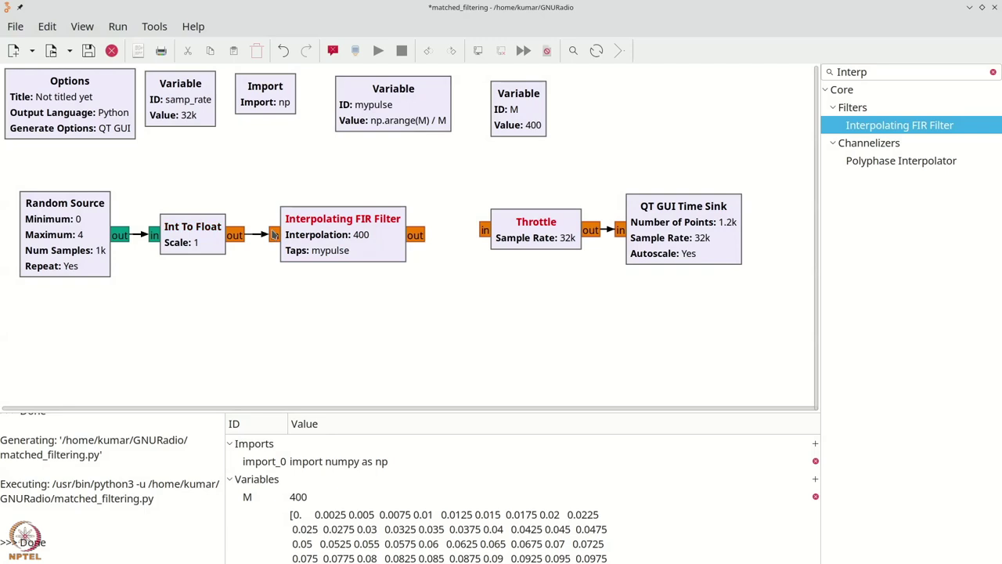
{"action": "left_click_drag", "start_coordinate": [507, 223], "coordinate": [507, 234]}
{"action": "left_click", "coordinate": [421, 246]}
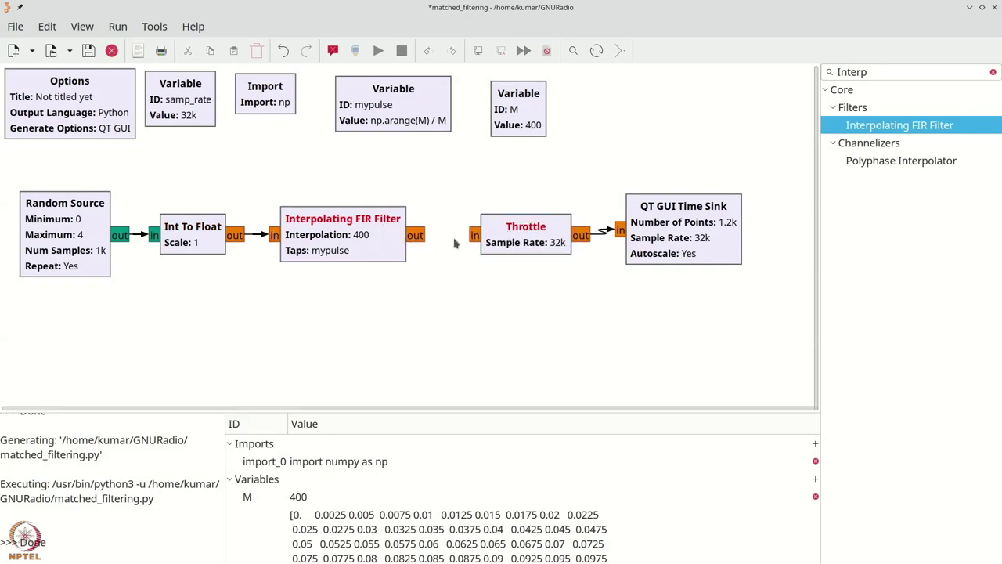
{"action": "left_click", "coordinate": [475, 239]}
{"action": "left_click_drag", "start_coordinate": [618, 233], "coordinate": [619, 237]}
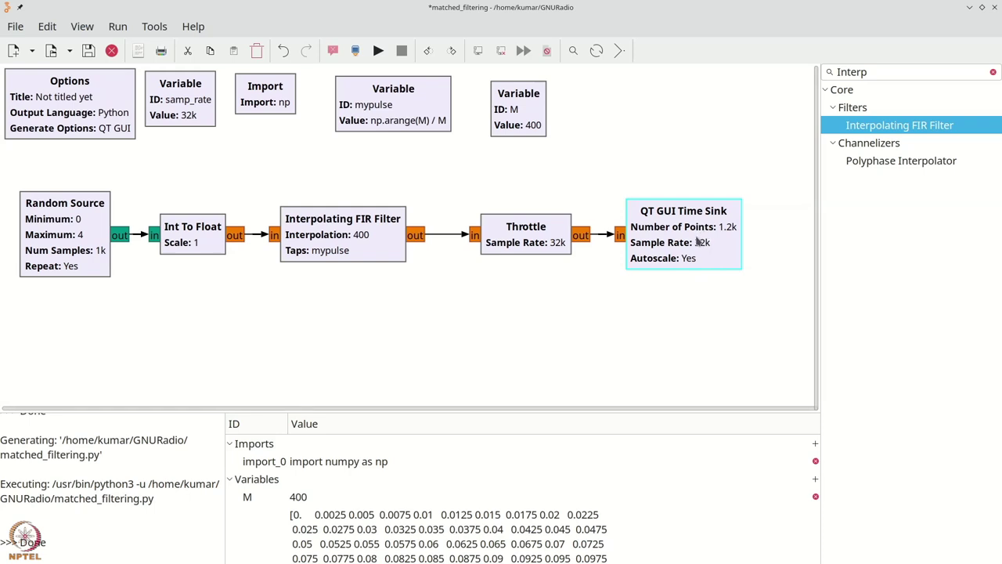
Run the flowgraph to check the pulse plot, close it, and set the Time Sink's number of points to 12000
{"action": "left_click", "coordinate": [378, 50]}
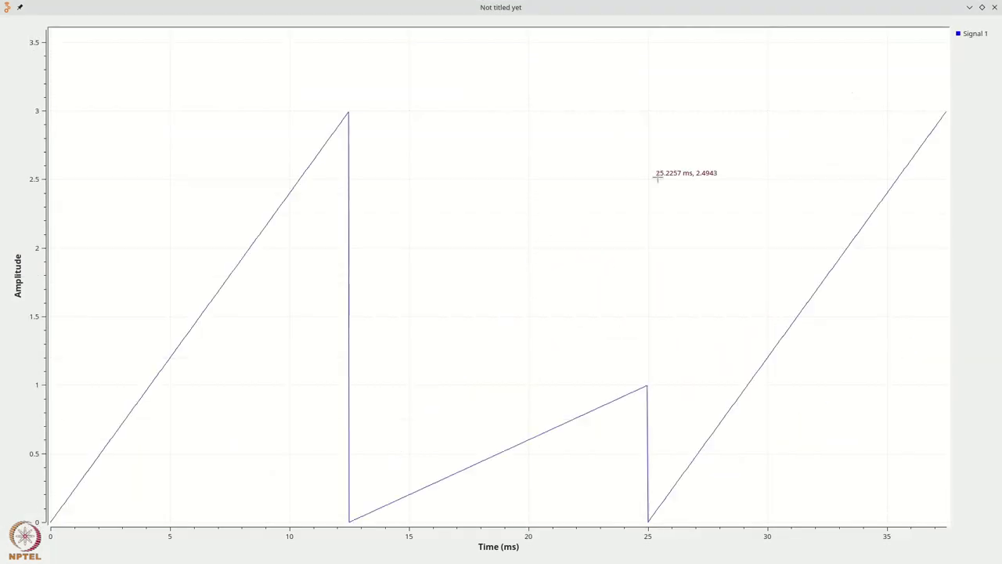
{"action": "left_click", "coordinate": [994, 7]}
{"action": "left_click", "coordinate": [674, 235]}
{"action": "double_click", "coordinate": [674, 235]}
{"action": "left_click", "coordinate": [438, 282]}
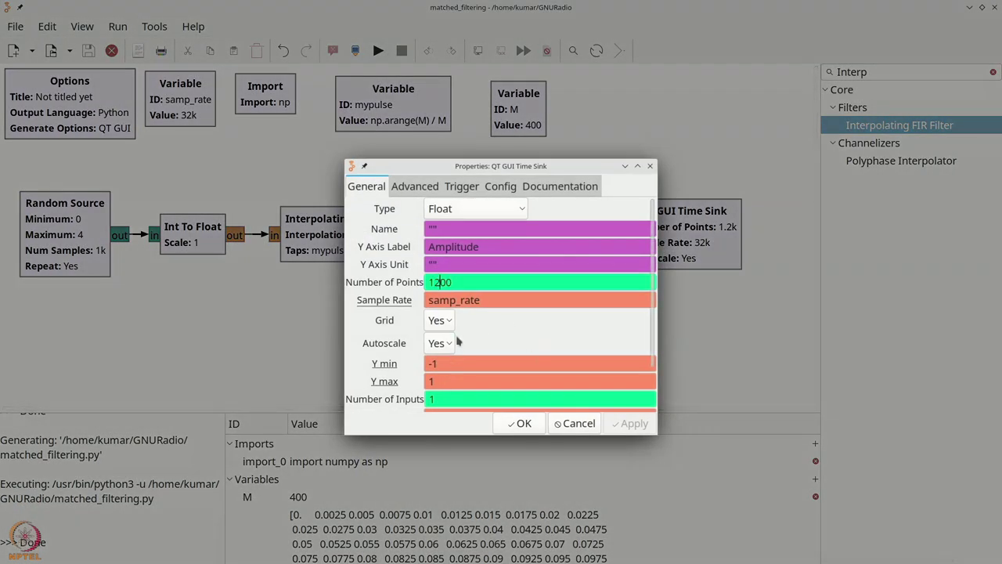
{"action": "type", "text": "0"}
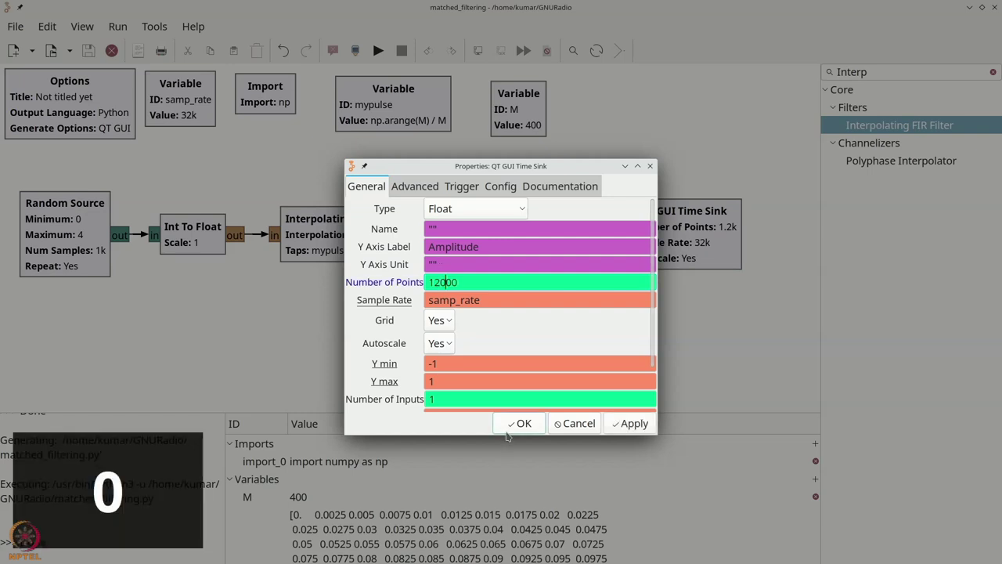
{"action": "left_click", "coordinate": [519, 423]}
Run the flowgraph again, zoom in on the pulse peaks near 225 and 237 ms to inspect their amplitude, and close the plot
{"action": "left_click", "coordinate": [378, 50]}
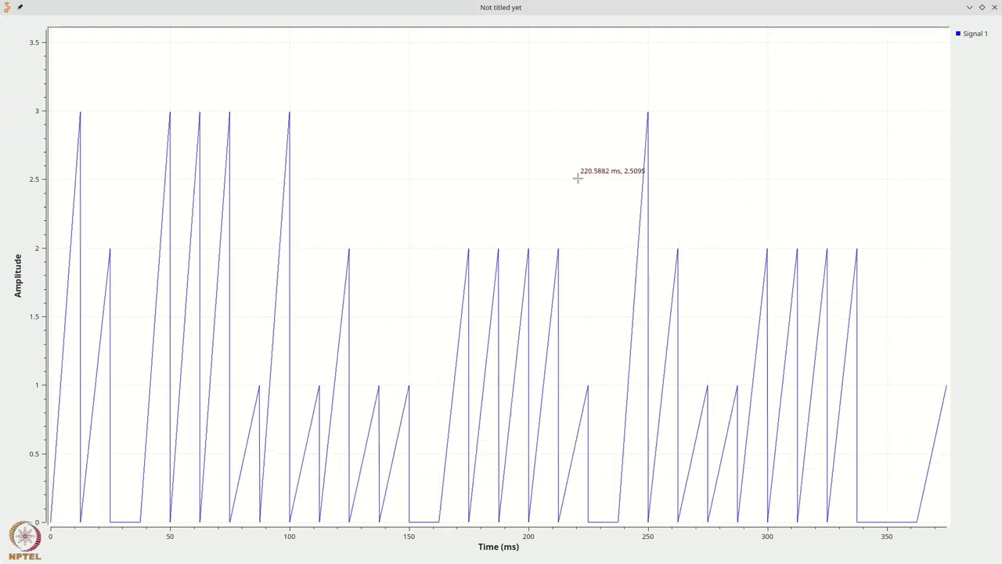
{"action": "right_click", "coordinate": [581, 180]}
{"action": "left_click", "coordinate": [587, 184]}
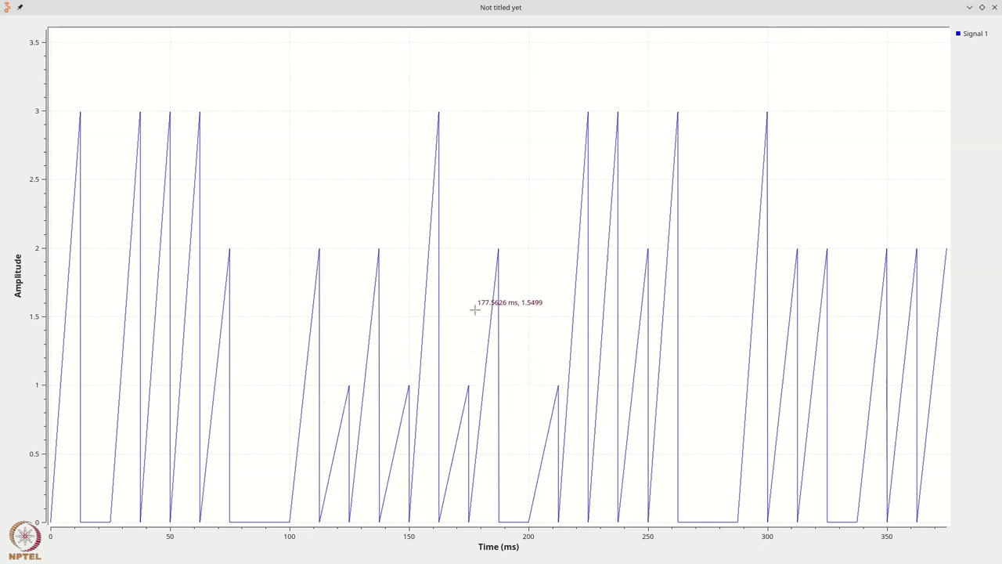
{"action": "left_click_drag", "start_coordinate": [581, 102], "coordinate": [631, 120]}
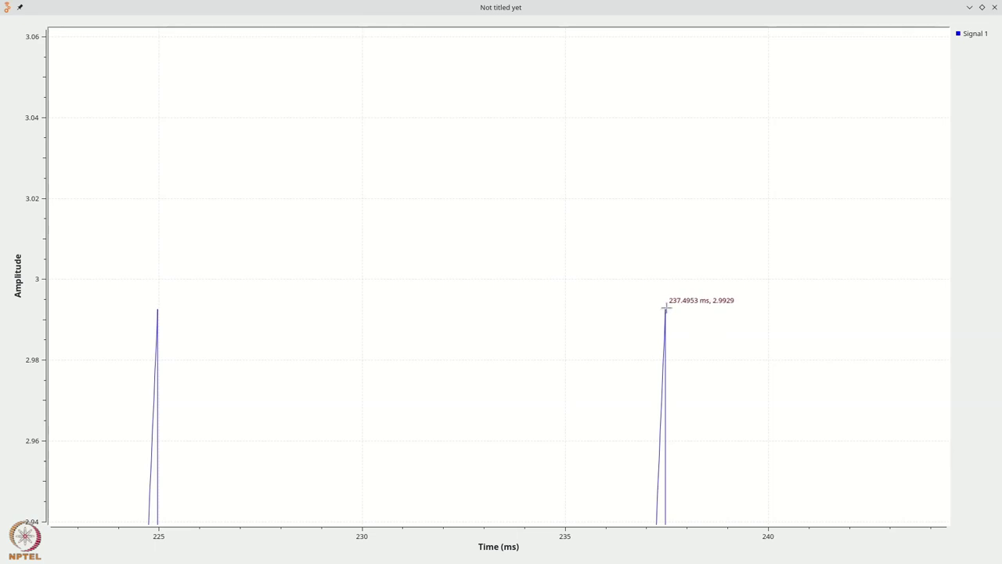
{"action": "left_click", "coordinate": [995, 7]}
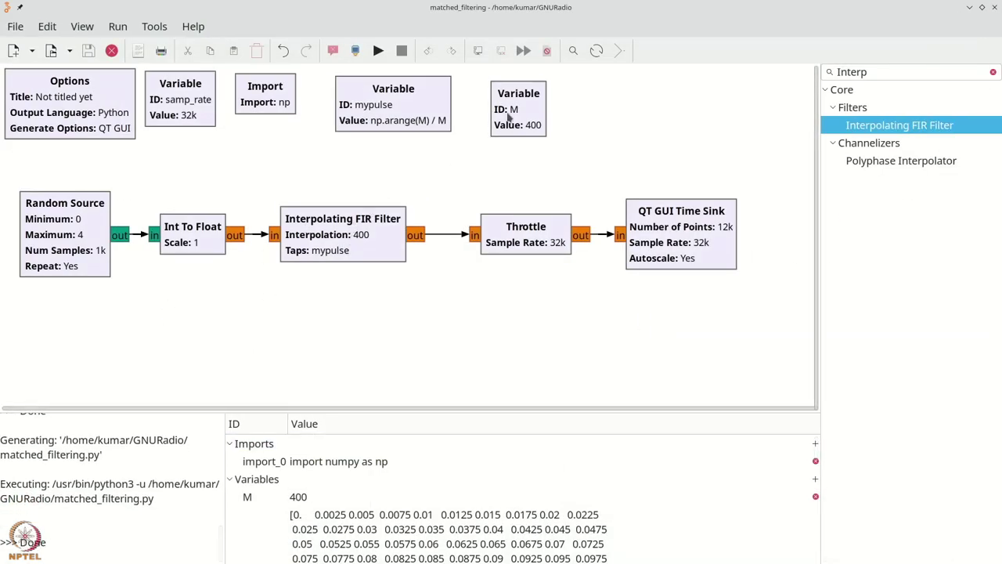
Align the M variable block with the mypulse variable block
{"action": "left_click_drag", "start_coordinate": [510, 115], "coordinate": [500, 110]}
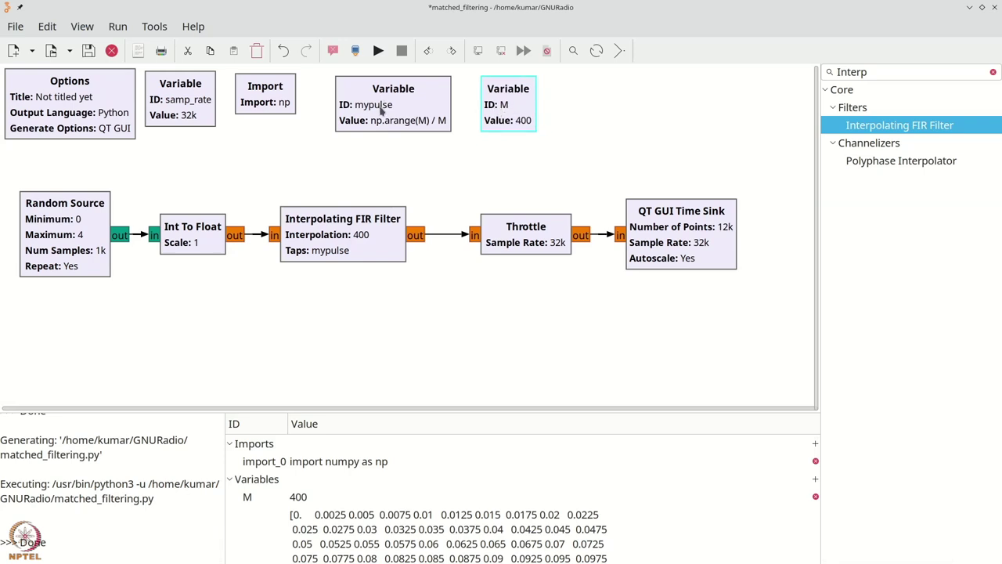
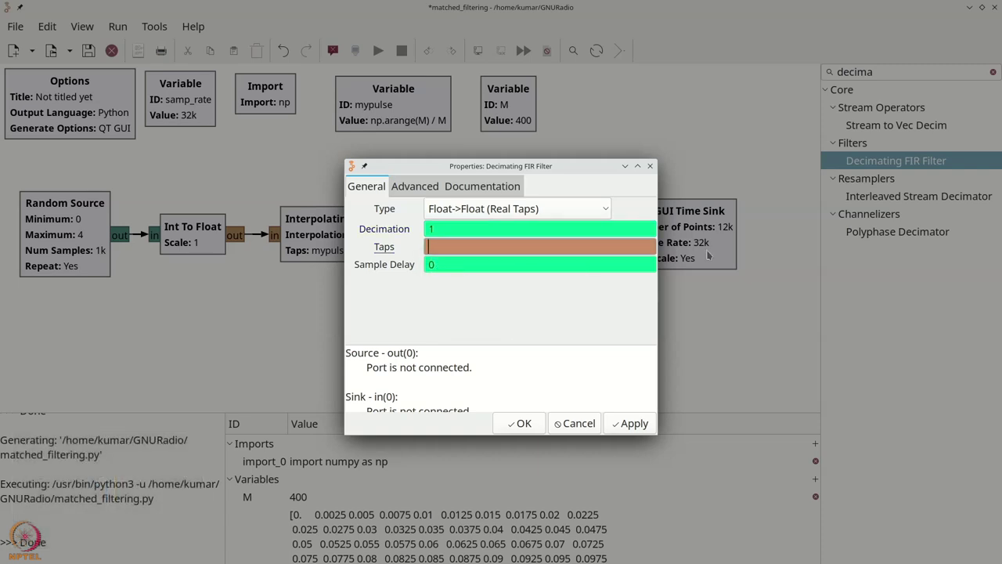
Set the Decimating FIR Filter's taps to the time-reversed pulse mypulse[::-1] and accept the properties
{"action": "type", "text": "my"}
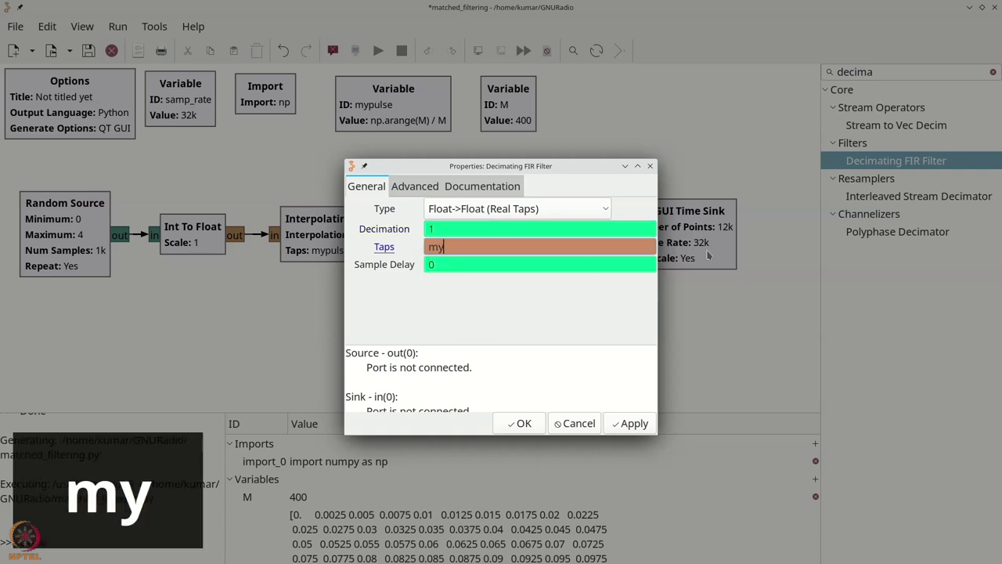
{"action": "type", "text": "pulse[:"}
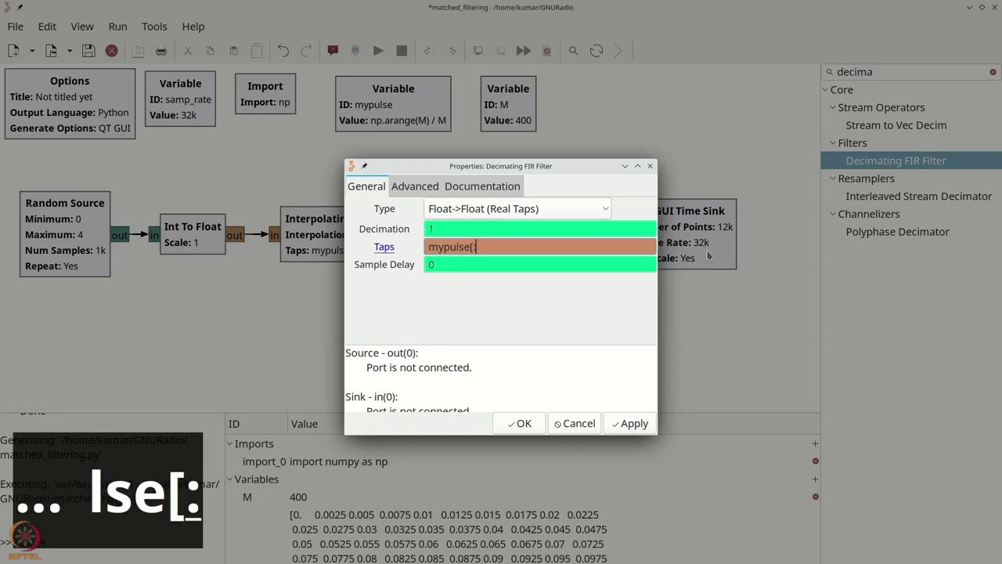
{"action": "type", "text": ":-1]"}
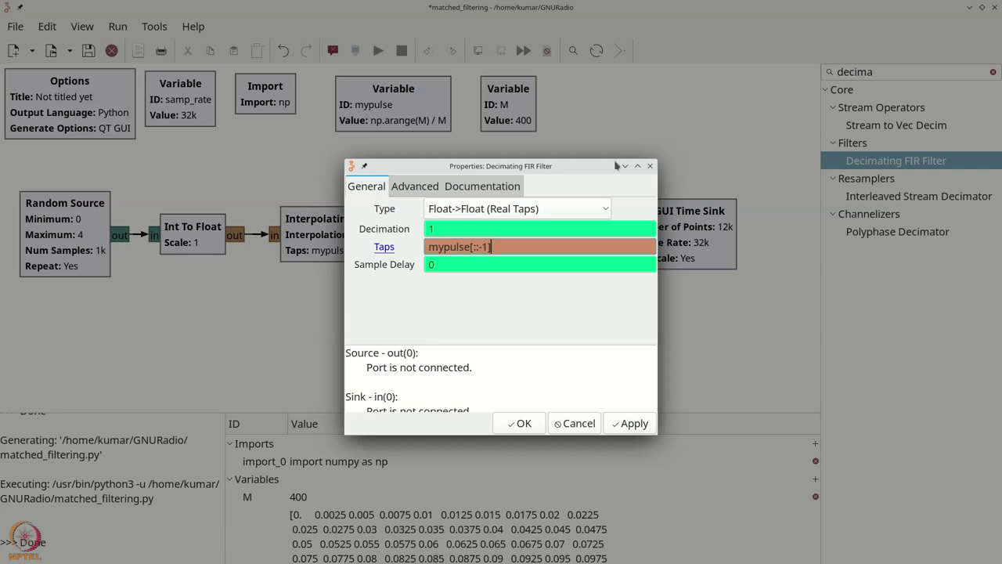
{"action": "left_click", "coordinate": [513, 425]}
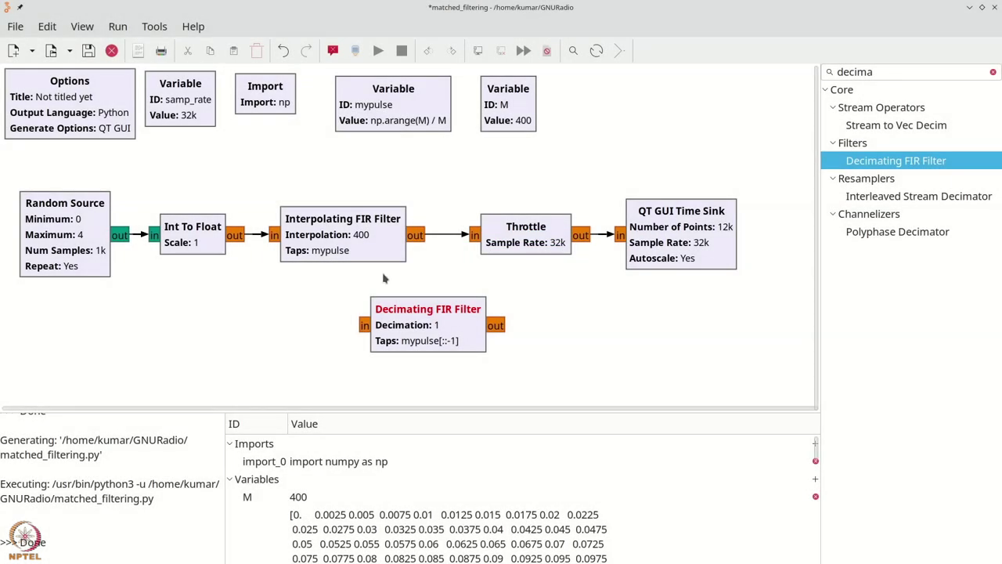
Set the Interpolating FIR Filter's interpolation to M, and move the Decimating FIR Filter below the Throttle
{"action": "double_click", "coordinate": [363, 246]}
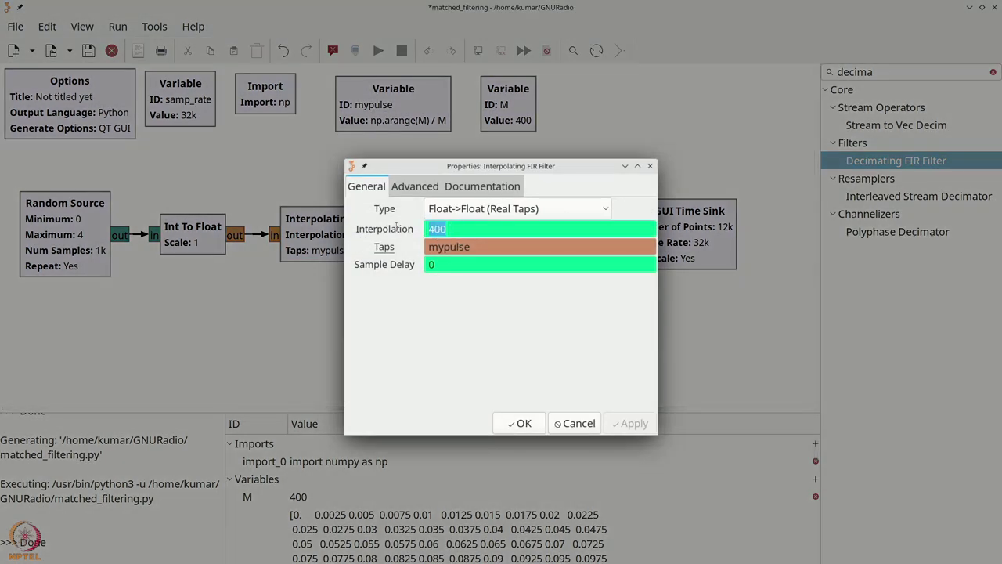
{"action": "type", "text": "M"}
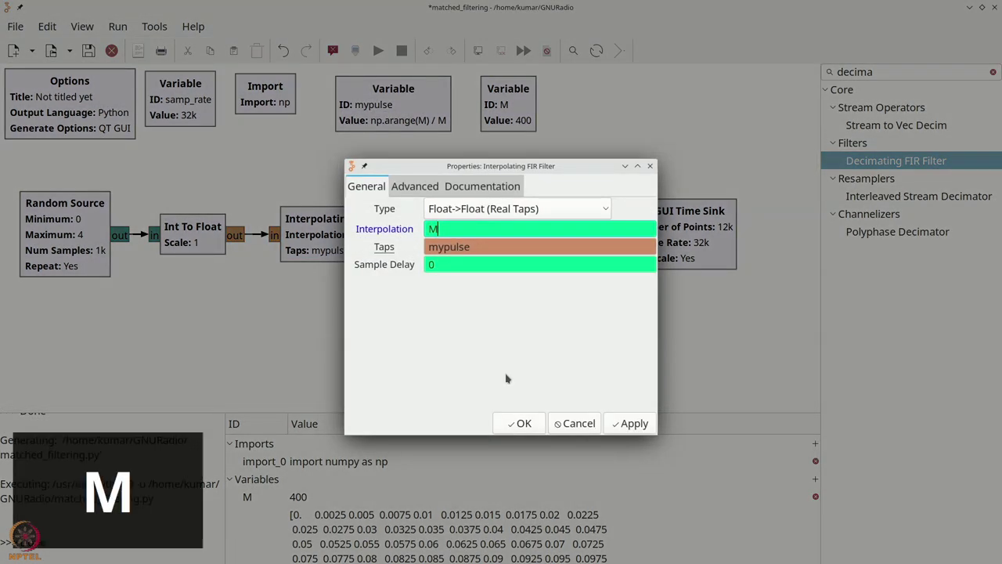
{"action": "left_click", "coordinate": [524, 423]}
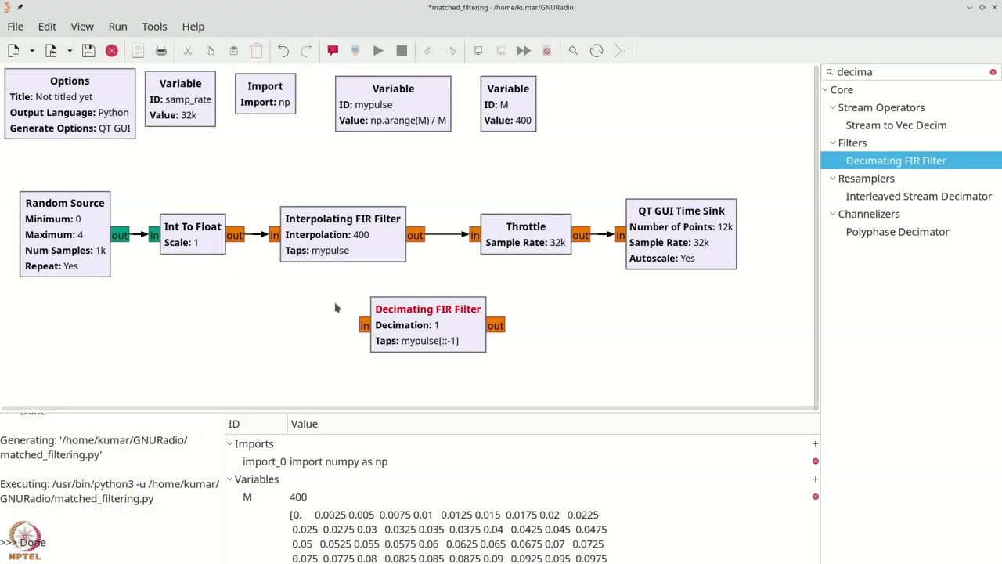
{"action": "left_click_drag", "start_coordinate": [404, 327], "coordinate": [491, 335]}
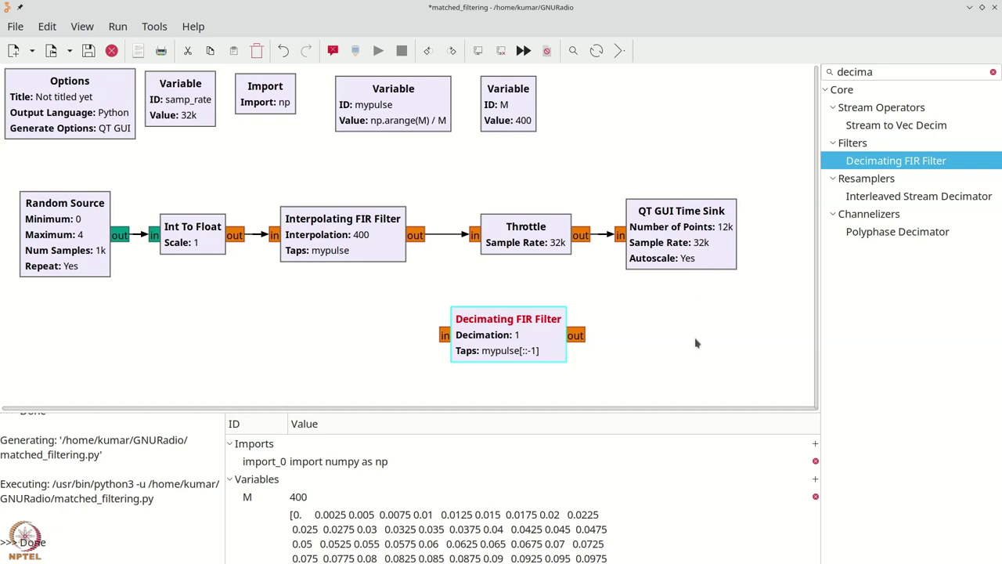
Name the existing QT GUI Time Sink Interpolated
{"action": "double_click", "coordinate": [681, 247]}
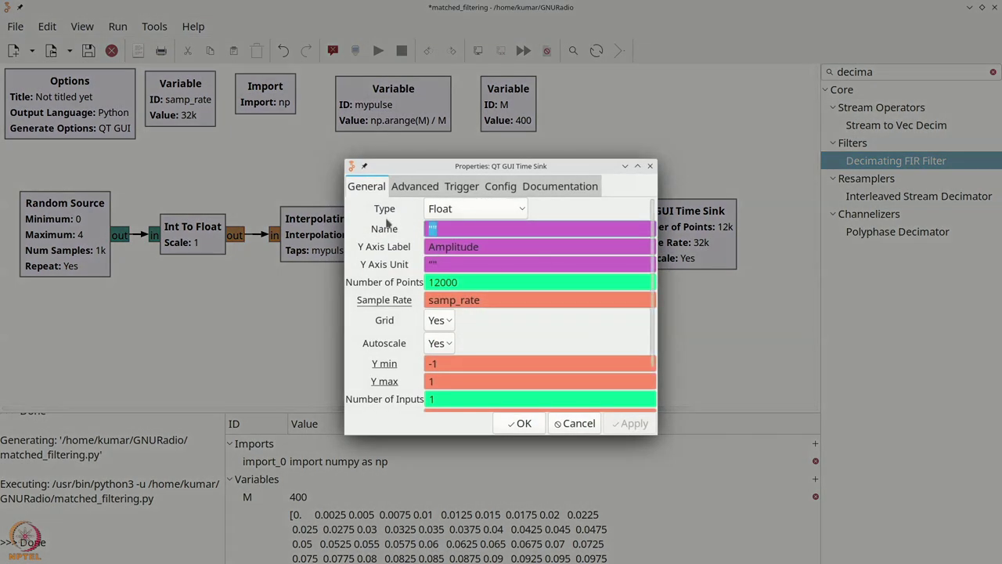
{"action": "type", "text": "Interpolated"}
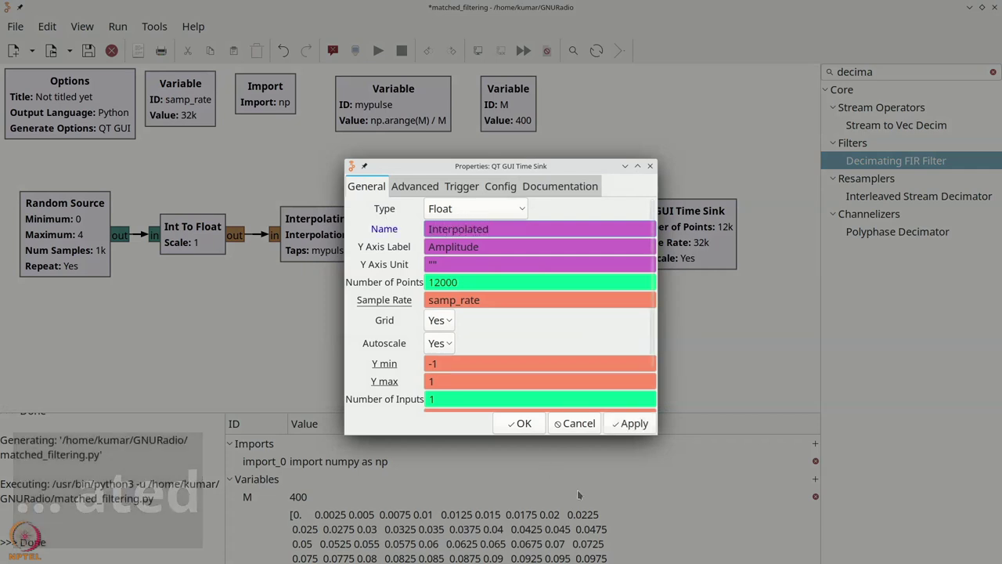
{"action": "left_click", "coordinate": [519, 423]}
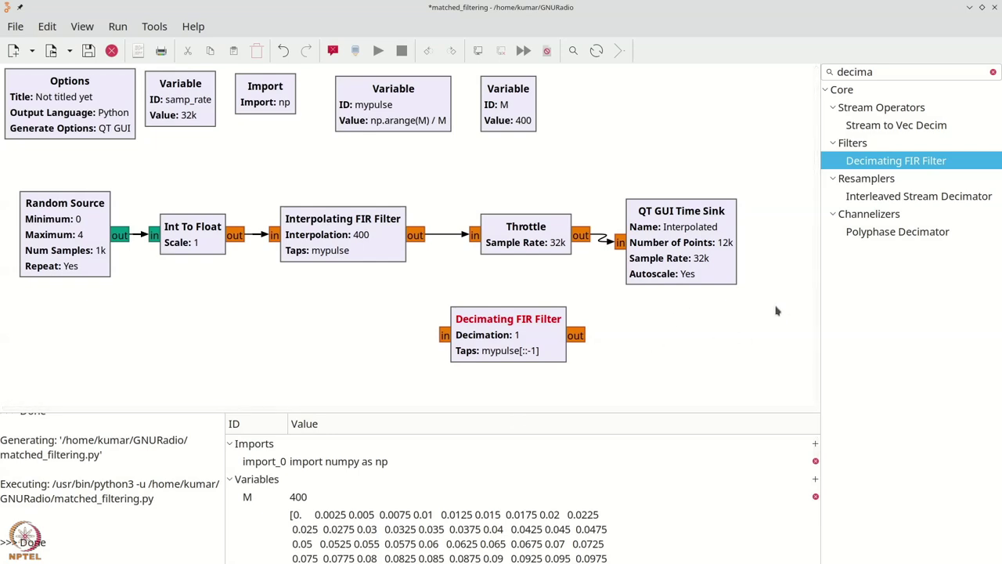
Add a second QT GUI Time Sink below the Interpolated time sink
{"action": "key", "text": "ctrl+f"}
{"action": "type", "text": "Time"}
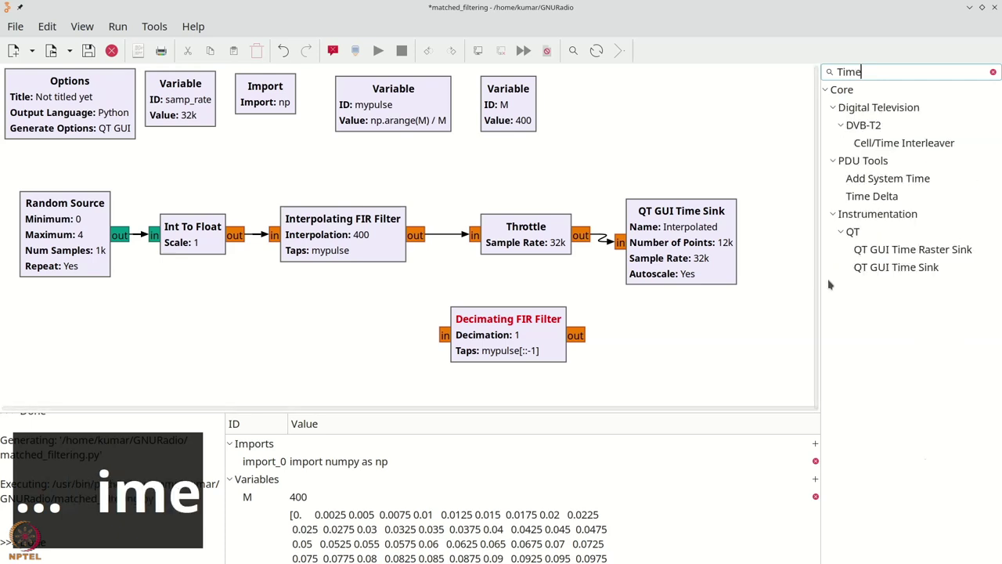
{"action": "left_click_drag", "start_coordinate": [896, 267], "coordinate": [665, 349]}
Configure the new time sink as Float, named Decimated, with grid and autoscale set to Yes
{"action": "double_click", "coordinate": [666, 349]}
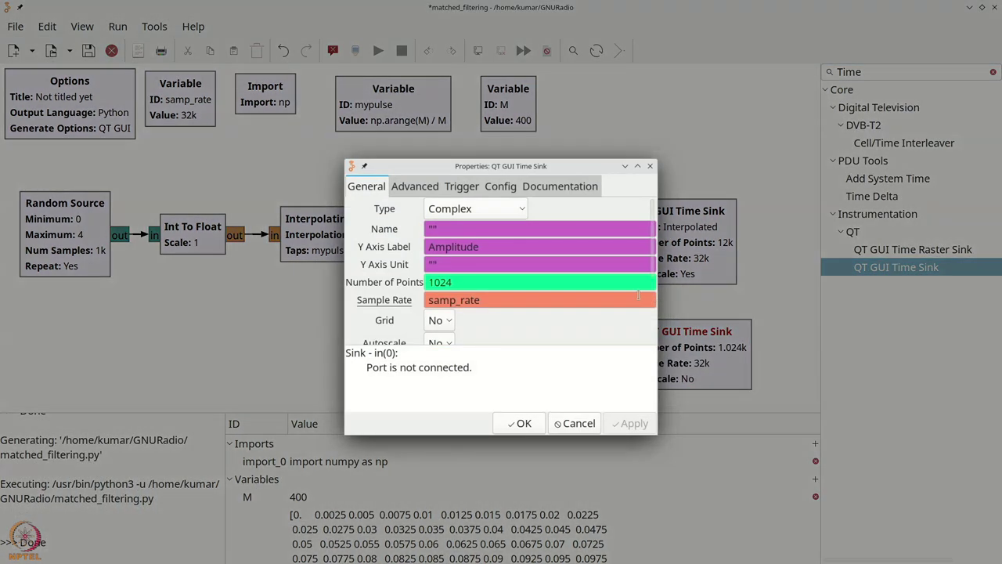
{"action": "left_click", "coordinate": [437, 206]}
{"action": "left_click", "coordinate": [445, 229]}
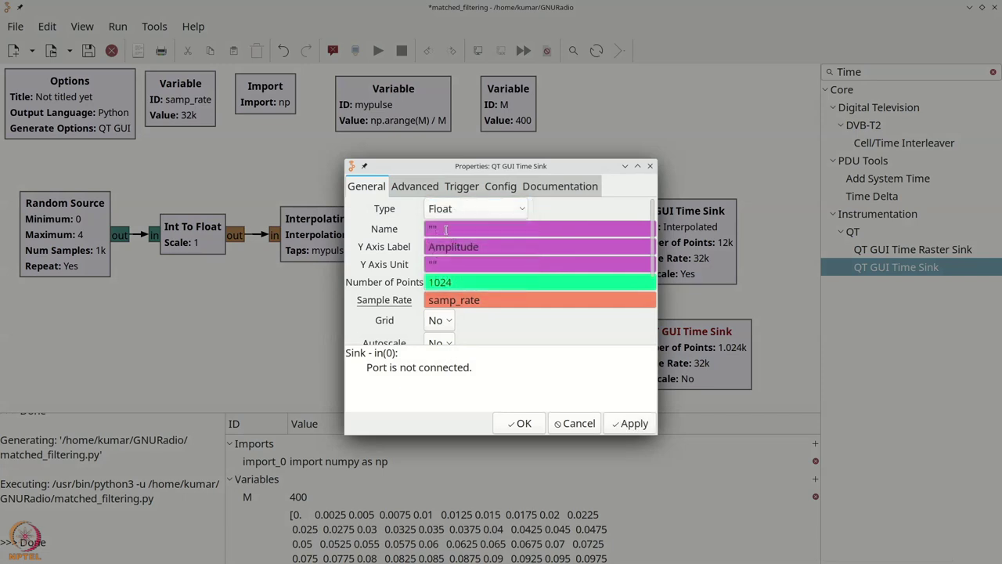
{"action": "type", "text": "Decimated"}
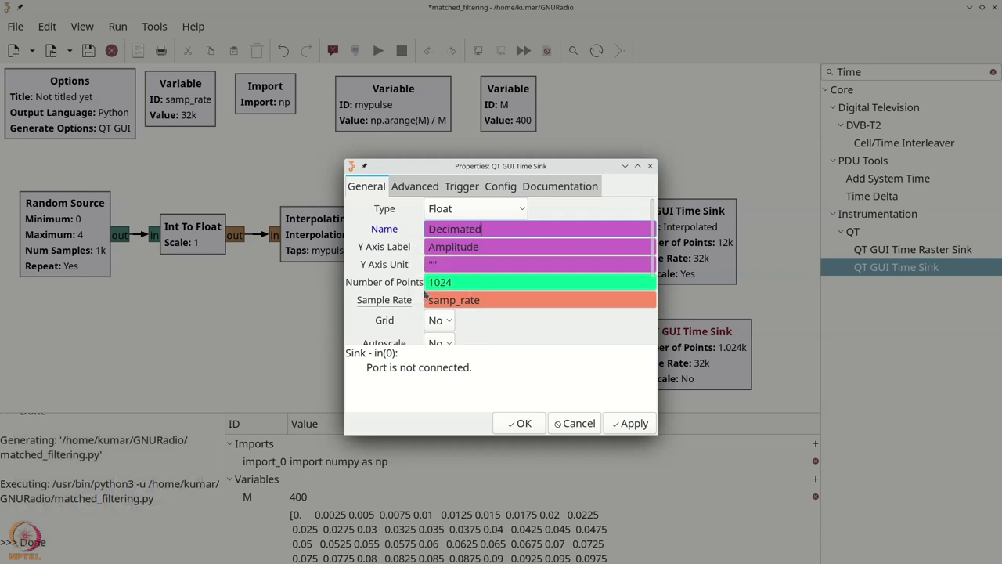
{"action": "left_click", "coordinate": [431, 342]}
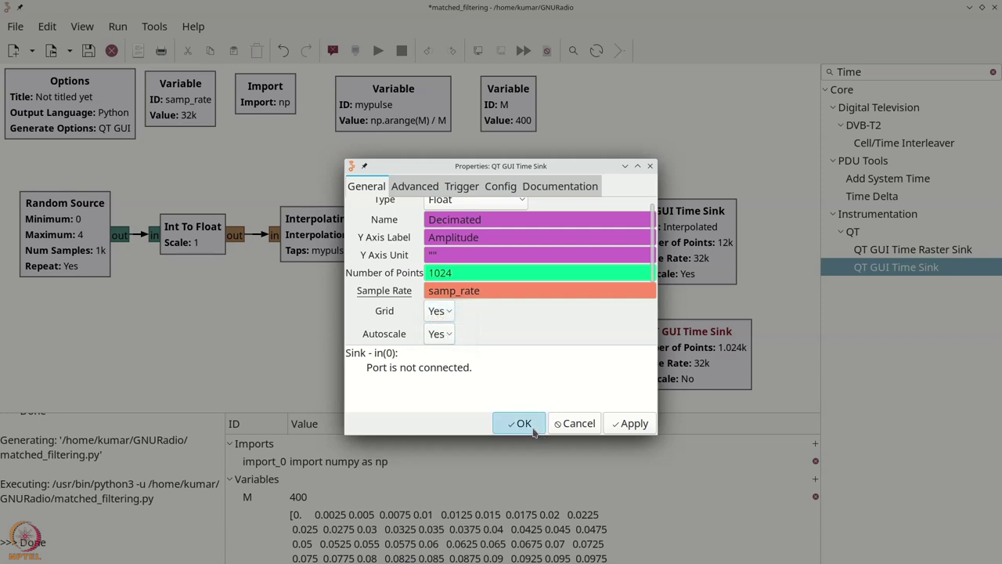
{"action": "left_click", "coordinate": [534, 430]}
Wire the Throttle output through the Decimating FIR Filter into the Decimated time sink and run the flowgraph to view both plots
{"action": "left_click", "coordinate": [507, 350]}
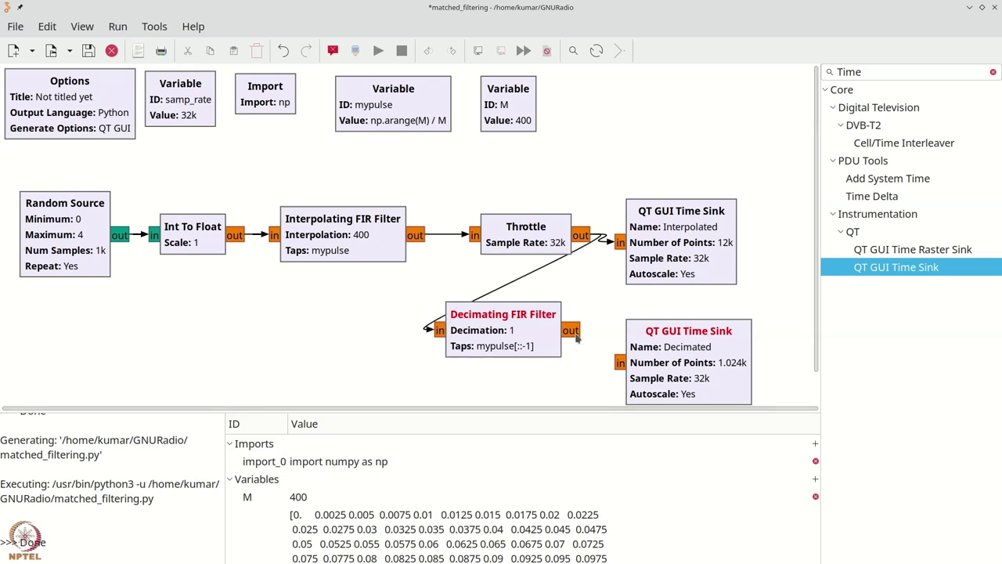
{"action": "left_click_drag", "start_coordinate": [681, 368], "coordinate": [681, 350]}
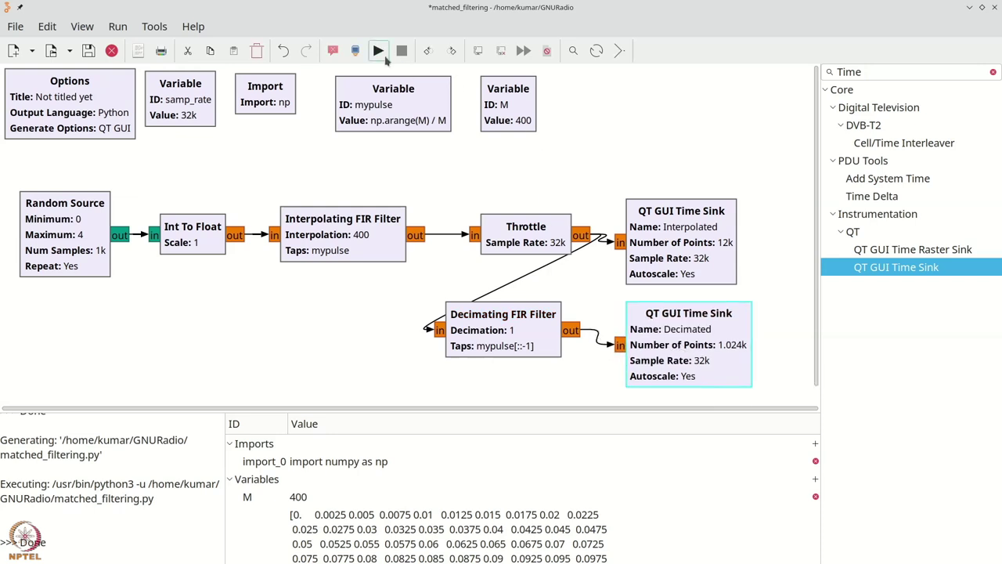
{"action": "left_click", "coordinate": [383, 53]}
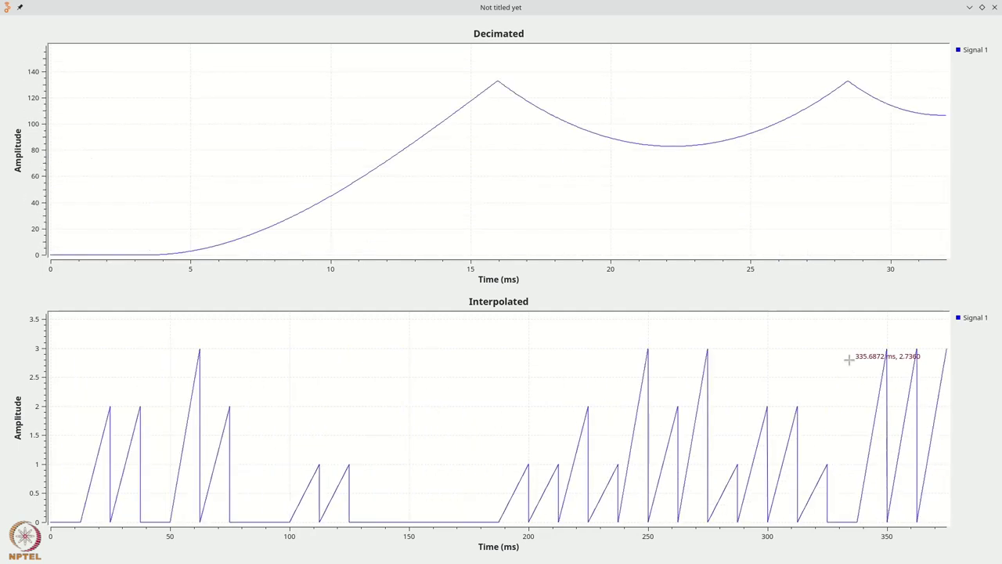
{"action": "key", "text": "alt+F4"}
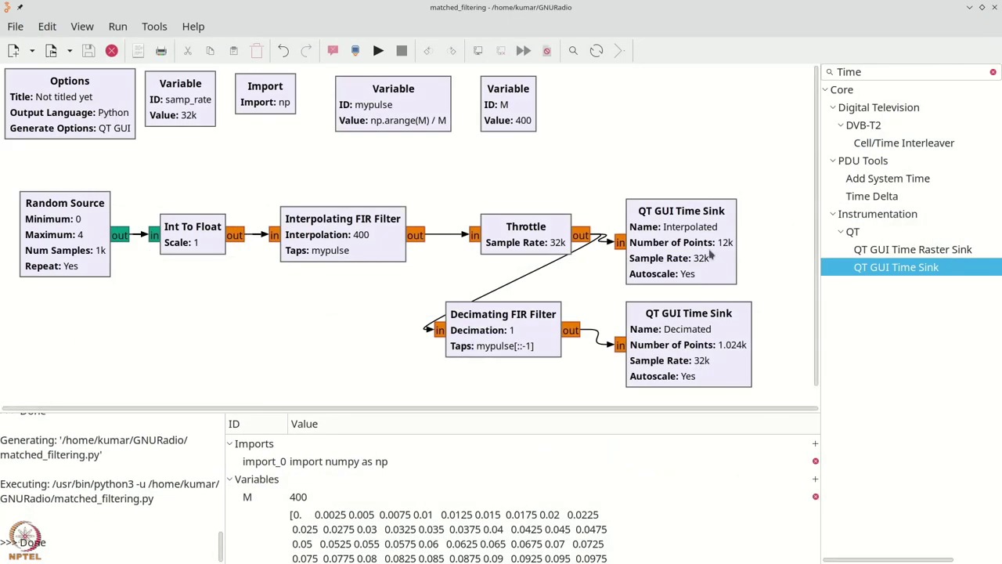
Shift the Interpolated time sink slightly and check the Decimated time sink's number of points in its properties
{"action": "left_click_drag", "start_coordinate": [711, 253], "coordinate": [716, 250]}
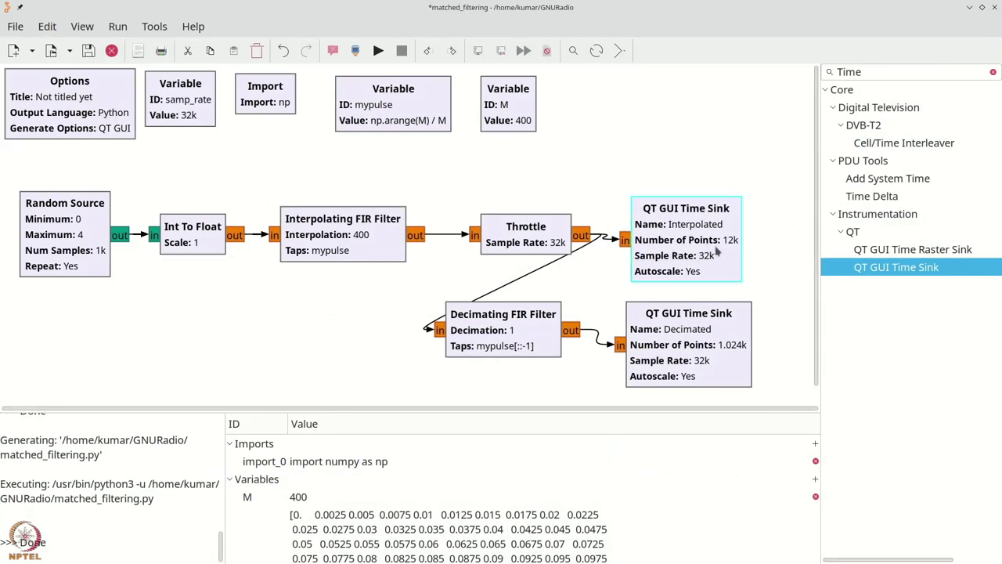
{"action": "double_click", "coordinate": [729, 355]}
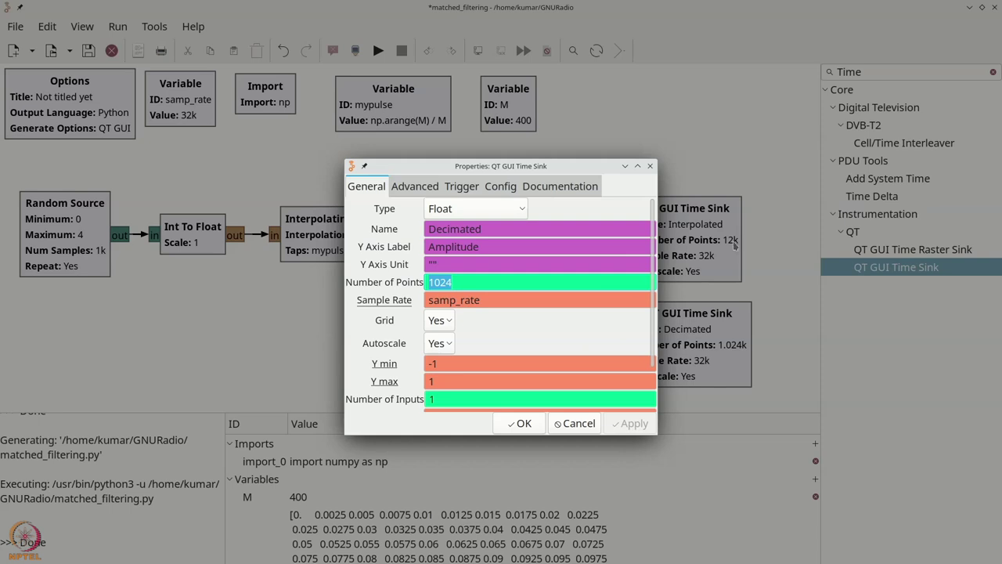
{"action": "left_click", "coordinate": [523, 424]}
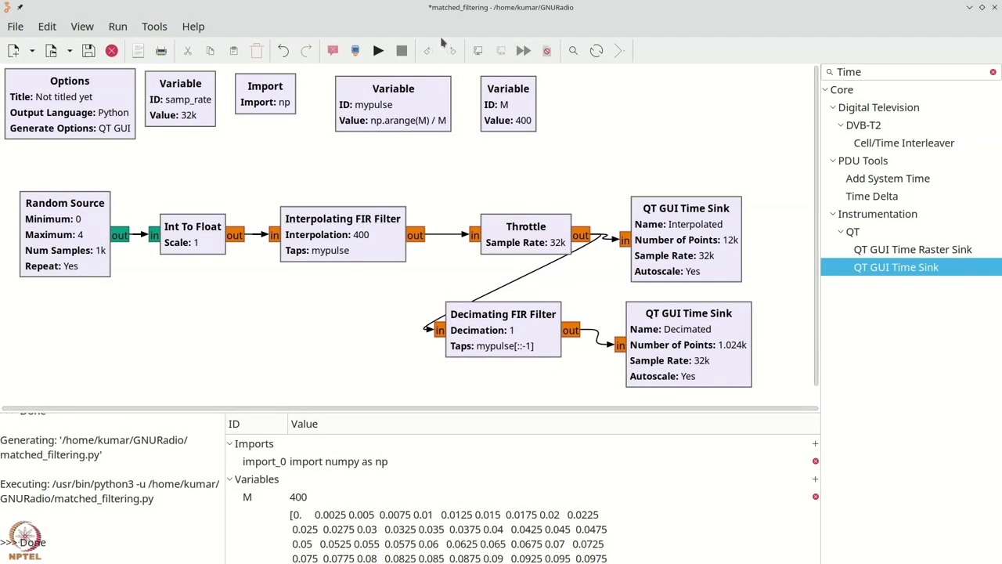
Run the flowgraph again and examine the peaks of the Decimated signal against the Interpolated one
{"action": "left_click", "coordinate": [375, 50]}
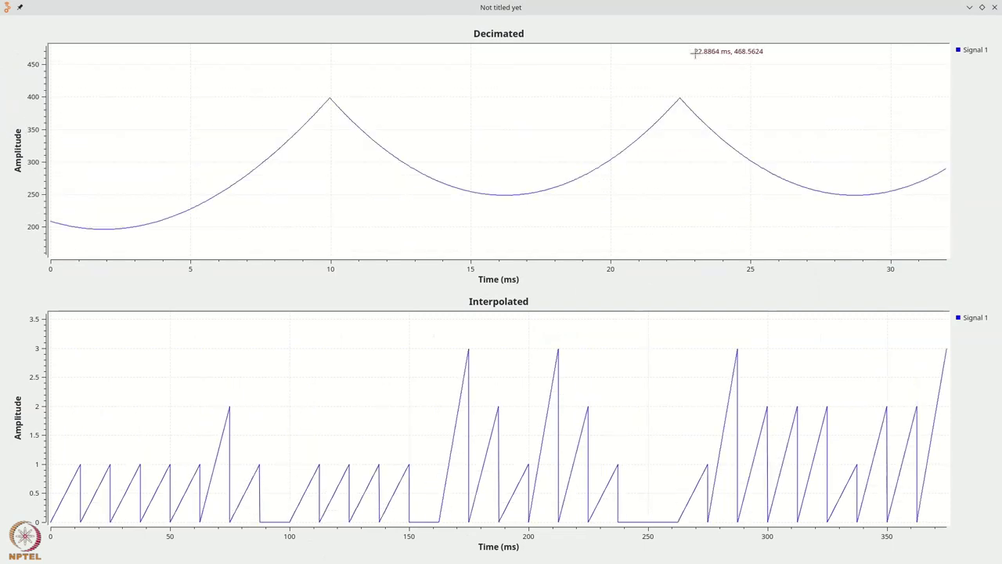
{"action": "right_click", "coordinate": [712, 99]}
{"action": "left_click", "coordinate": [764, 102]}
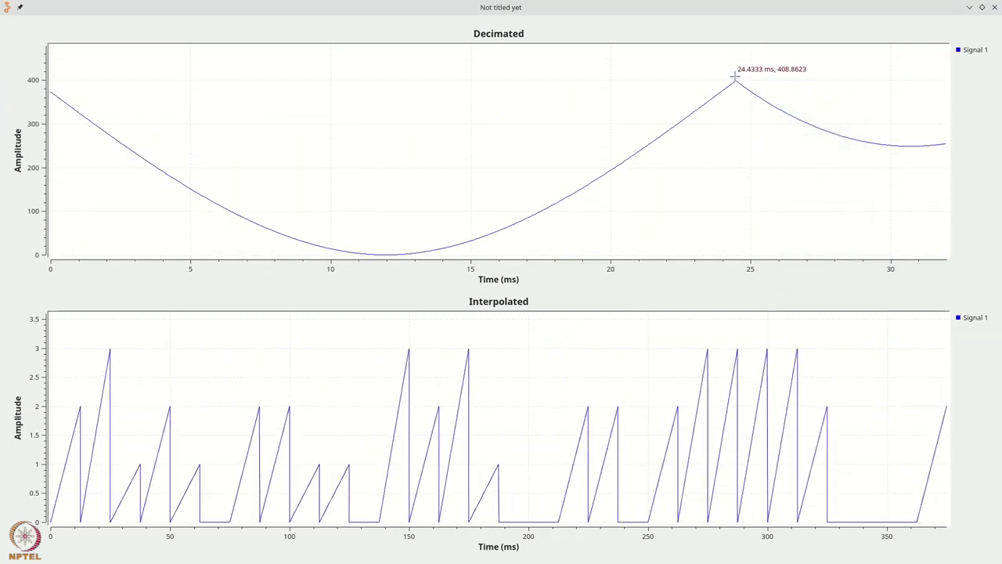
{"action": "key", "text": "alt+F4"}
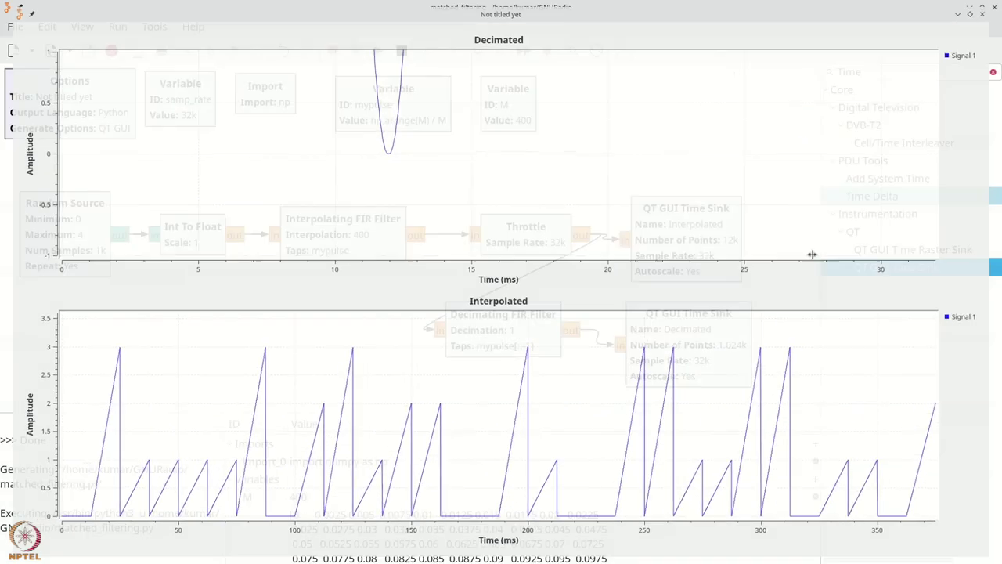
Set the Decimated time sink's number of points to 3000
{"action": "double_click", "coordinate": [711, 335]}
{"action": "left_click_drag", "start_coordinate": [456, 281], "coordinate": [294, 285]}
{"action": "type", "text": "3000"}
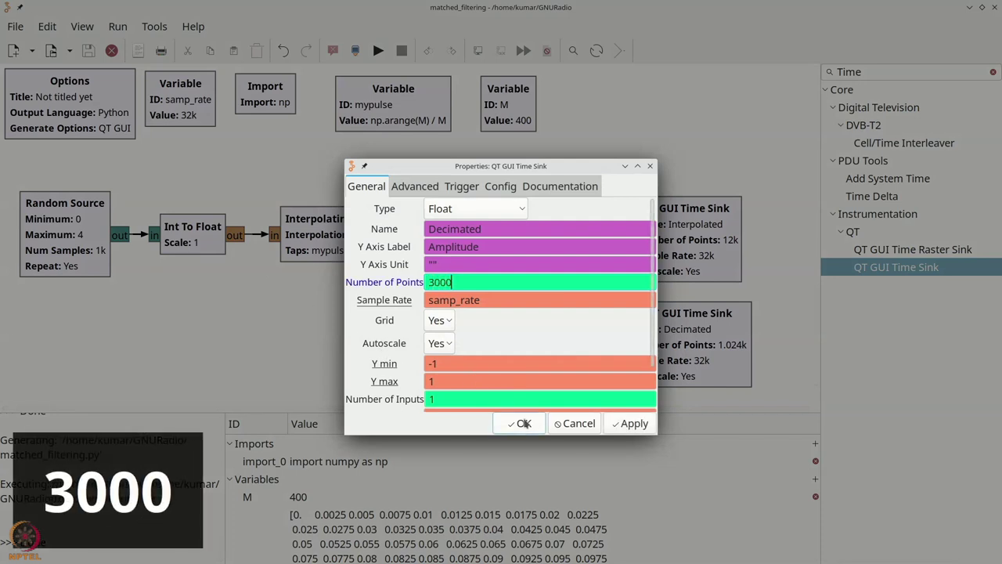
{"action": "key", "text": "Return"}
Run the flowgraph and examine the Decimated waveform over the longer time span
{"action": "left_click", "coordinate": [378, 50]}
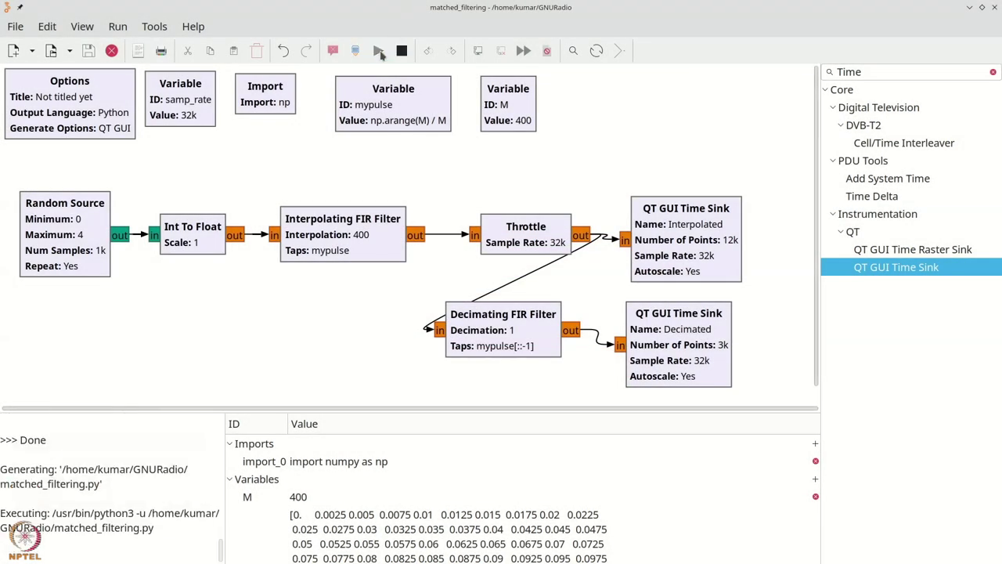
{"action": "right_click", "coordinate": [491, 126]}
{"action": "left_click", "coordinate": [496, 133]}
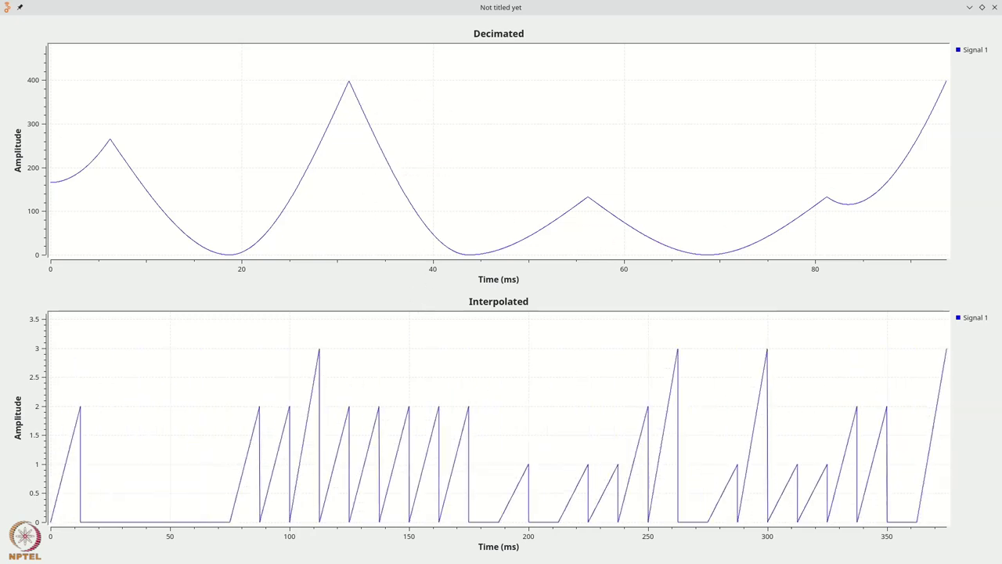
{"action": "left_click", "coordinate": [994, 7]}
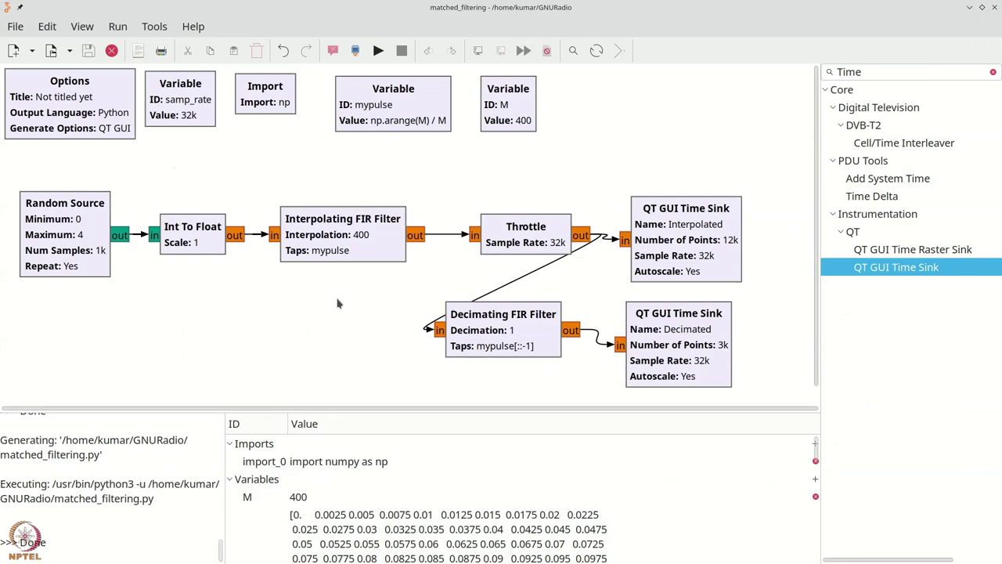
Align the Decimating FIR Filter with the Decimated time sink and delete its connection from the Throttle
{"action": "left_click_drag", "start_coordinate": [500, 343], "coordinate": [513, 348]}
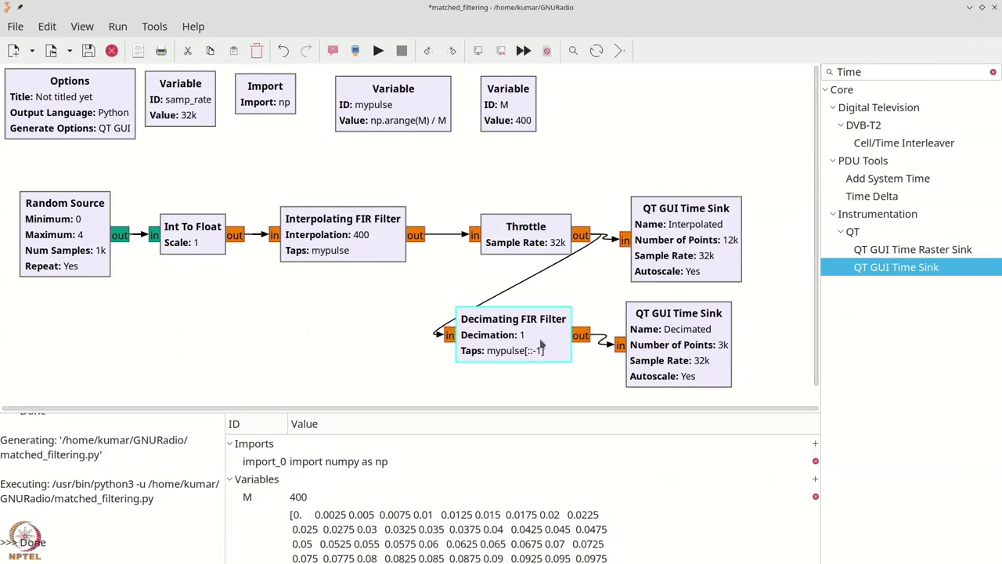
{"action": "left_click_drag", "start_coordinate": [540, 345], "coordinate": [540, 355]}
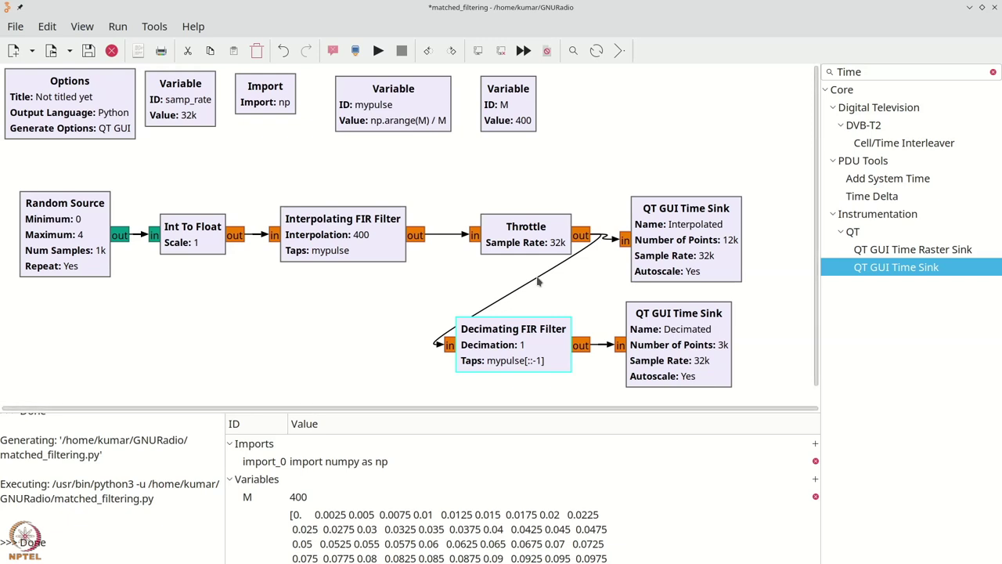
{"action": "left_click", "coordinate": [538, 280]}
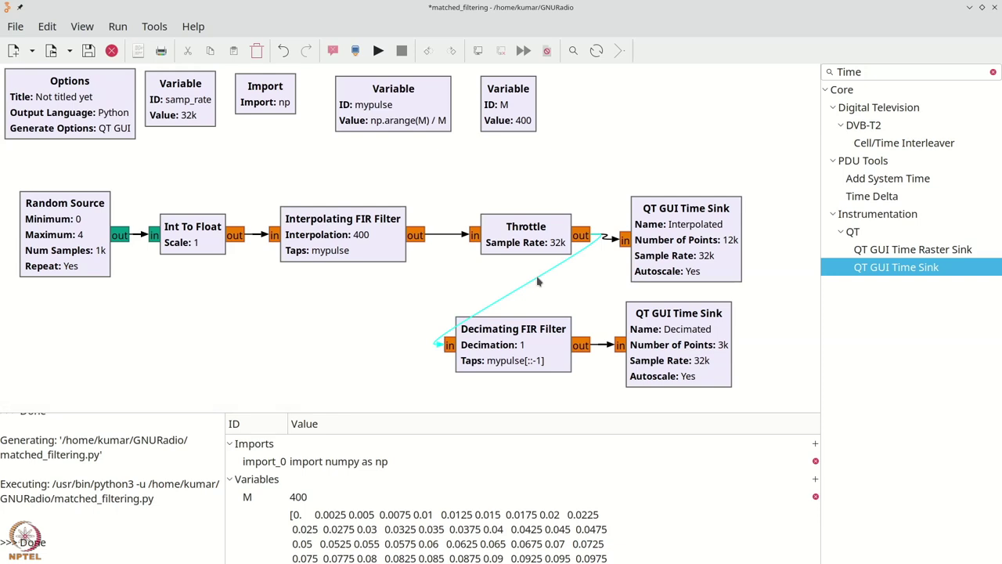
{"action": "key", "text": "Delete"}
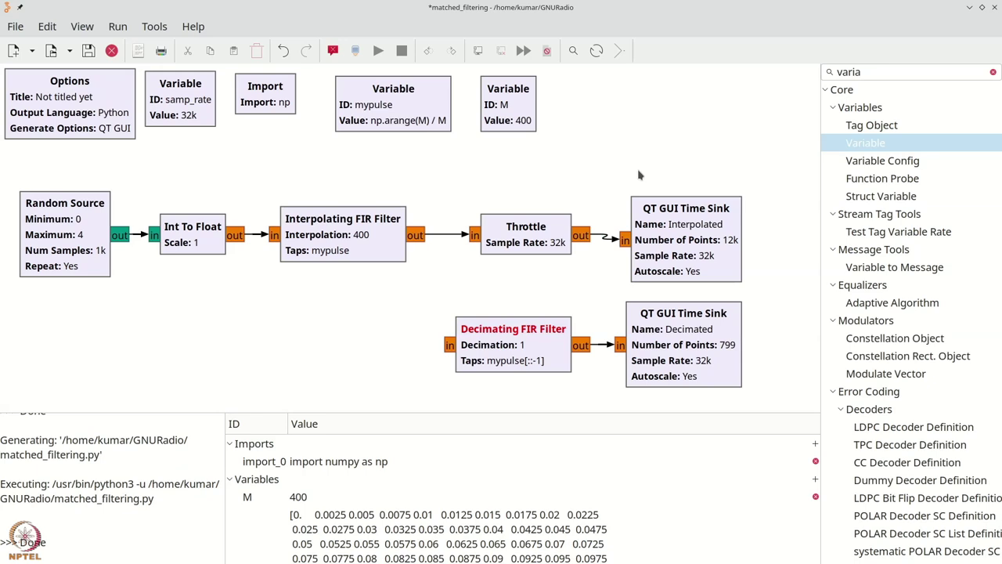
Add a Vector Source block in front of the Decimating FIR Filter
{"action": "key", "text": "ctrl+f"}
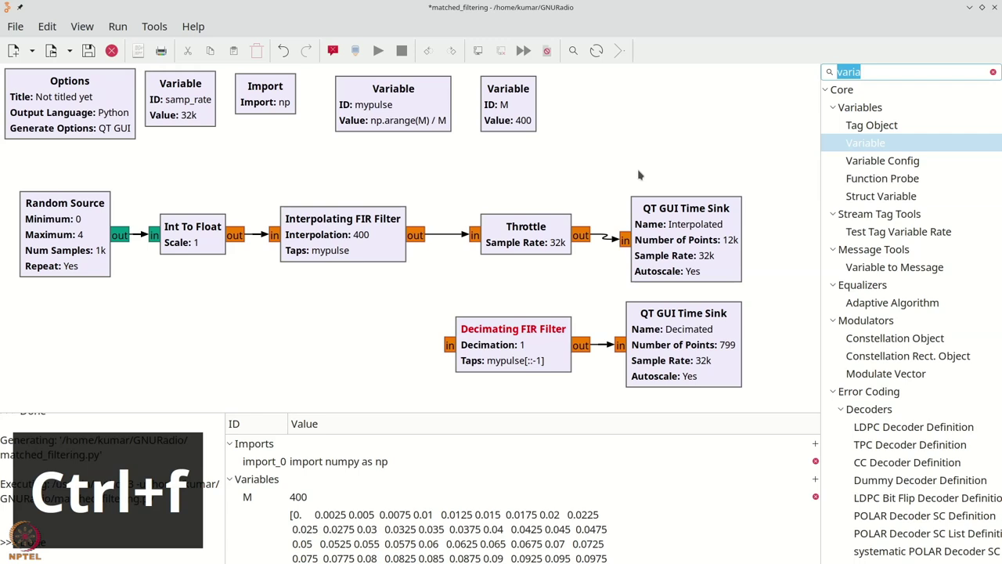
{"action": "type", "text": "vector"}
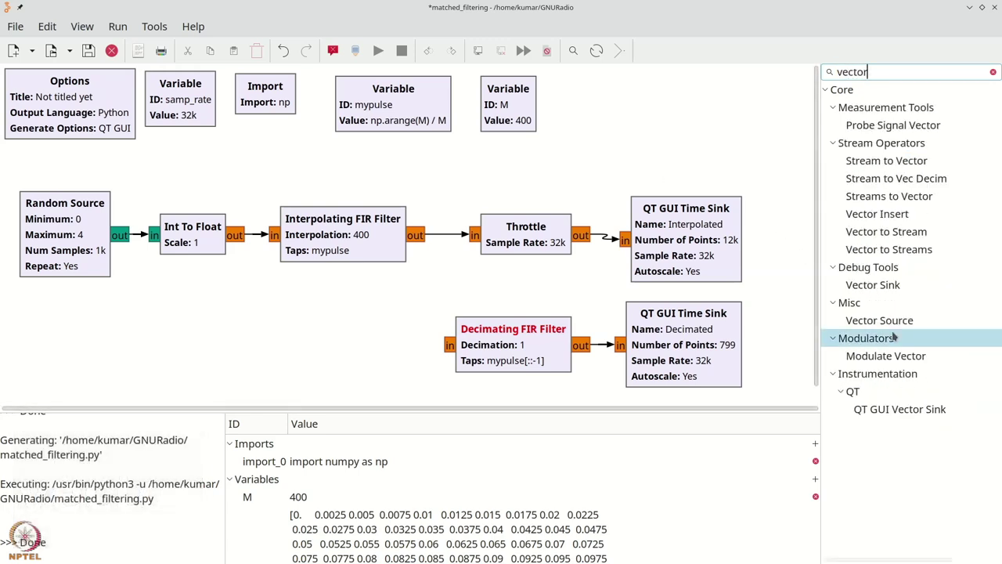
{"action": "left_click_drag", "start_coordinate": [880, 320], "coordinate": [349, 331]}
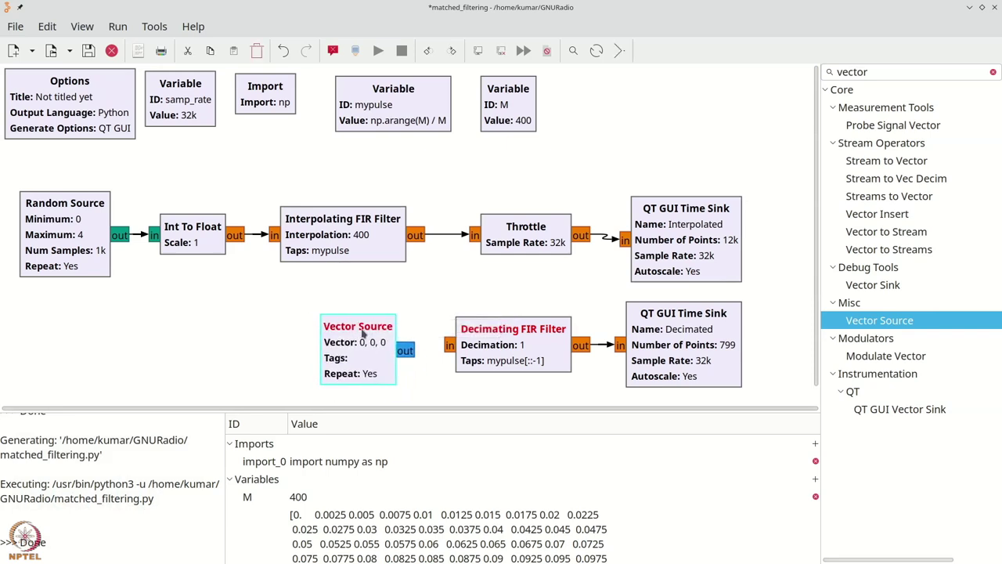
Set the Vector Source's output type to float and its vector to mypulse
{"action": "double_click", "coordinate": [362, 335]}
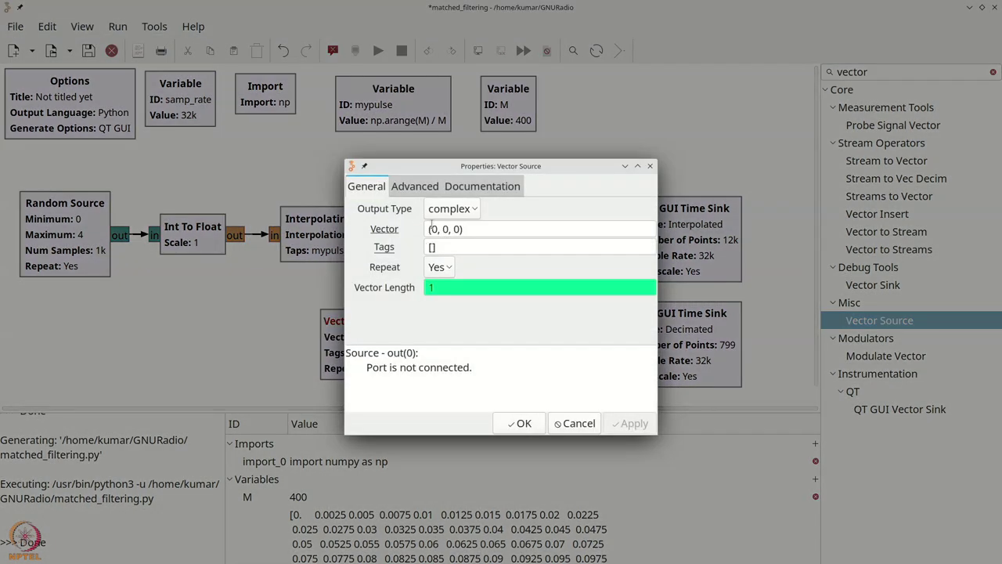
{"action": "left_click", "coordinate": [450, 209]}
{"action": "left_click", "coordinate": [445, 234]}
{"action": "key", "text": "Tab"}
{"action": "type", "text": "my"}
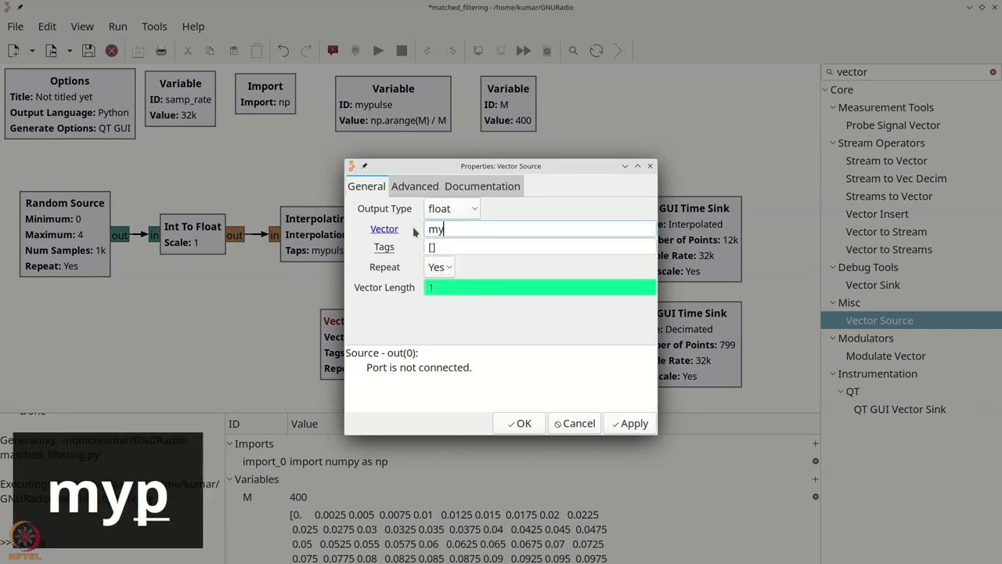
{"action": "type", "text": "pulse"}
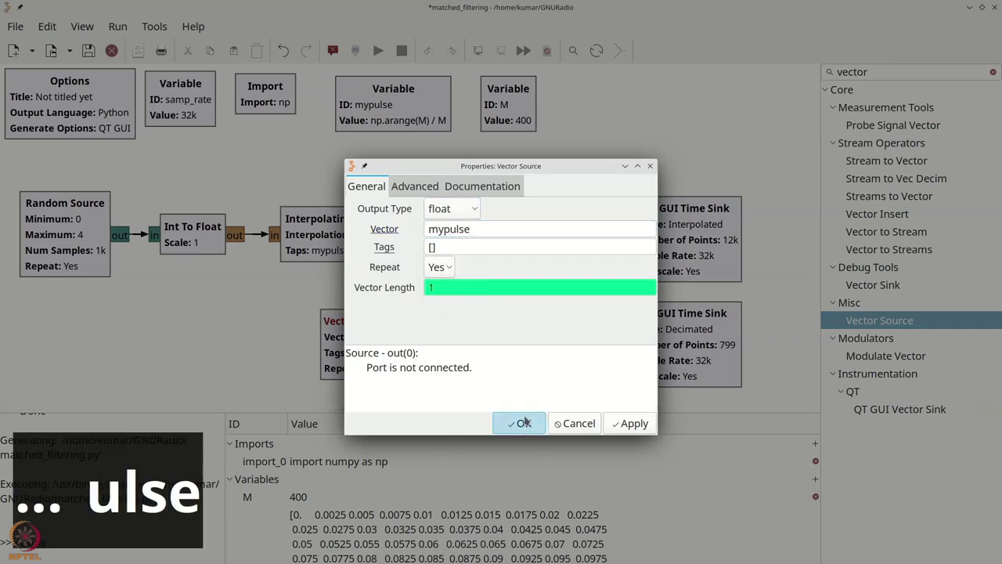
{"action": "left_click", "coordinate": [520, 423]}
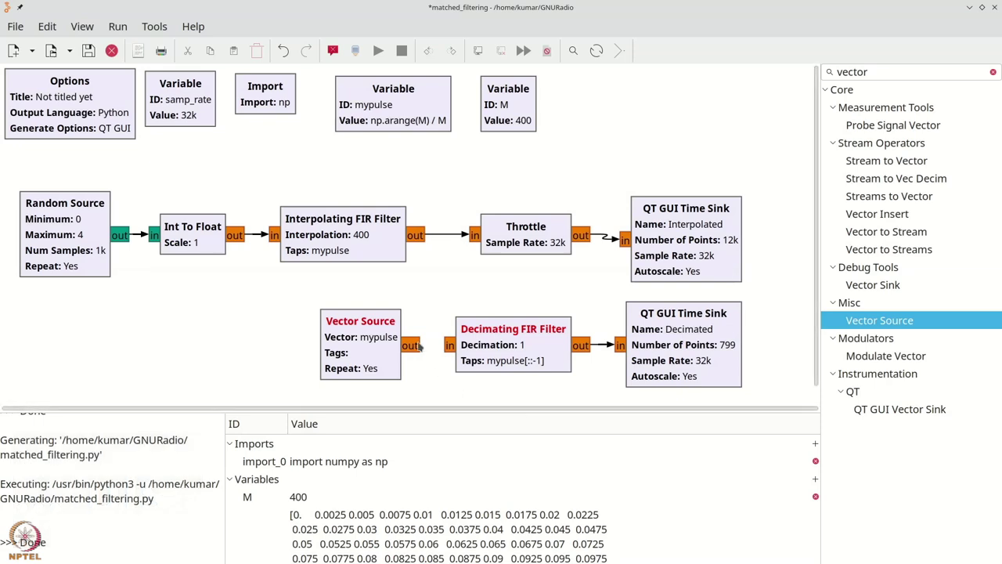
Connect the Vector Source to the Decimating FIR Filter and run the flowgraph to view the filtered pulse
{"action": "left_click", "coordinate": [448, 346]}
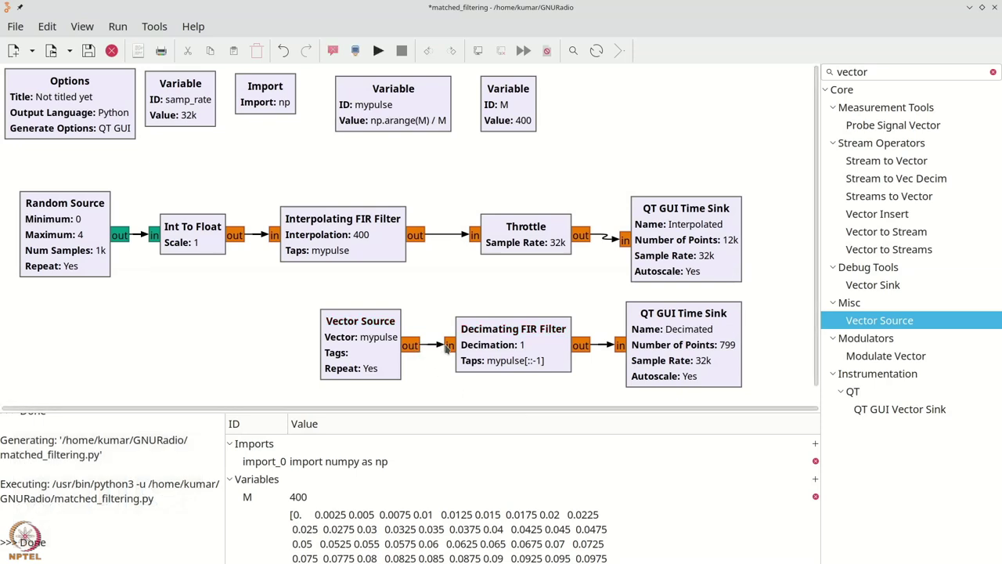
{"action": "left_click", "coordinate": [380, 52]}
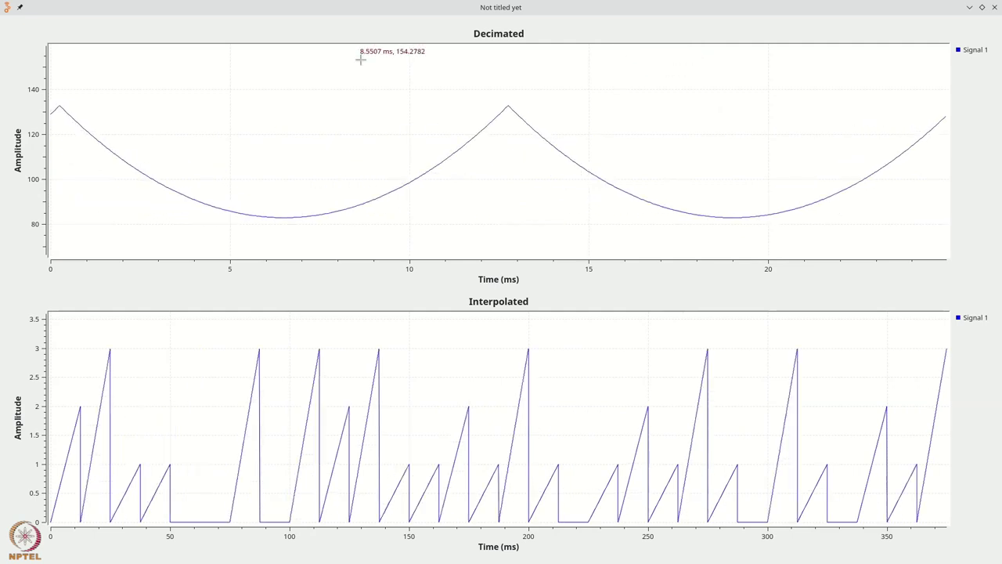
{"action": "key", "text": "alt+F4"}
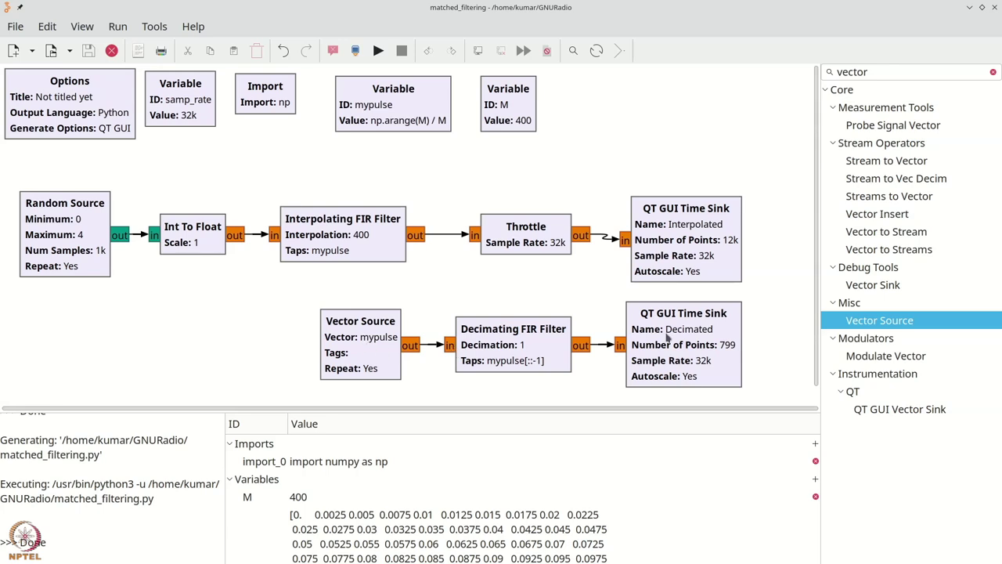
Set the number of points of the Decimated time sink to 800 and run the flowgraph
{"action": "double_click", "coordinate": [734, 364]}
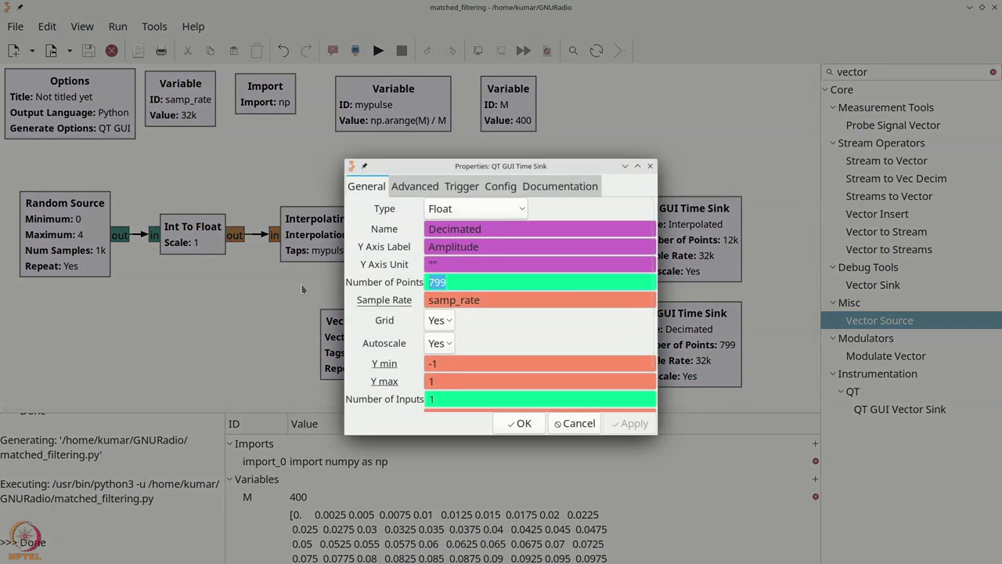
{"action": "type", "text": "800"}
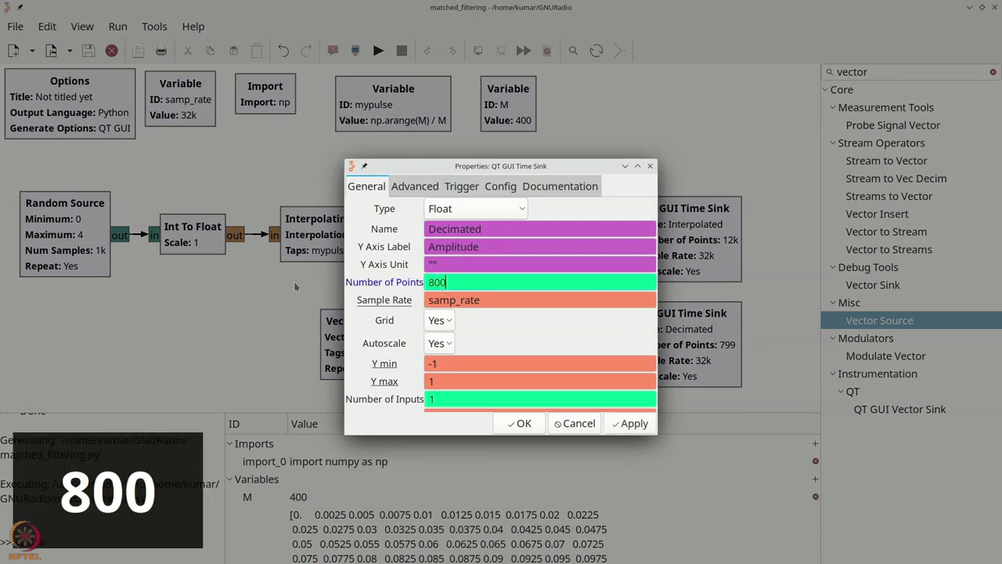
{"action": "left_click", "coordinate": [520, 423]}
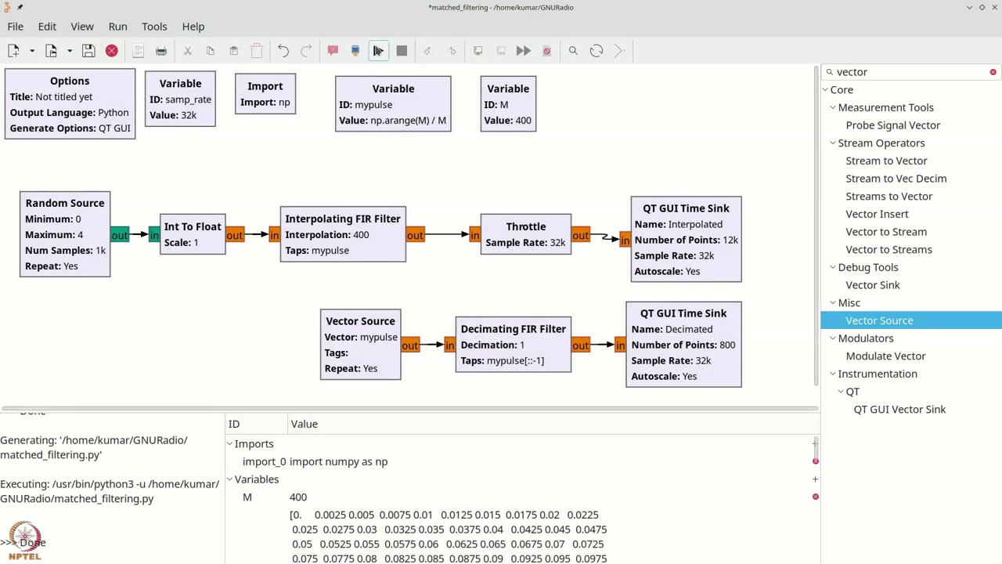
{"action": "left_click", "coordinate": [379, 50]}
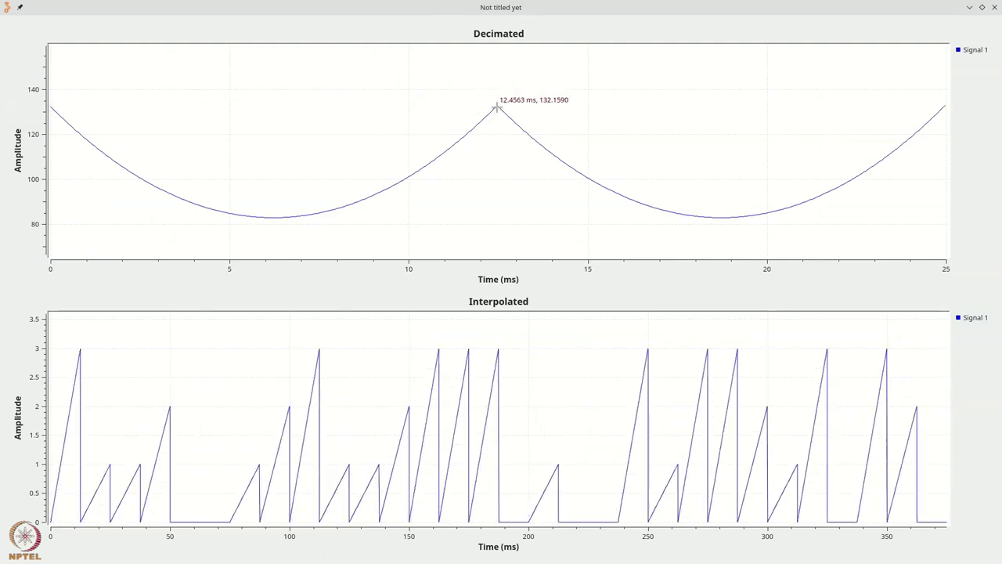
Zoom in on the central peak of the Decimated plot to examine its amplitude, resetting the zoom between attempts, and close the plot window
{"action": "left_click_drag", "start_coordinate": [493, 95], "coordinate": [514, 123]}
{"action": "right_click", "coordinate": [561, 121]}
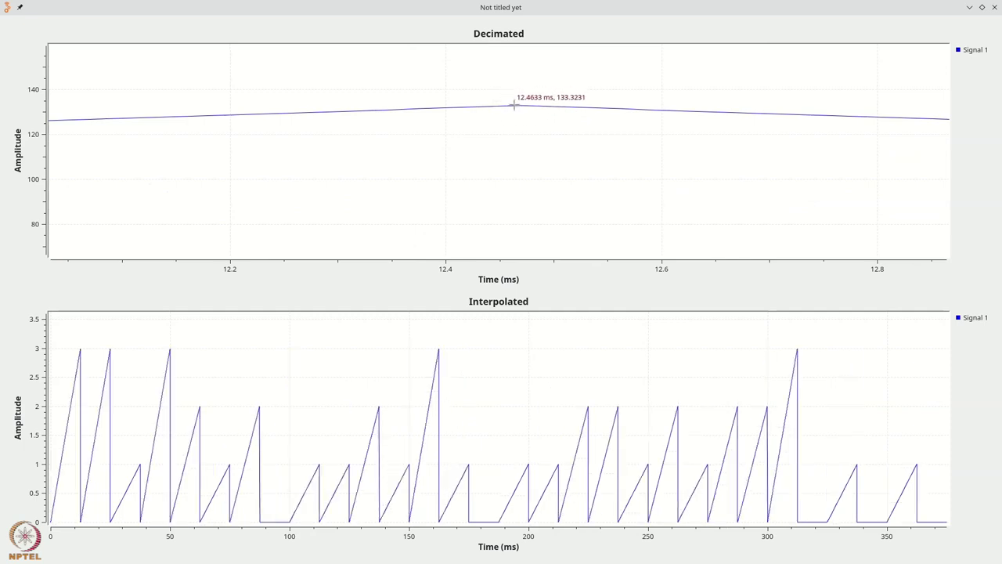
{"action": "right_click", "coordinate": [495, 92]}
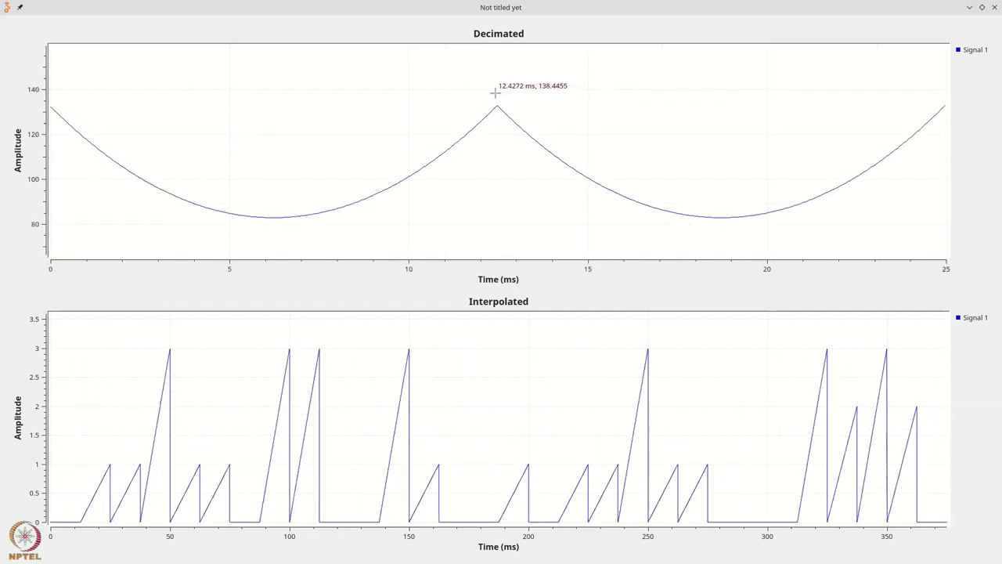
{"action": "left_click_drag", "start_coordinate": [450, 82], "coordinate": [539, 255]}
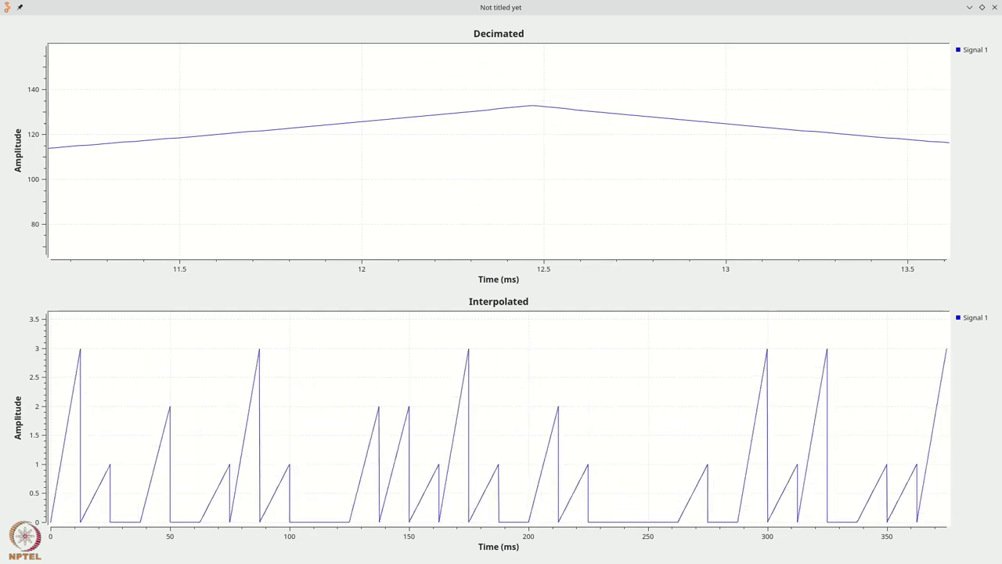
{"action": "left_click", "coordinate": [995, 7]}
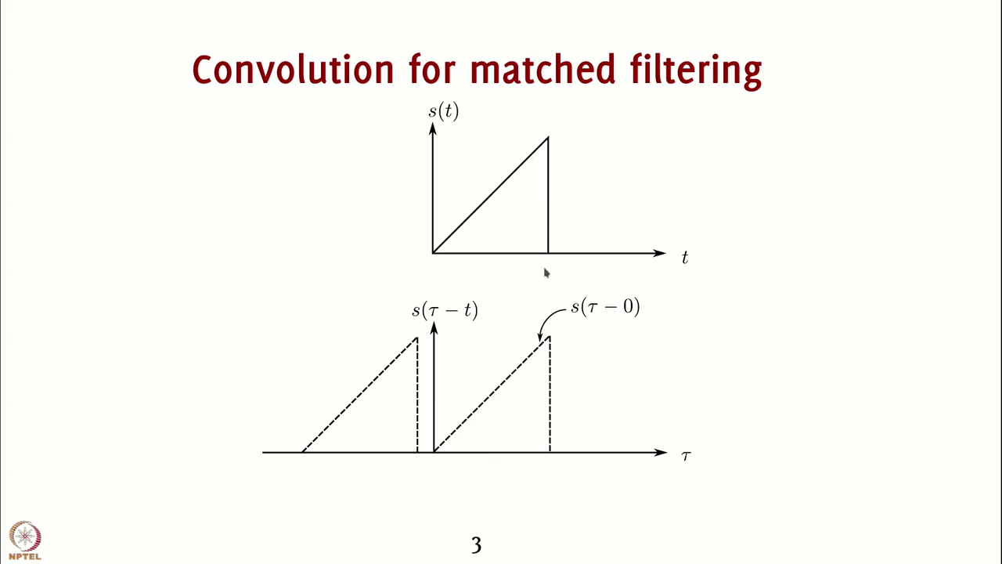
Return to the flowgraph and add a Variable block beside the M variable
{"action": "key", "text": "alt+Tab"}
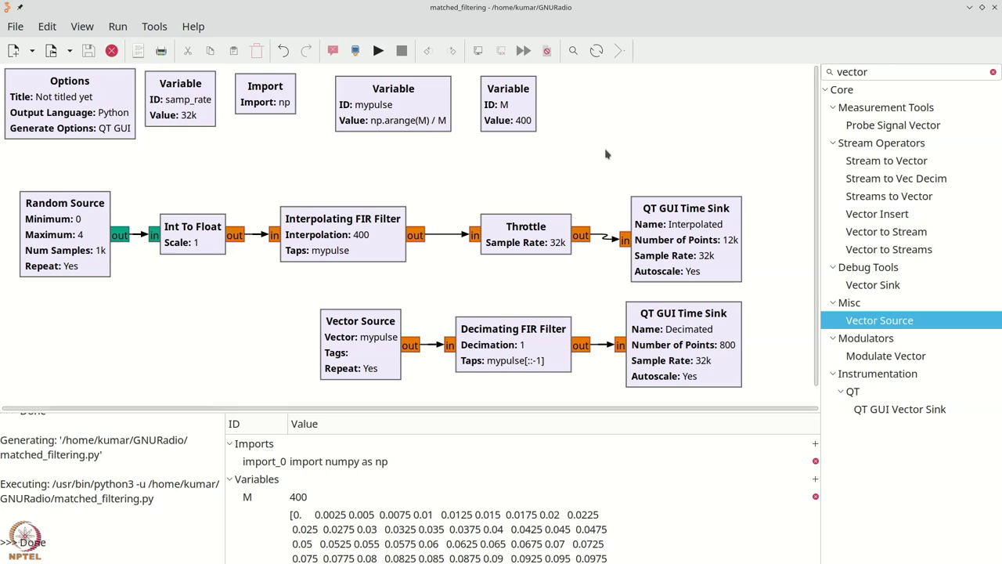
{"action": "key", "text": "ctrl+f"}
{"action": "type", "text": "v"}
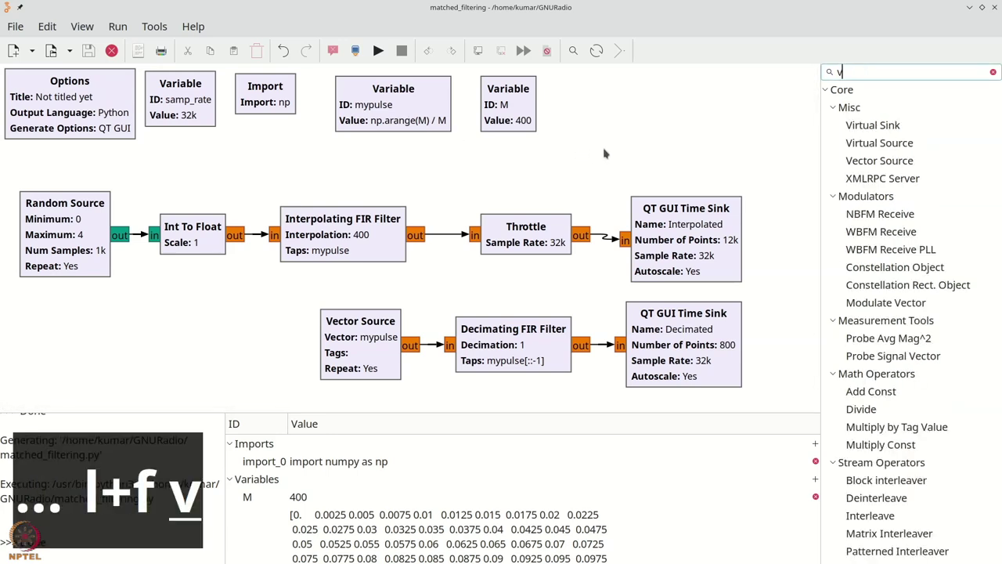
{"action": "type", "text": "aria"}
{"action": "left_click_drag", "start_coordinate": [963, 144], "coordinate": [603, 94]}
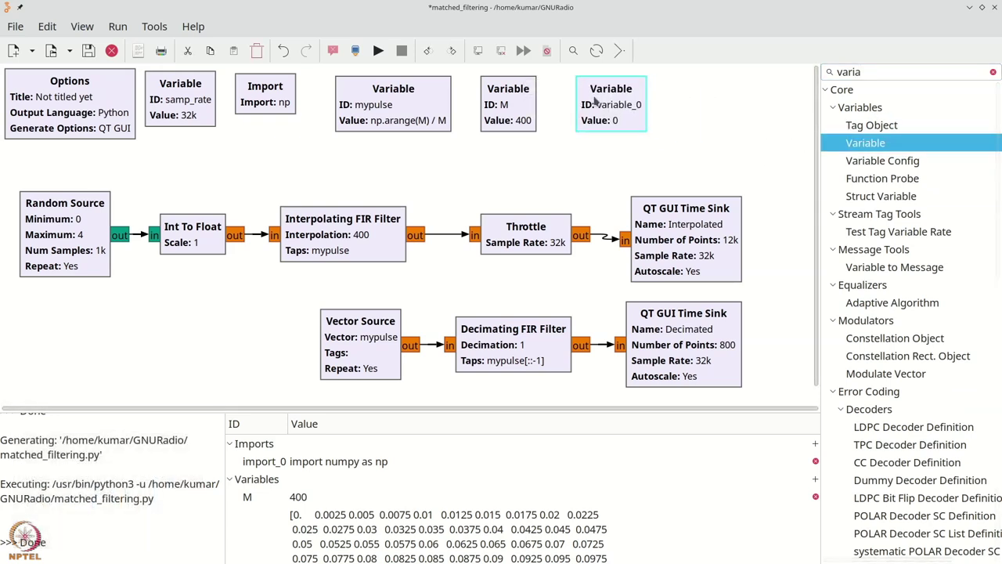
Evaluate the pulse energy by setting the new variable's value to np.sum(mypulse**2), and delete that variable block
{"action": "double_click", "coordinate": [611, 102]}
{"action": "double_click", "coordinate": [515, 223]}
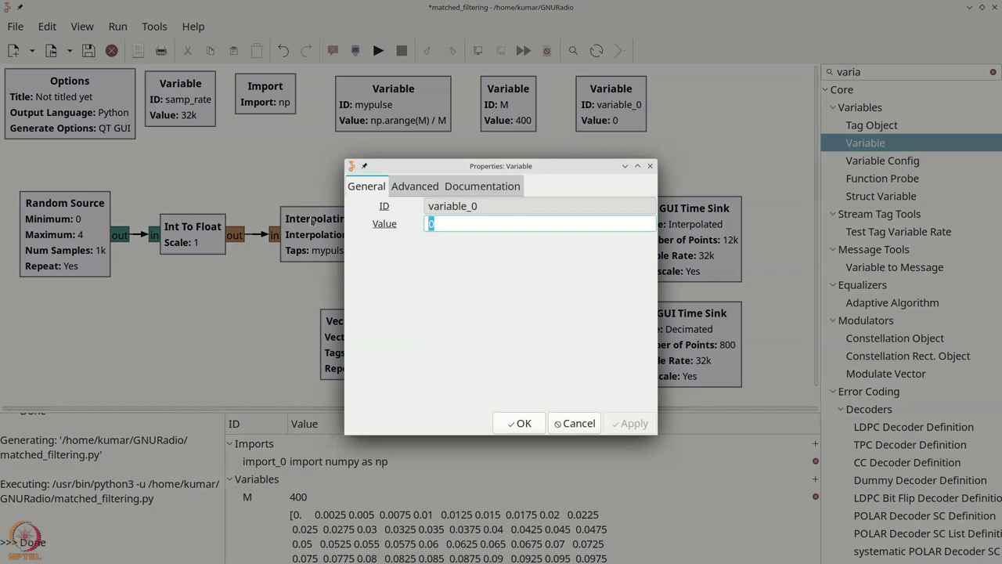
{"action": "type", "text": "np.su"}
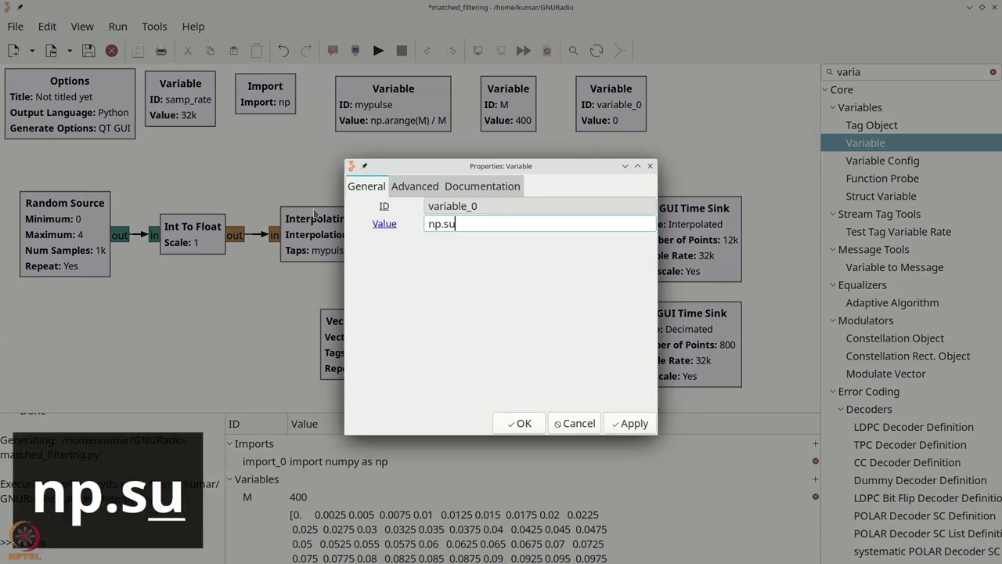
{"action": "type", "text": "m(mypulse**2)"}
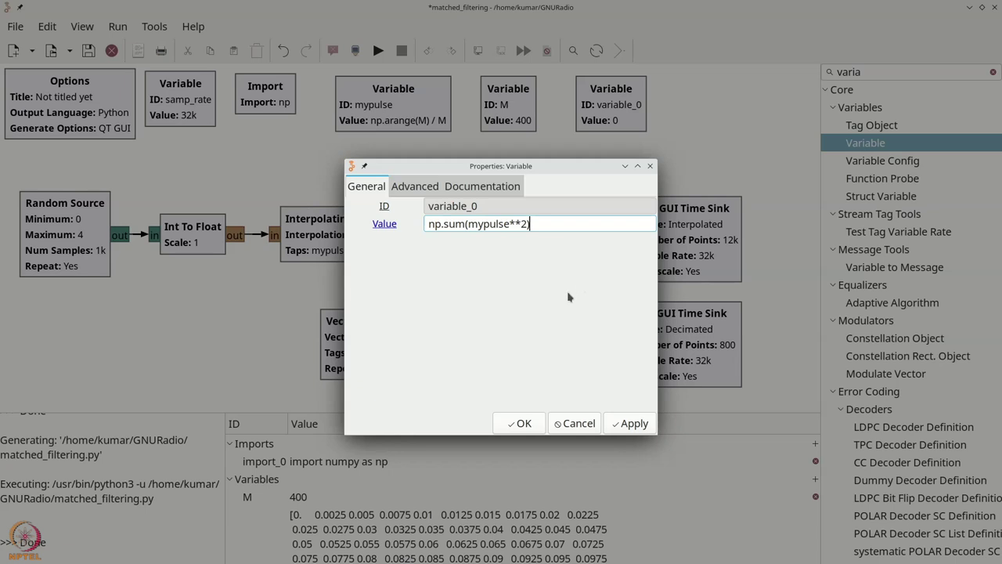
{"action": "left_click", "coordinate": [523, 424]}
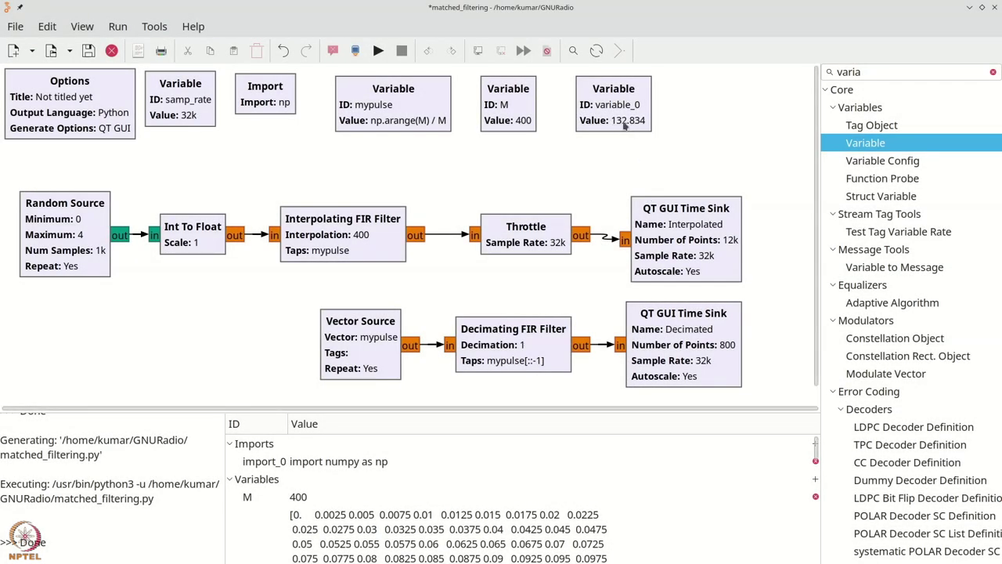
{"action": "left_click", "coordinate": [625, 128]}
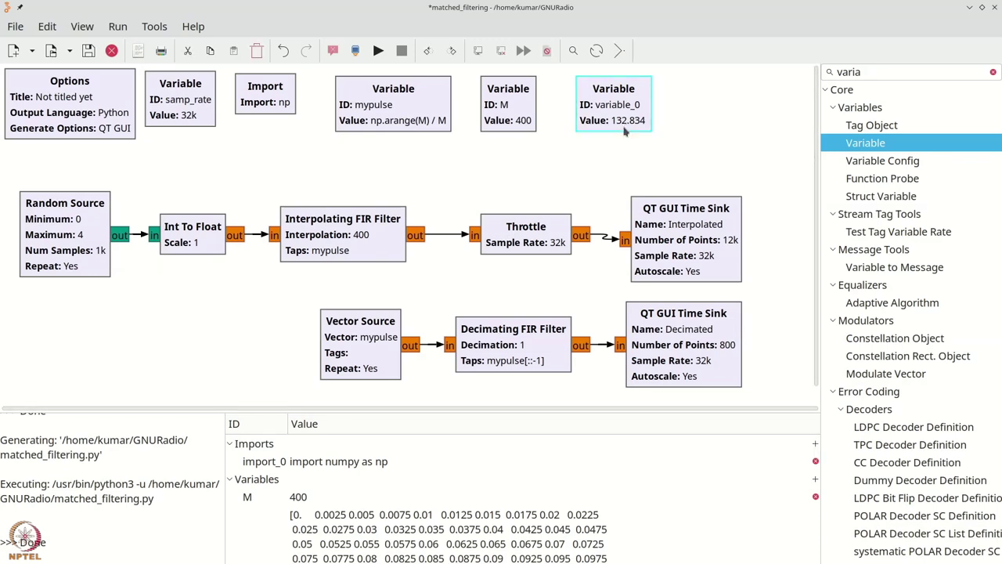
{"action": "key", "text": "Delete"}
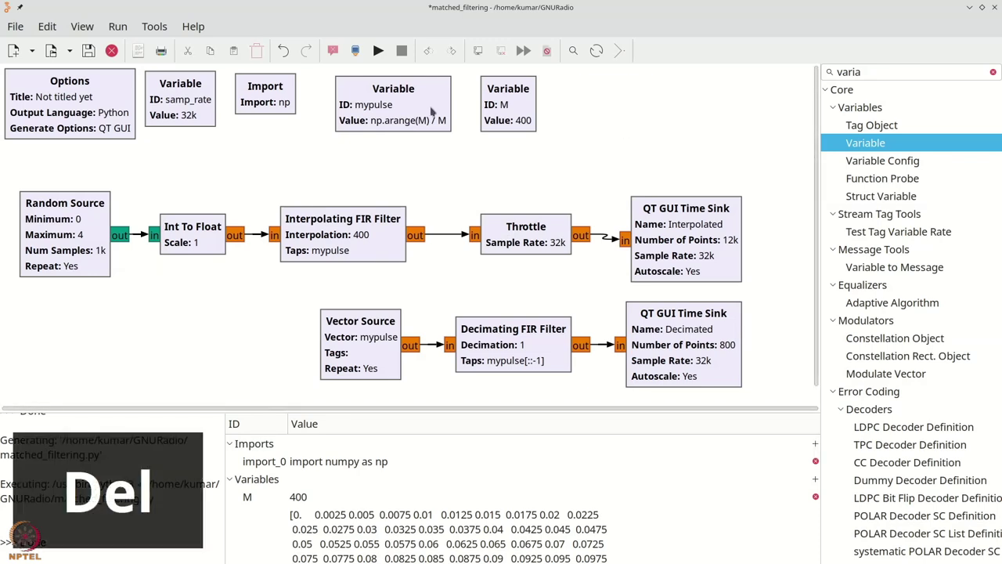
Run the flowgraph, zoom in on the Decimated peak to compare its amplitude with the pulse energy, and close the plots
{"action": "left_click", "coordinate": [378, 51]}
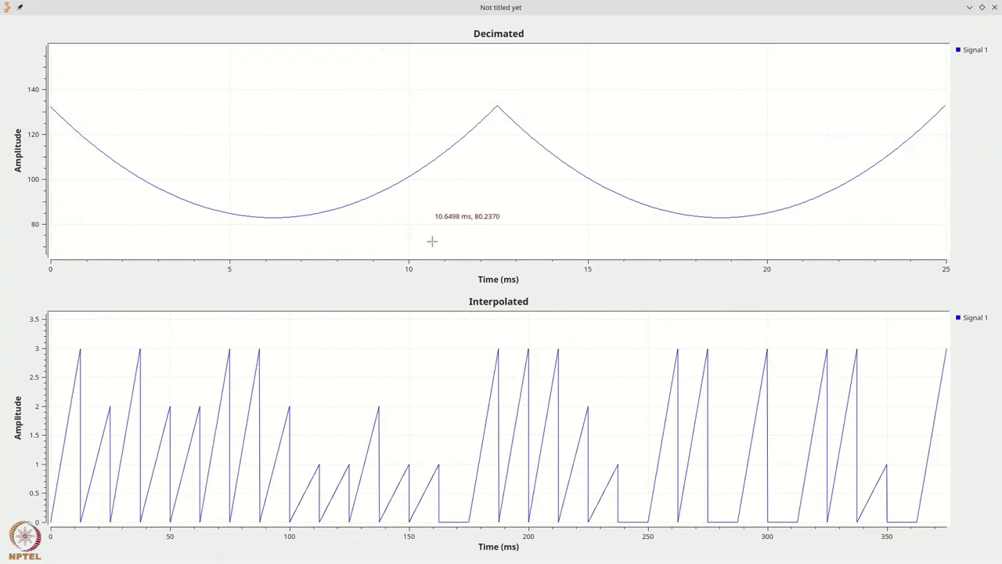
{"action": "left_click_drag", "start_coordinate": [489, 98], "coordinate": [495, 110]}
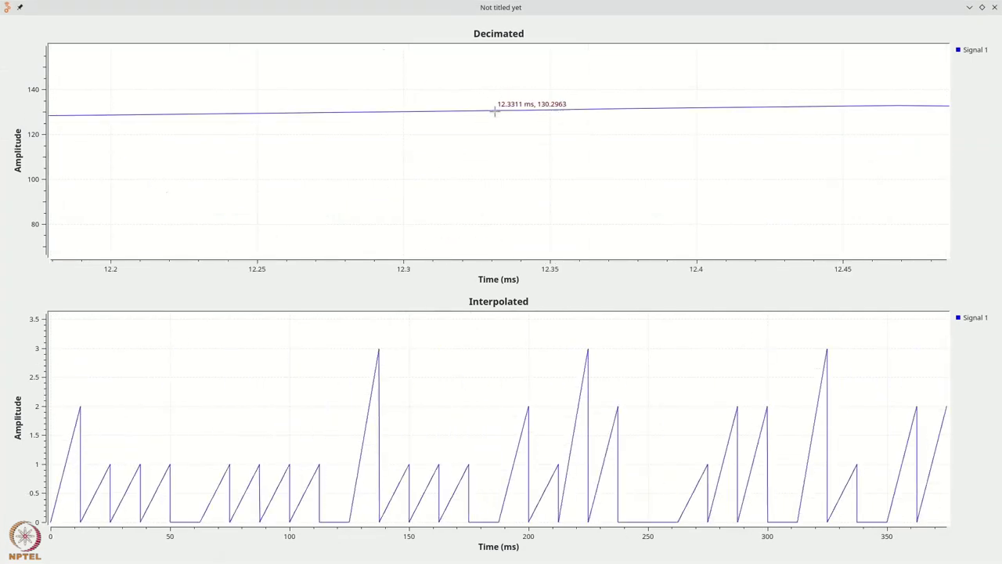
{"action": "right_click", "coordinate": [465, 112]}
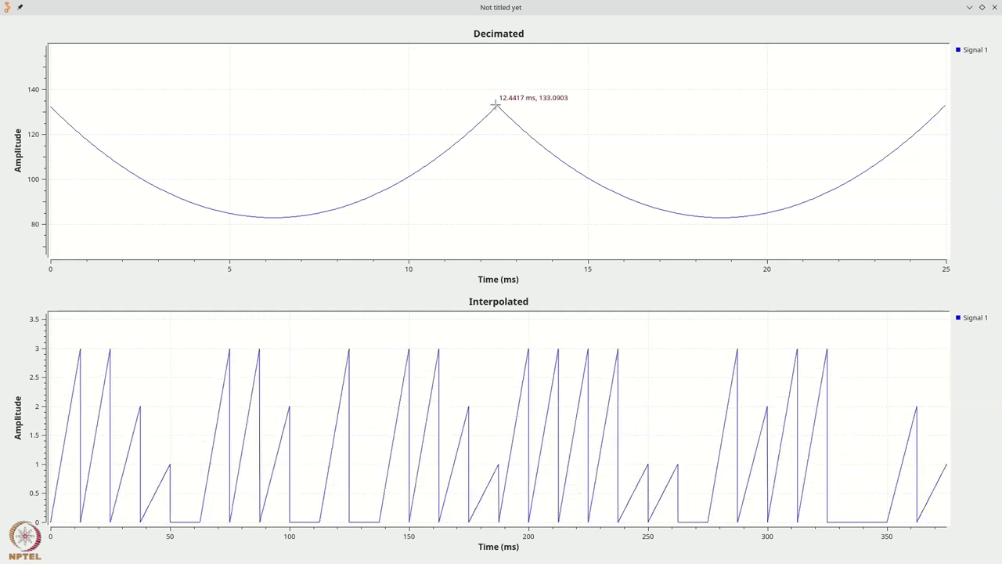
{"action": "left_click_drag", "start_coordinate": [494, 94], "coordinate": [501, 217]}
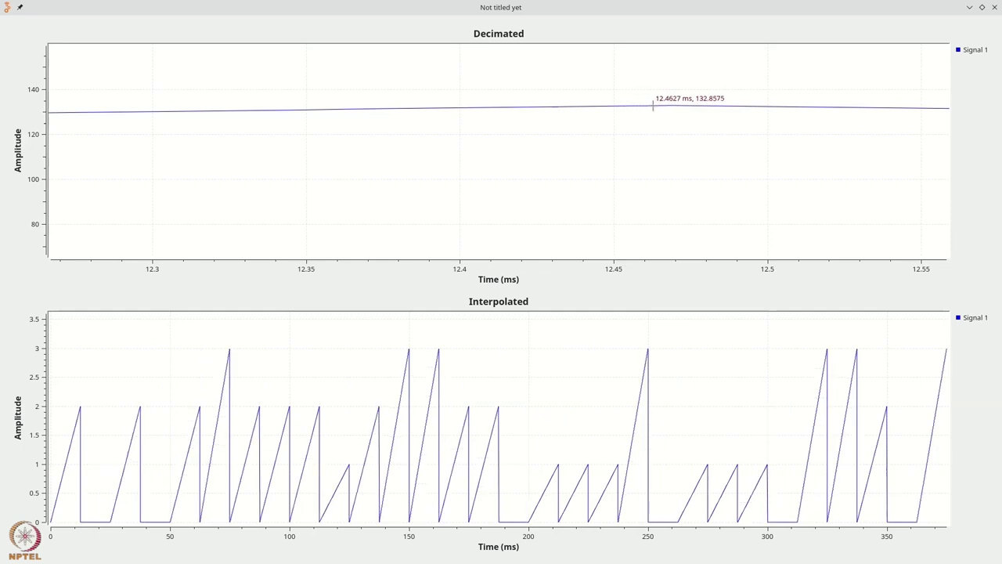
{"action": "left_click", "coordinate": [995, 7]}
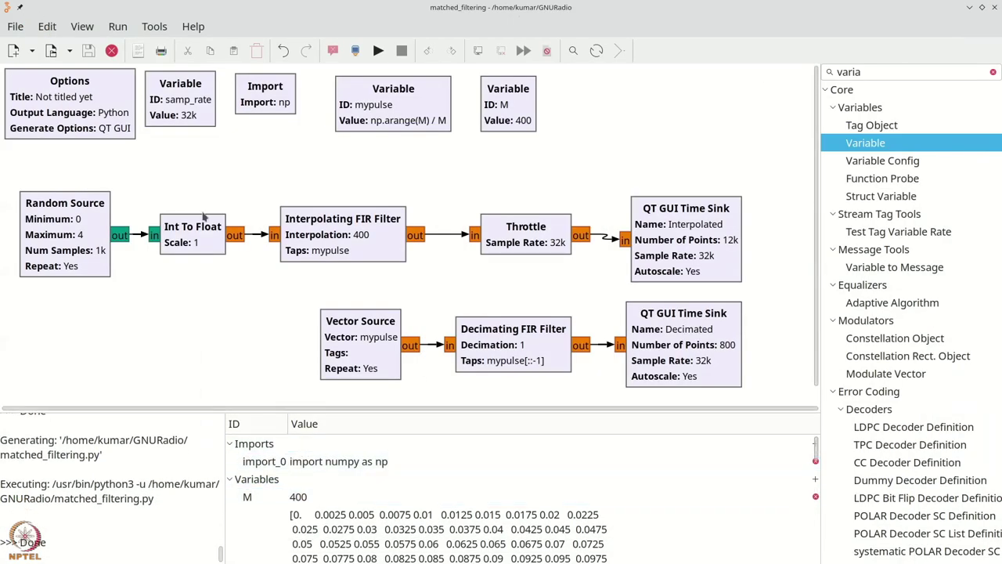
Normalize the Decimating FIR Filter's taps to mypulse[::-1] / np.sum(mypulse**2) and run the flowgraph to check the output
{"action": "double_click", "coordinate": [532, 345]}
{"action": "key", "text": "BackSpace"}
{"action": "type", "text": "]"}
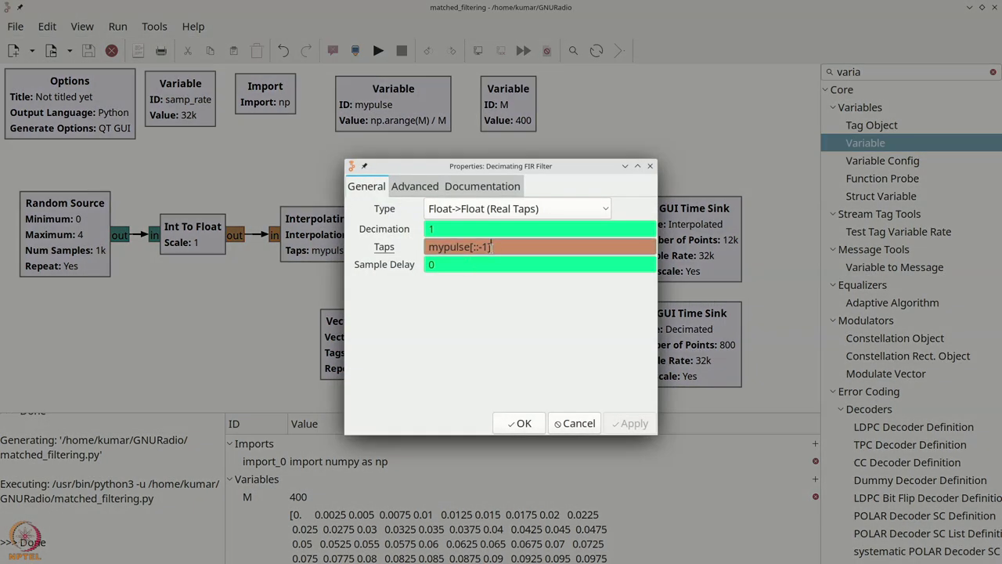
{"action": "type", "text": " /"}
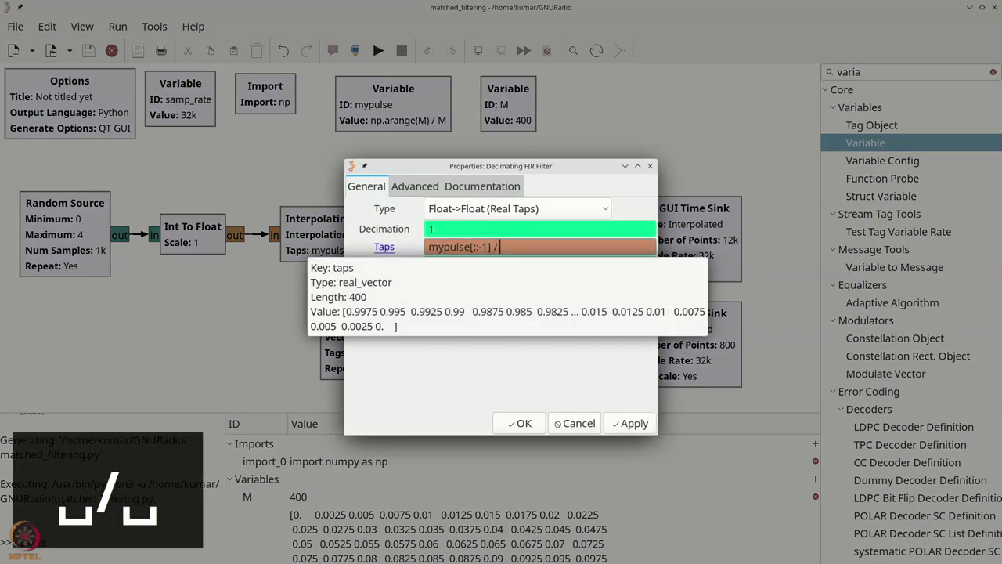
{"action": "type", "text": " np.sum("}
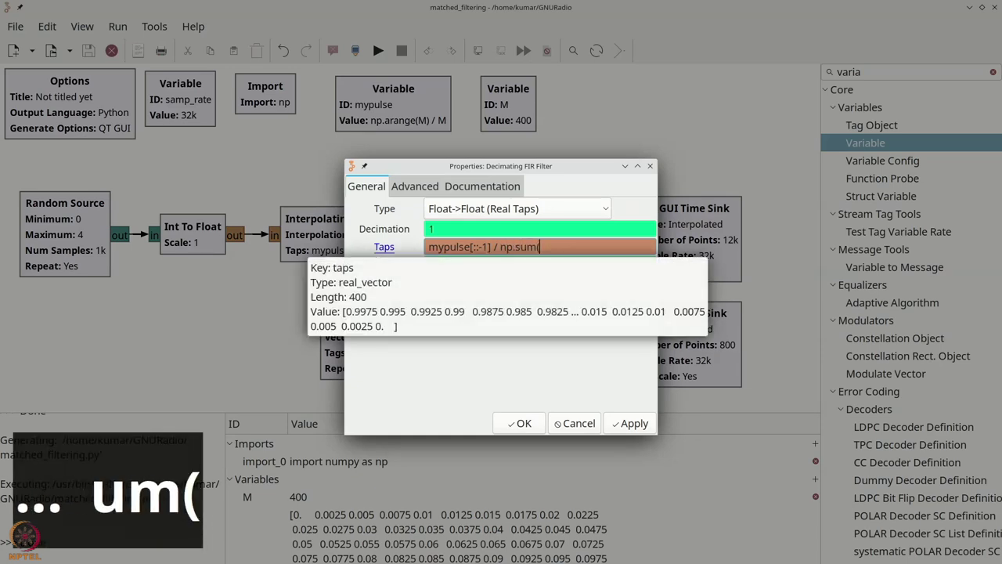
{"action": "type", "text": "mypulse"}
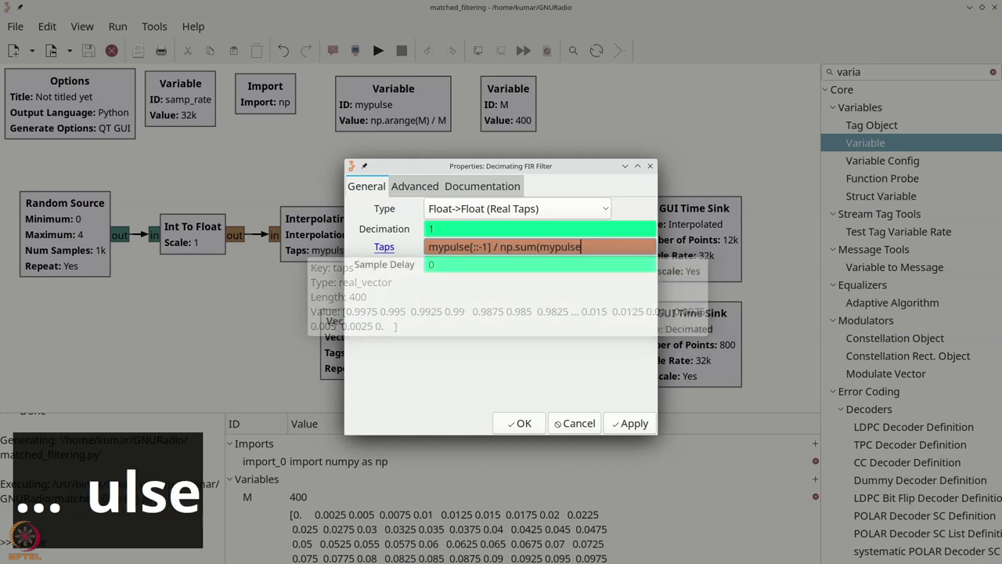
{"action": "type", "text": "**2)"}
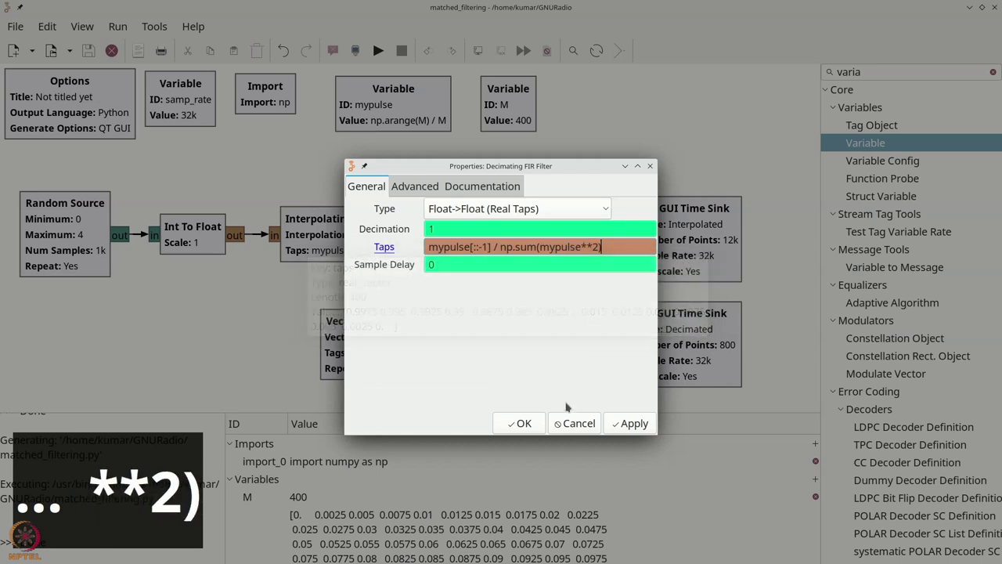
{"action": "left_click", "coordinate": [520, 423]}
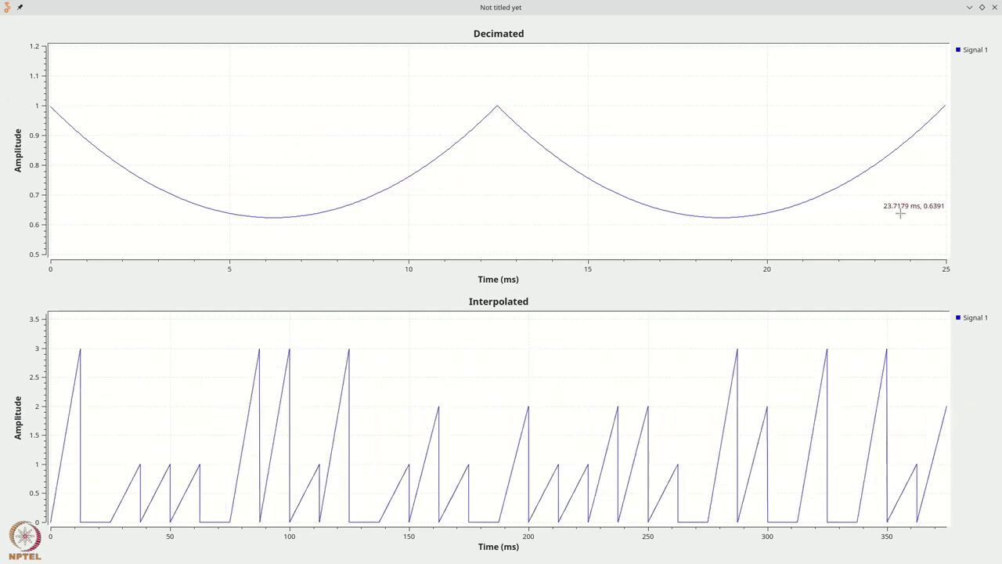
{"action": "left_click", "coordinate": [995, 7]}
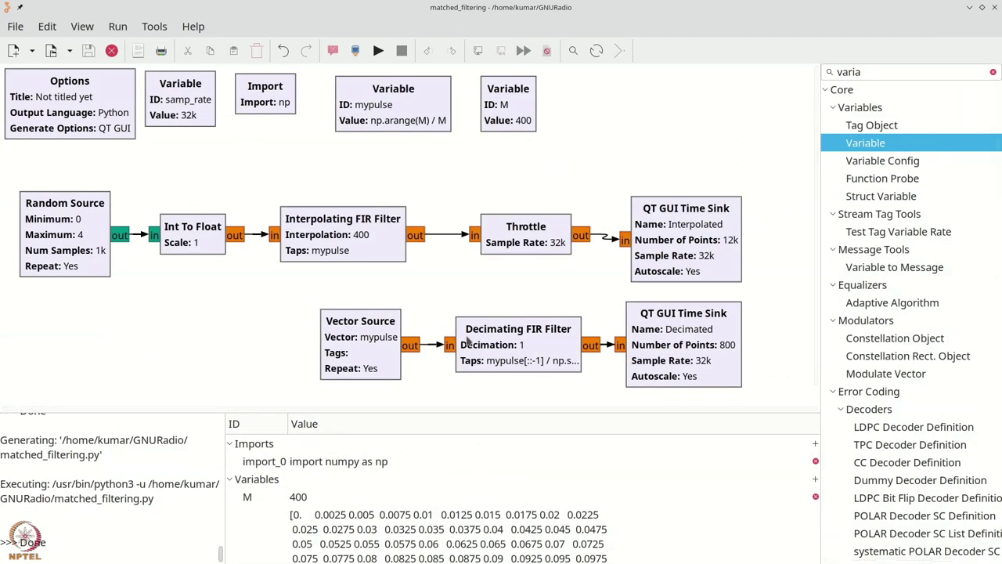
Set the Decimating FIR Filter's decimation to M and run the flowgraph
{"action": "left_click", "coordinate": [375, 350]}
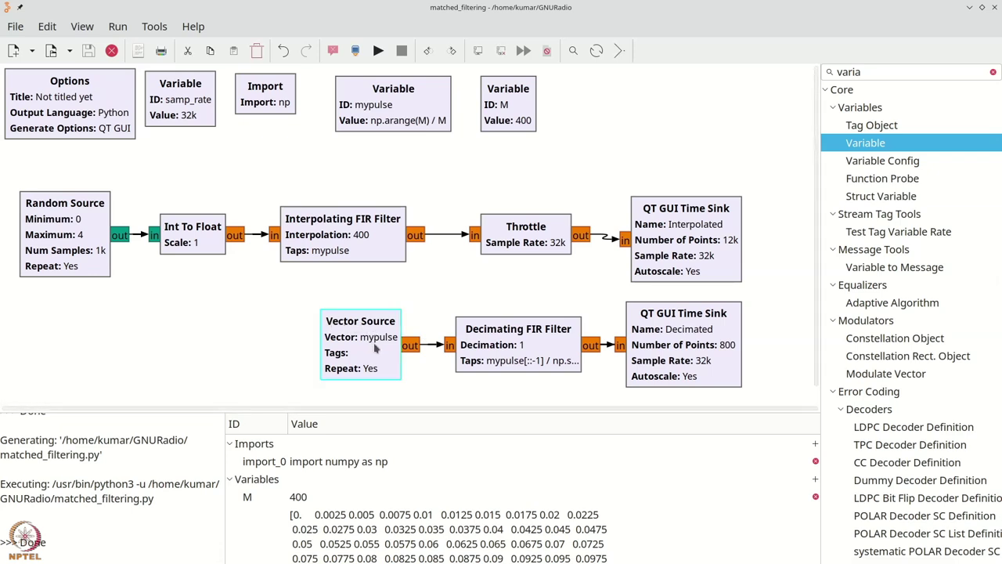
{"action": "double_click", "coordinate": [511, 350]}
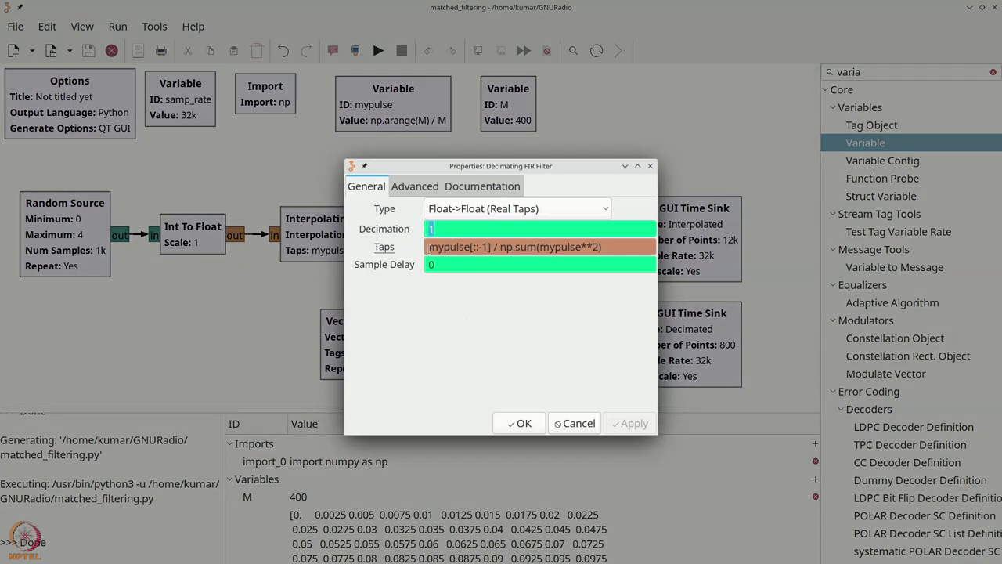
{"action": "type", "text": "M"}
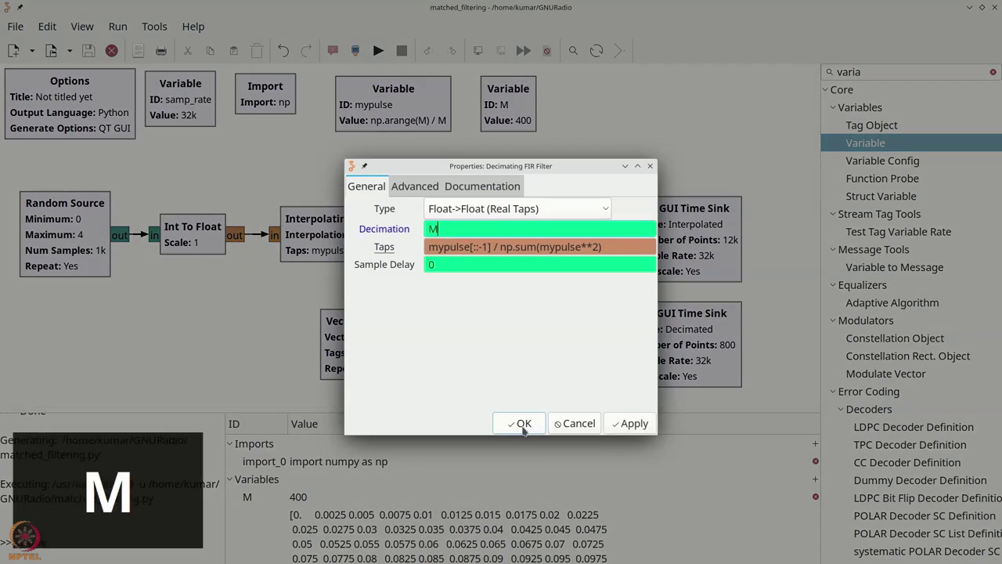
{"action": "left_click", "coordinate": [522, 423]}
{"action": "left_click", "coordinate": [379, 50]}
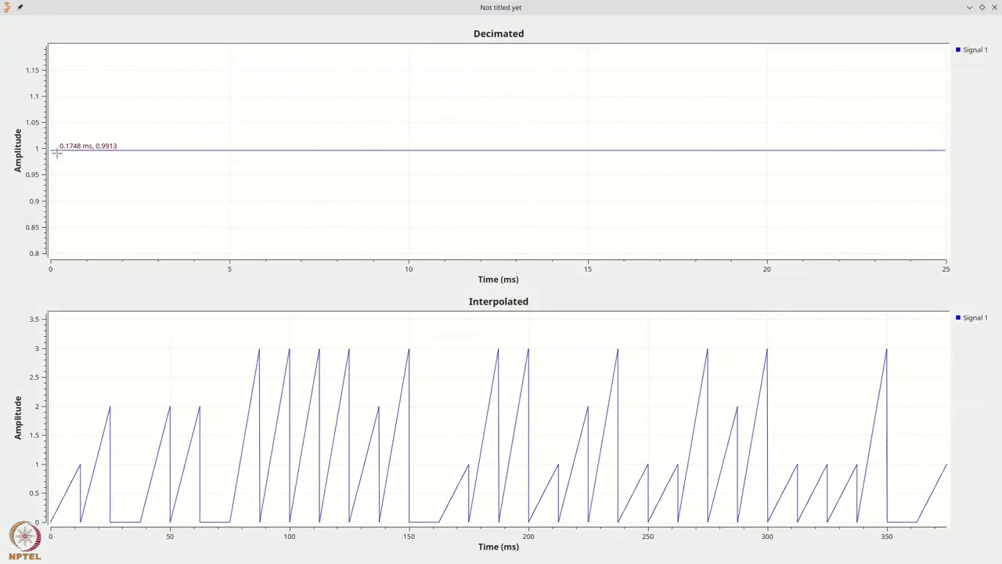
Zoom in repeatedly on the Decimated trace to examine the amplitude of the decimated output
{"action": "left_click_drag", "start_coordinate": [82, 127], "coordinate": [144, 181]}
{"action": "left_click_drag", "start_coordinate": [157, 128], "coordinate": [305, 212]}
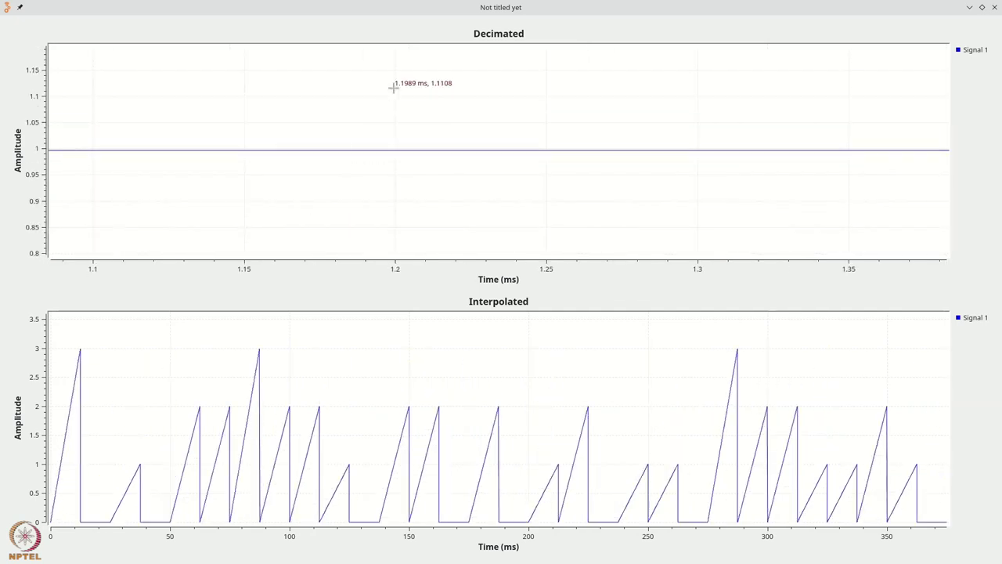
{"action": "left_click_drag", "start_coordinate": [507, 153], "coordinate": [613, 216]}
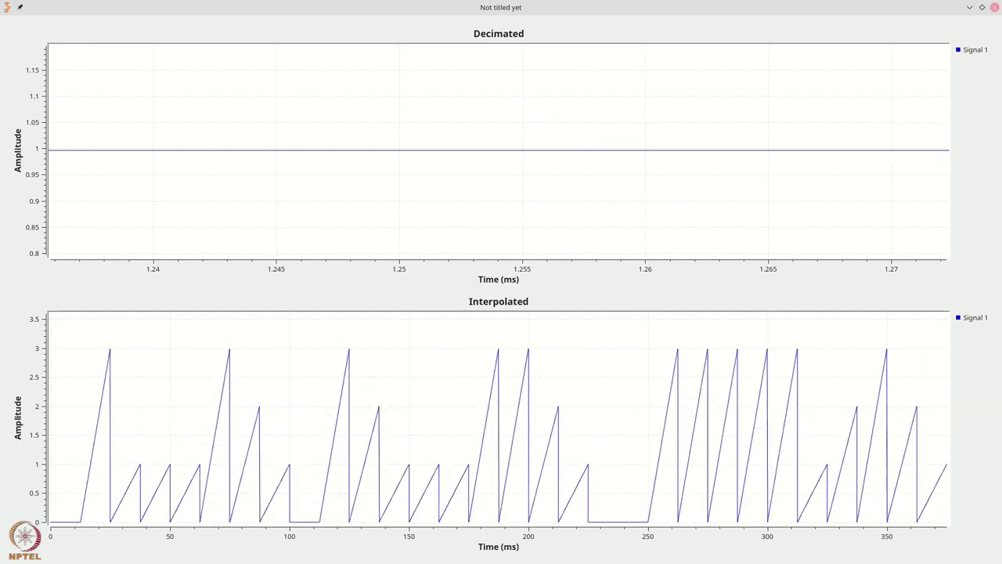
Set the Decimating FIR Filter's sample delay to 1 and run the flowgraph to examine the Decimated trace
{"action": "key", "text": "alt+F4"}
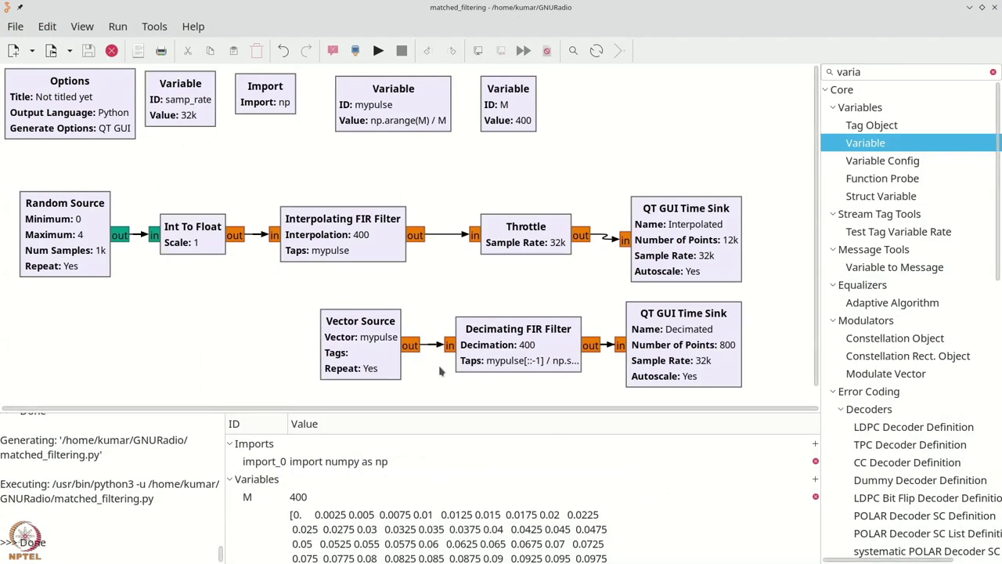
{"action": "double_click", "coordinate": [476, 354]}
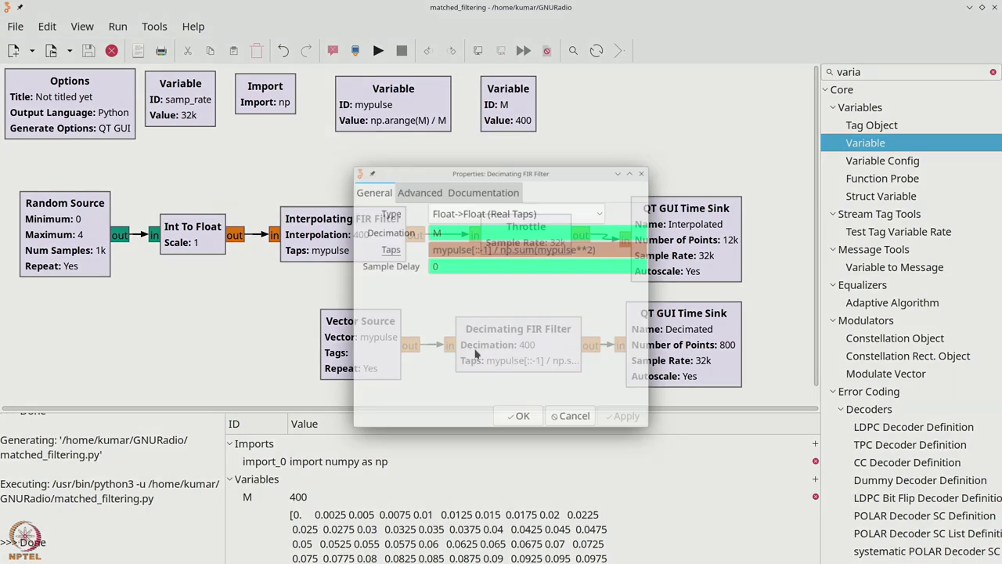
{"action": "key", "text": "BackSpace"}
{"action": "type", "text": "1"}
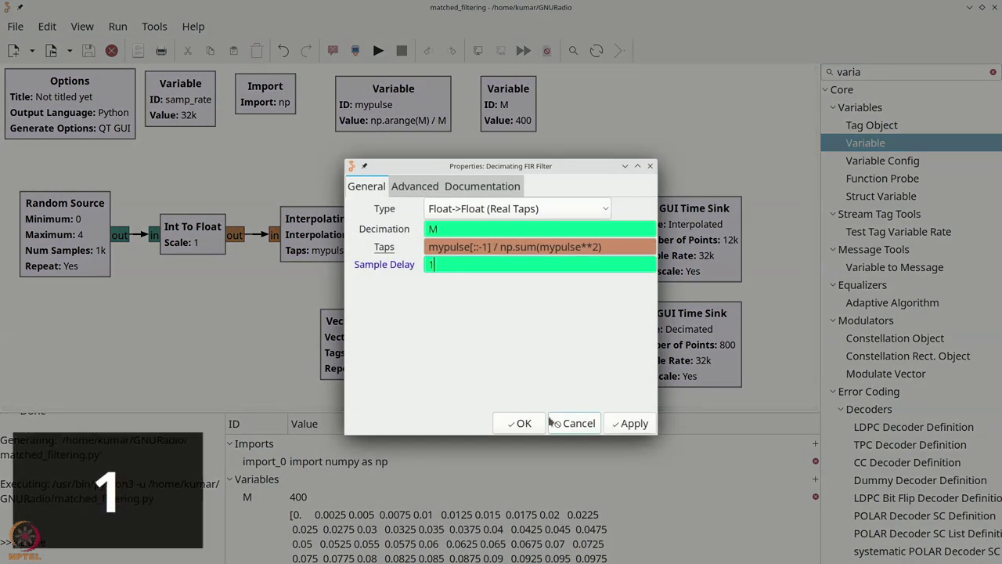
{"action": "left_click", "coordinate": [523, 423]}
{"action": "left_click", "coordinate": [378, 50]}
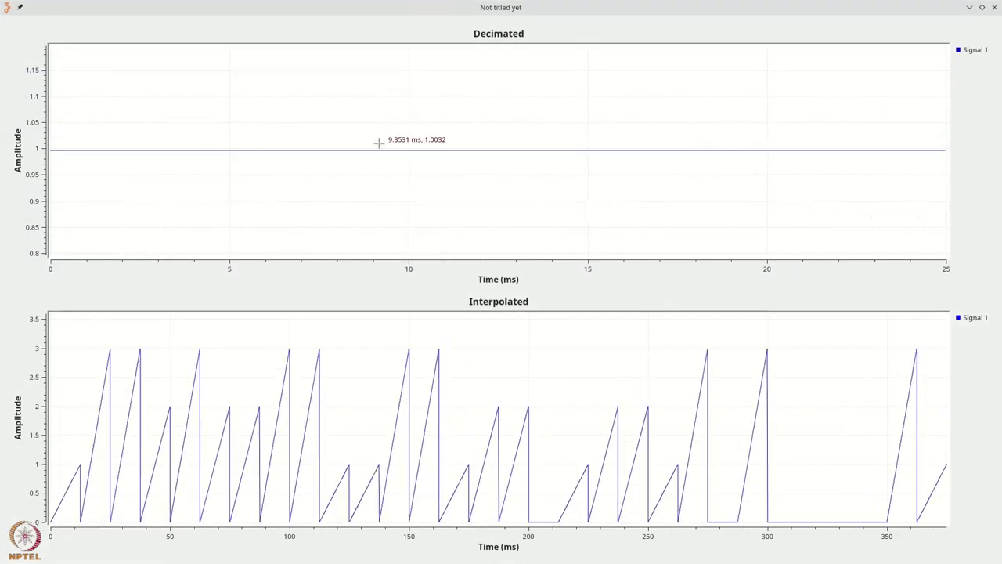
{"action": "left_click_drag", "start_coordinate": [376, 138], "coordinate": [414, 166]}
{"action": "left_click", "coordinate": [995, 7]}
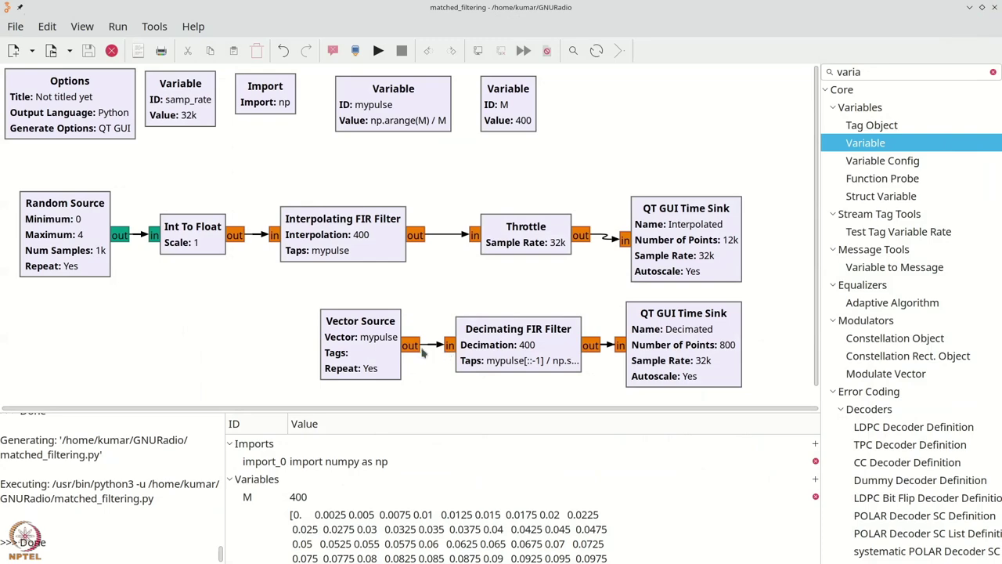
Restore the Decimating FIR Filter's sample delay to 0
{"action": "double_click", "coordinate": [492, 354]}
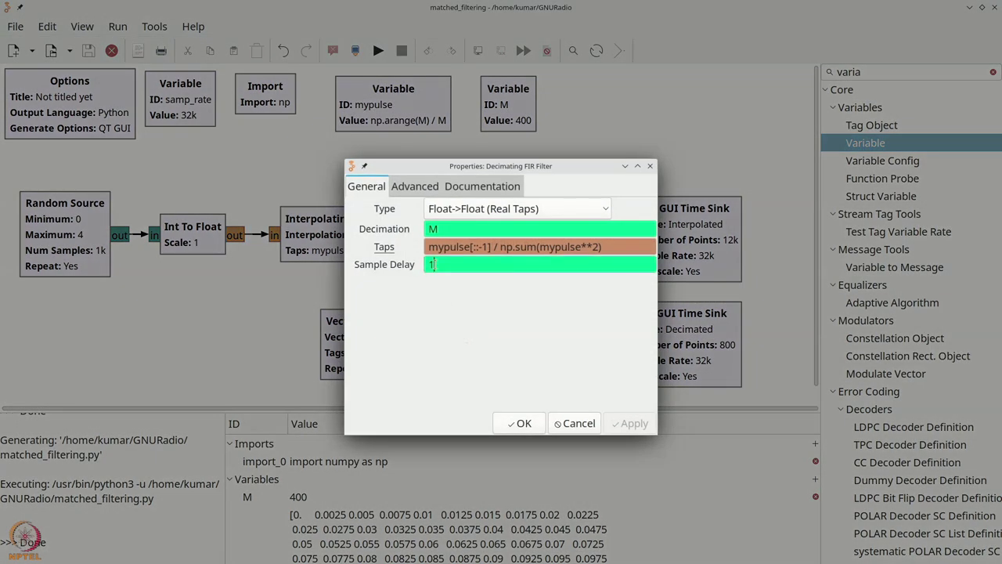
{"action": "type", "text": "0"}
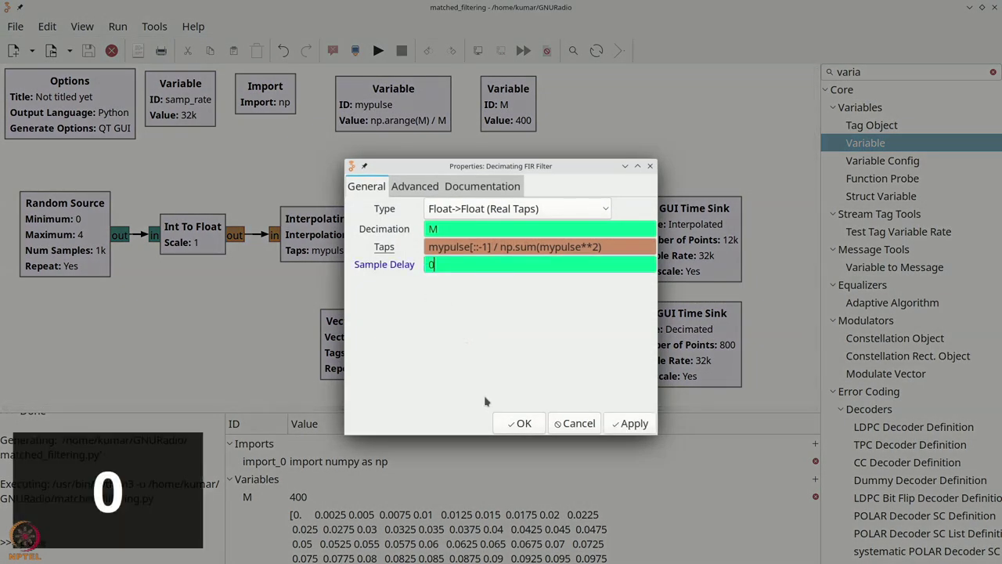
{"action": "left_click", "coordinate": [517, 423]}
Move the Vector Source away from the Decimating FIR Filter and add a Delay block between them
{"action": "left_click", "coordinate": [329, 353]}
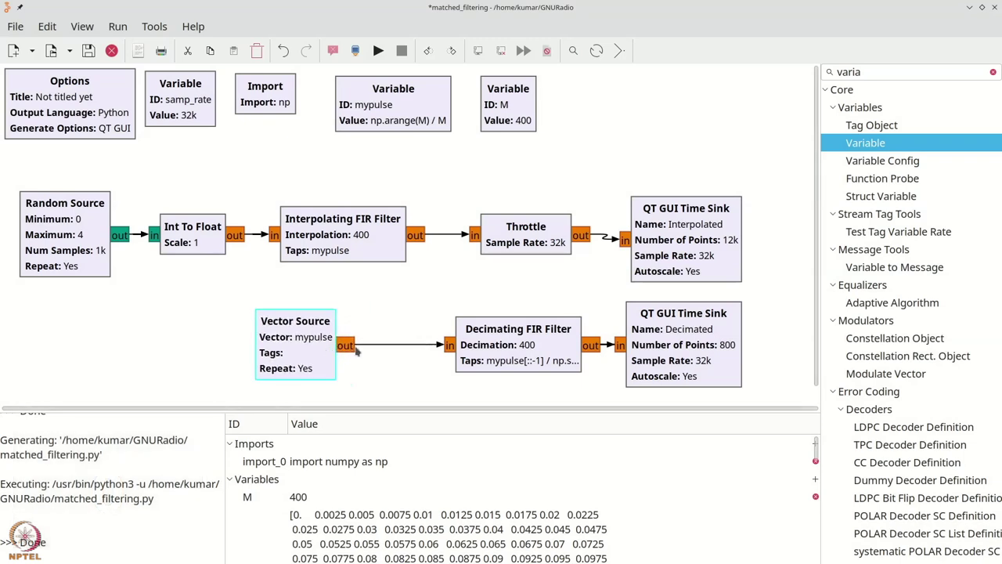
{"action": "key", "text": "ctrl+f"}
{"action": "type", "text": "delay"}
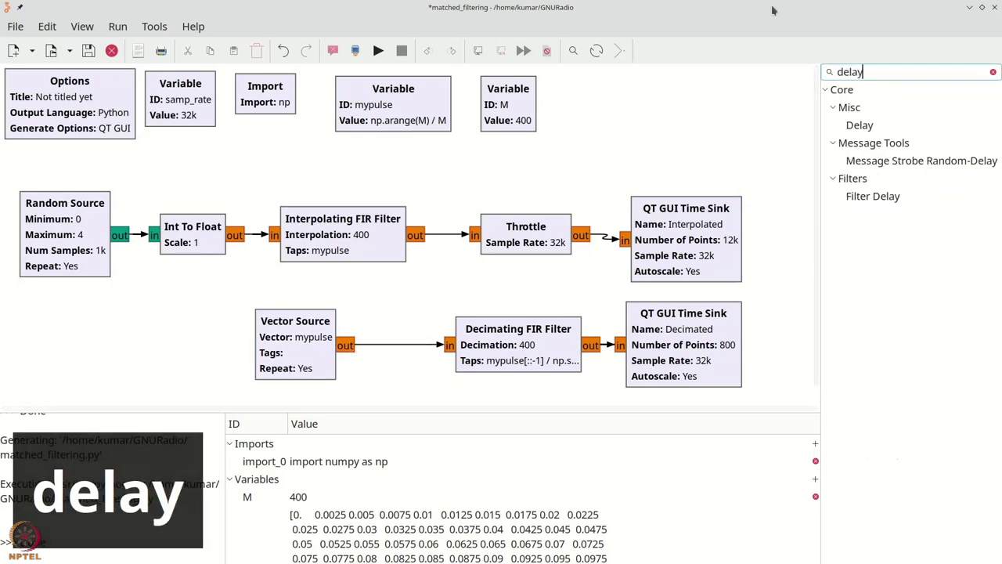
{"action": "left_click_drag", "start_coordinate": [860, 125], "coordinate": [423, 337]}
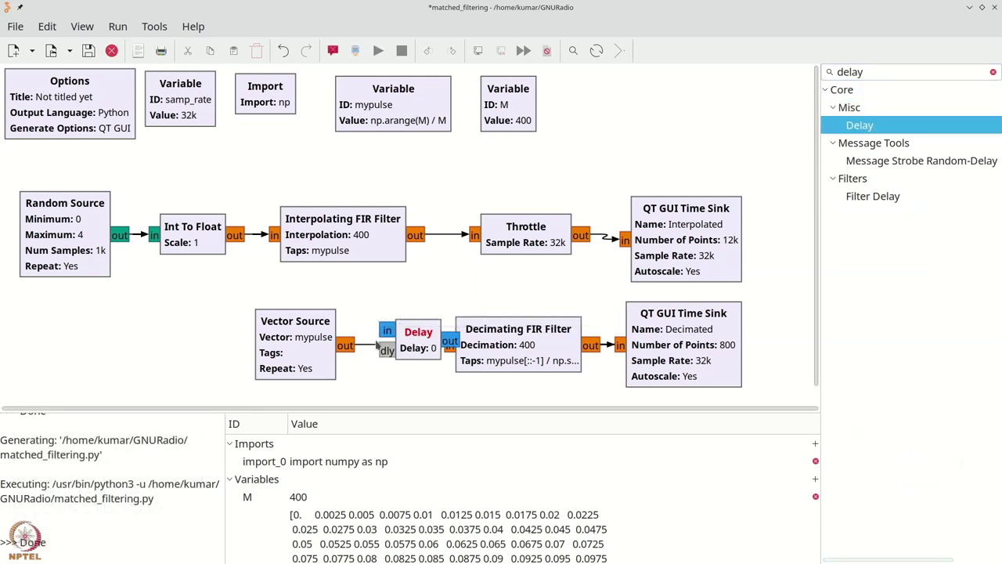
Delete the direct connection from the Vector Source to the Decimating FIR Filter and space the blocks around the Delay block
{"action": "key", "text": "Delete"}
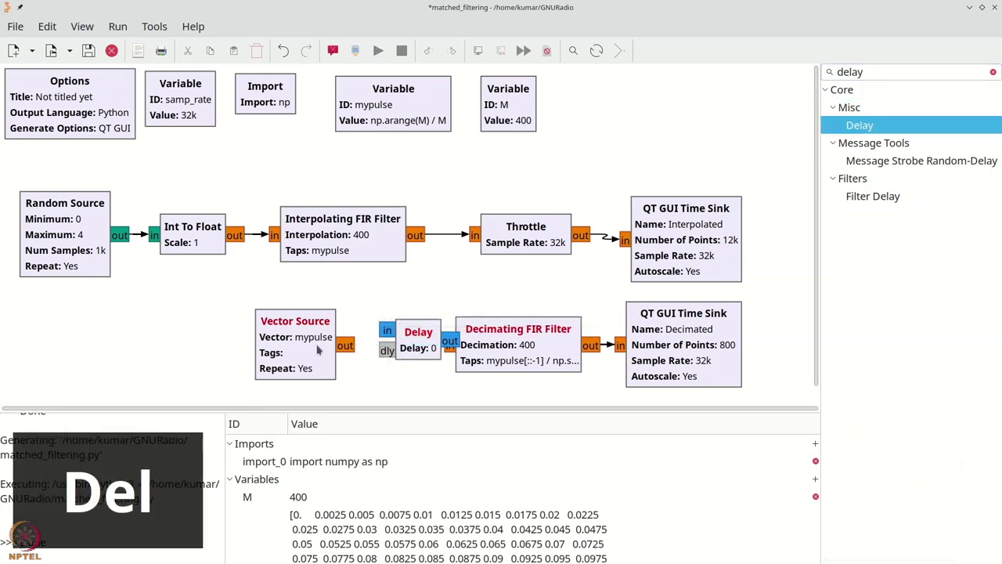
{"action": "left_click_drag", "start_coordinate": [297, 344], "coordinate": [238, 344]}
{"action": "left_click", "coordinate": [388, 353]}
{"action": "left_click_drag", "start_coordinate": [388, 353], "coordinate": [370, 361]}
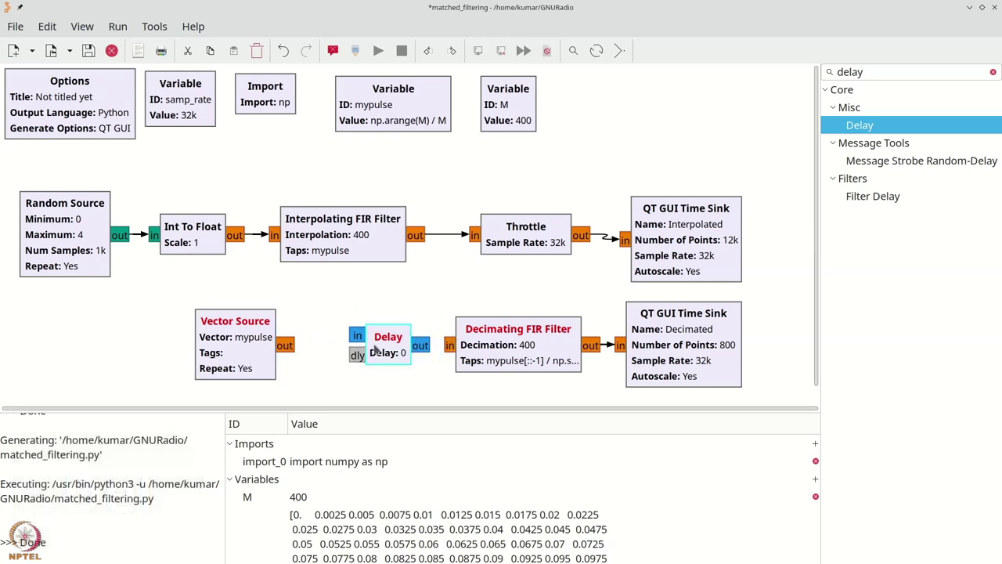
Set the Delay block's type to float and its delay to delay, and connect it between the Vector Source and Decimating FIR Filter
{"action": "double_click", "coordinate": [375, 350]}
{"action": "left_click", "coordinate": [452, 209]}
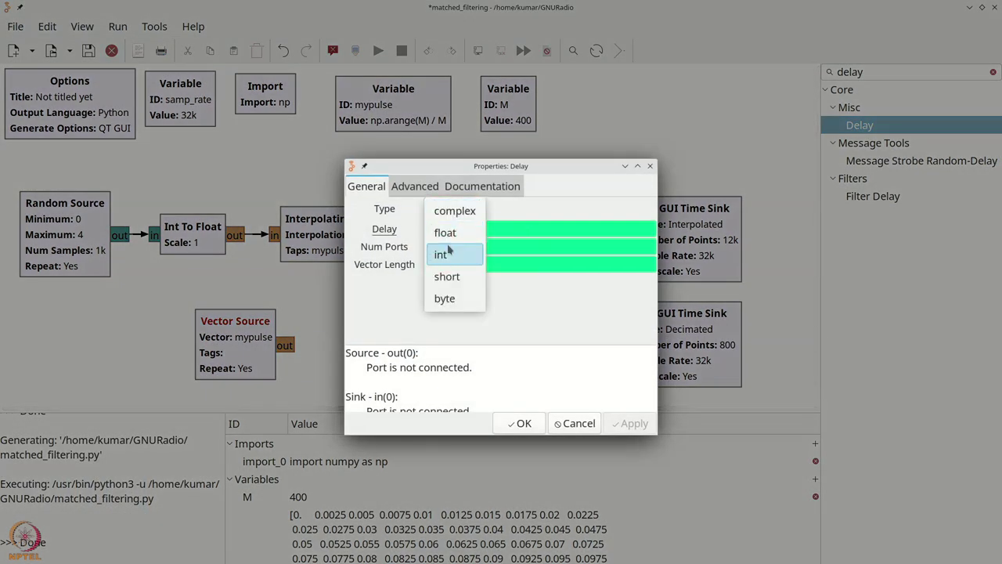
{"action": "left_click", "coordinate": [452, 251]}
{"action": "left_click", "coordinate": [454, 213]}
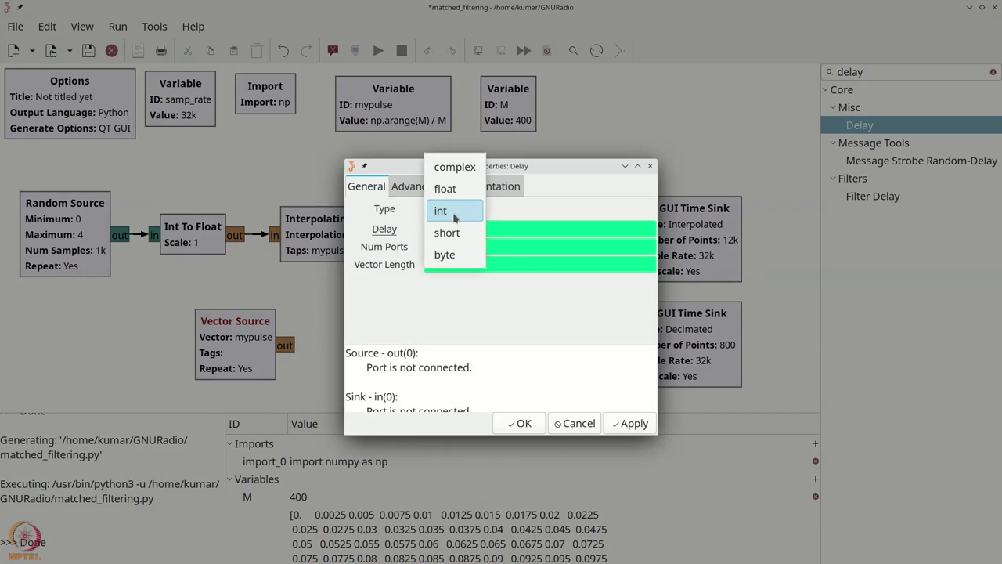
{"action": "left_click", "coordinate": [446, 189]}
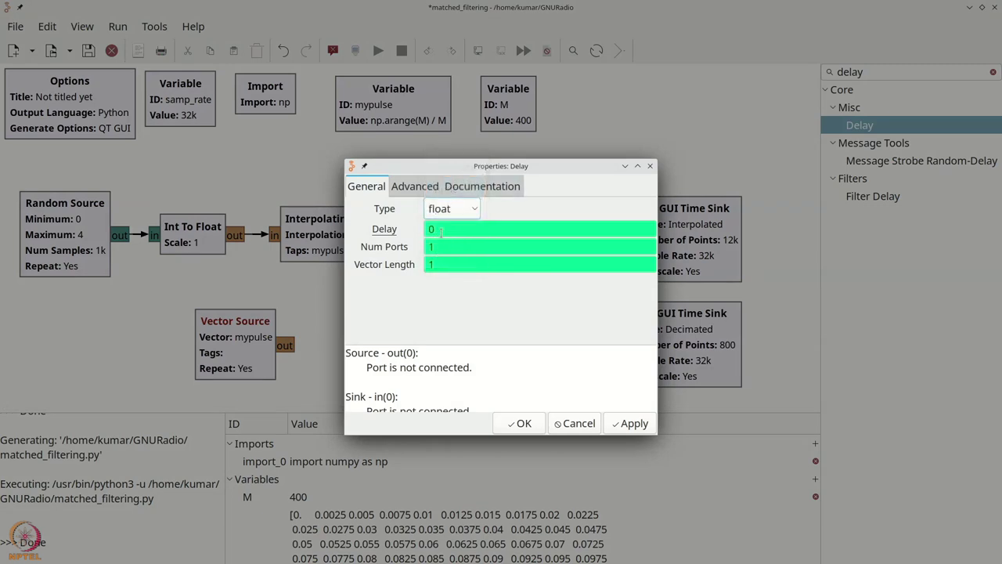
{"action": "type", "text": "delay"}
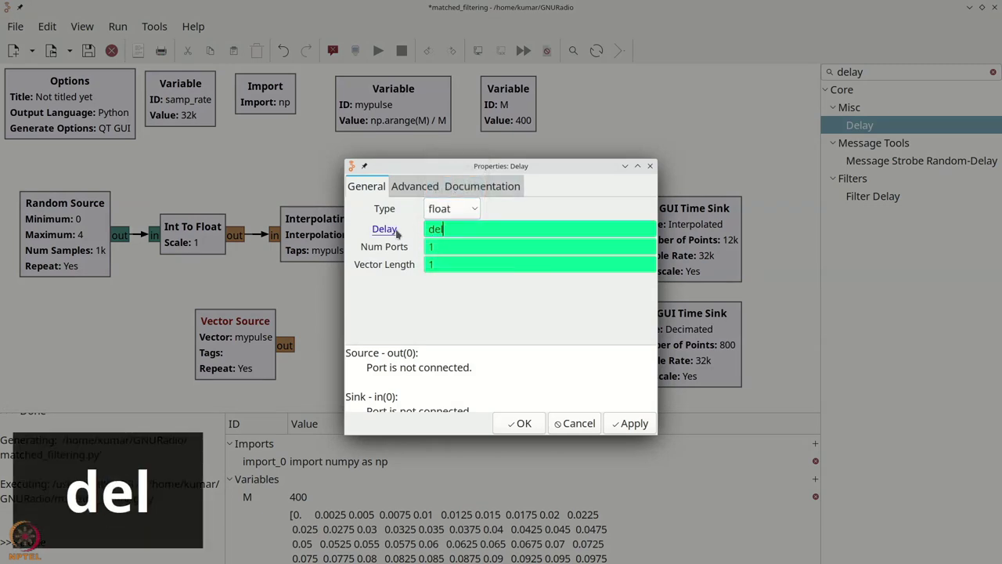
{"action": "left_click", "coordinate": [531, 420]}
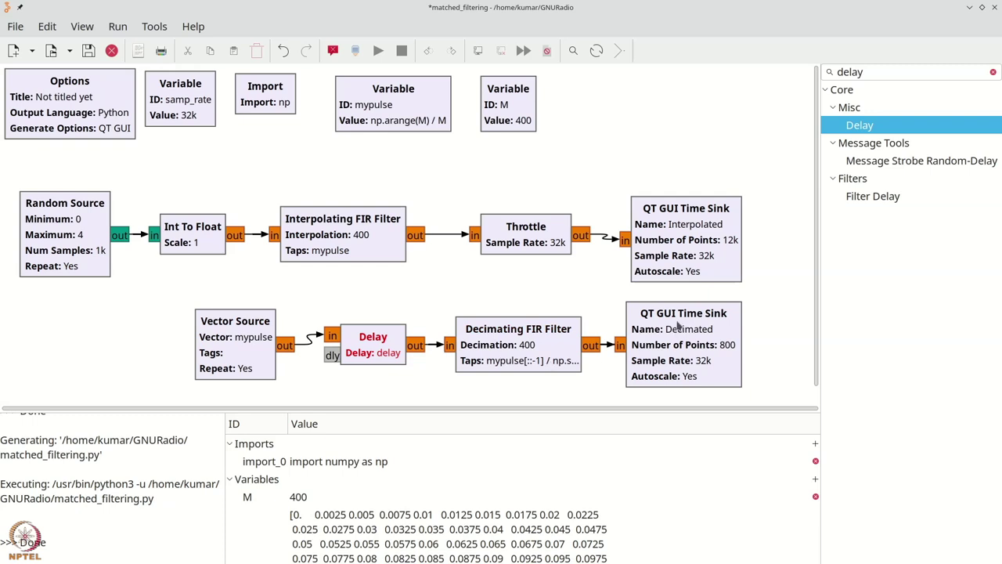
Add a QT GUI Range block beside the M variable and set its ID to delay
{"action": "key", "text": "ctrl+f"}
{"action": "type", "text": "range"}
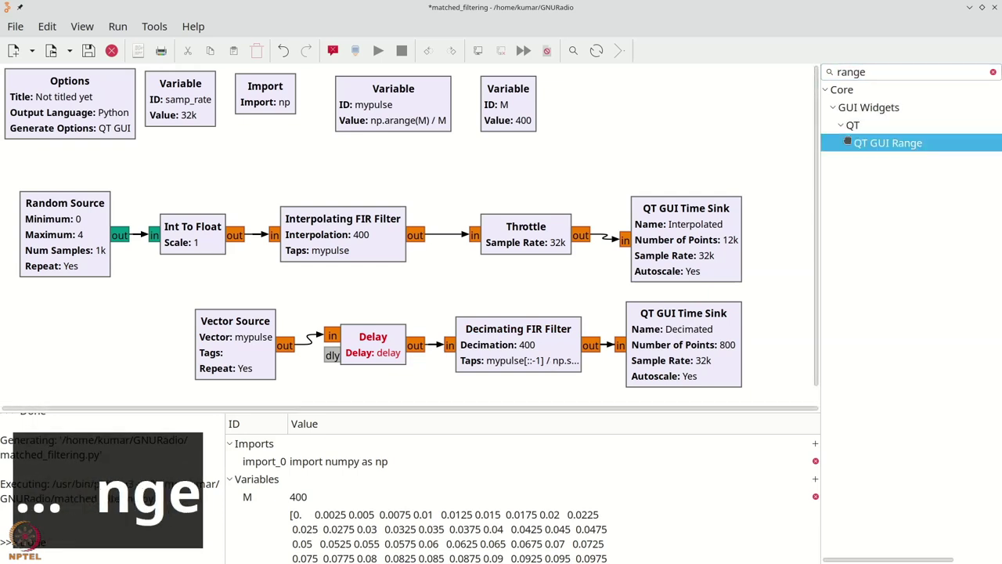
{"action": "left_click_drag", "start_coordinate": [848, 142], "coordinate": [573, 94]}
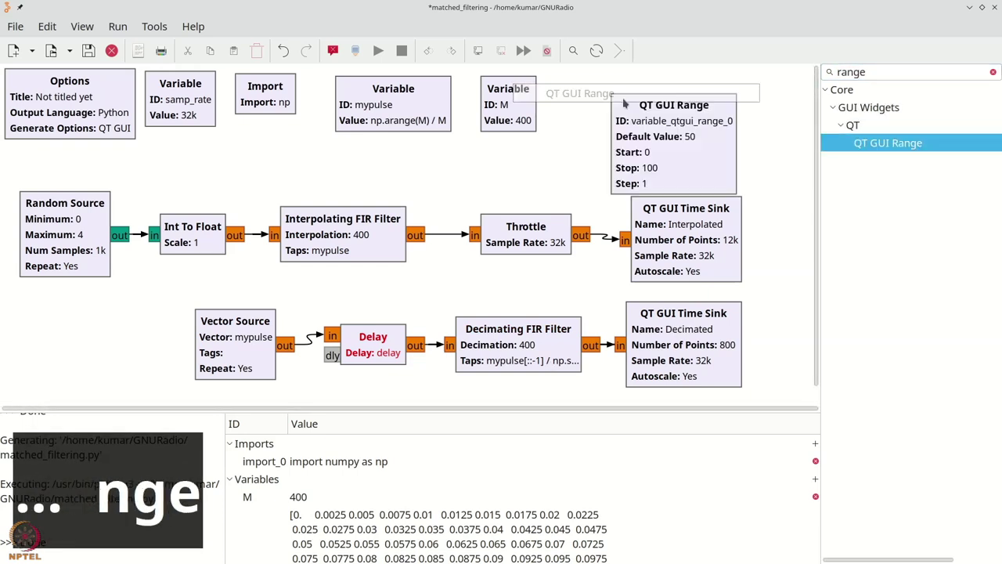
{"action": "double_click", "coordinate": [574, 94]}
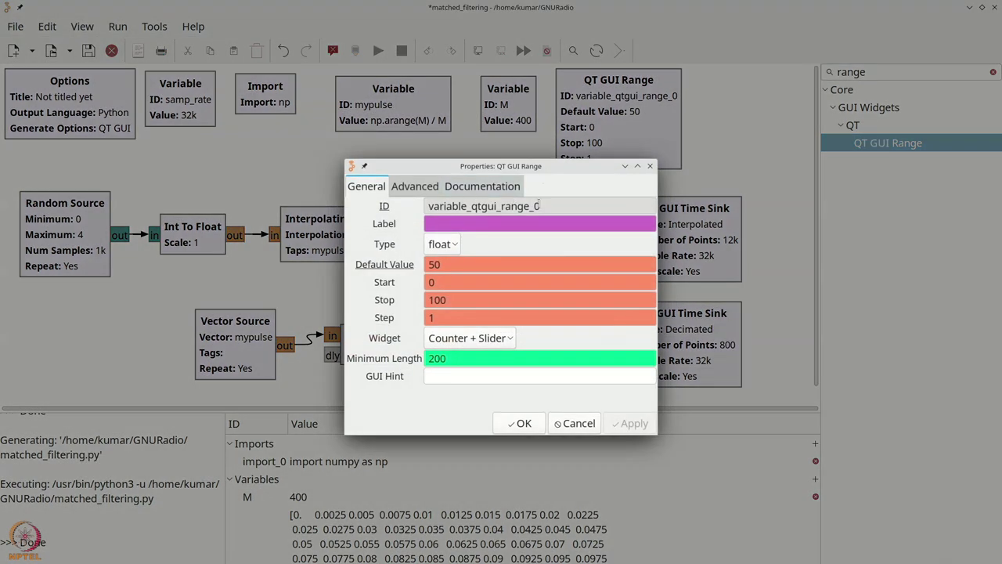
{"action": "key", "text": "ctrl+a"}
{"action": "type", "text": "delay"}
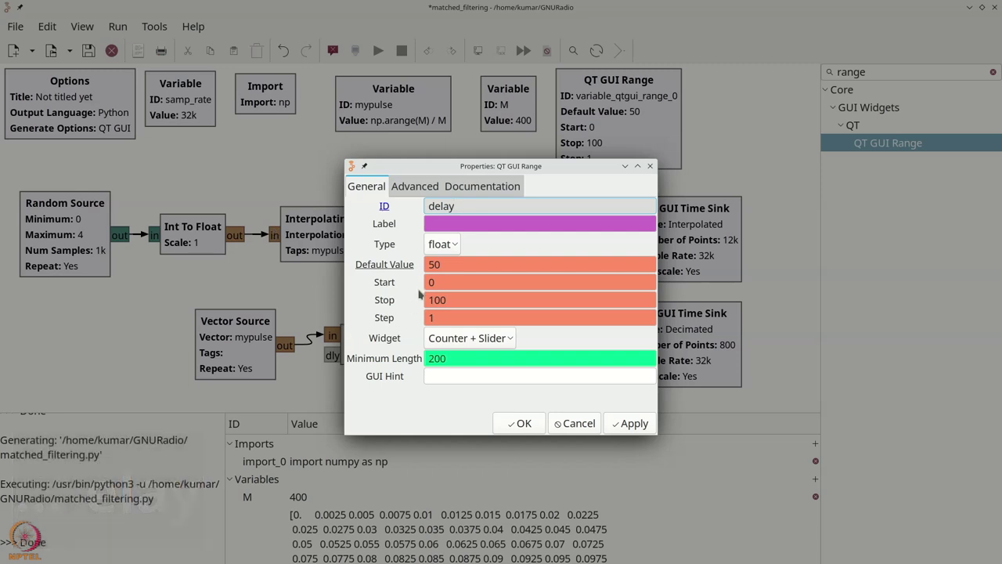
Set the delay range's default value to 0 and its stop value to M
{"action": "type", "text": "1"}
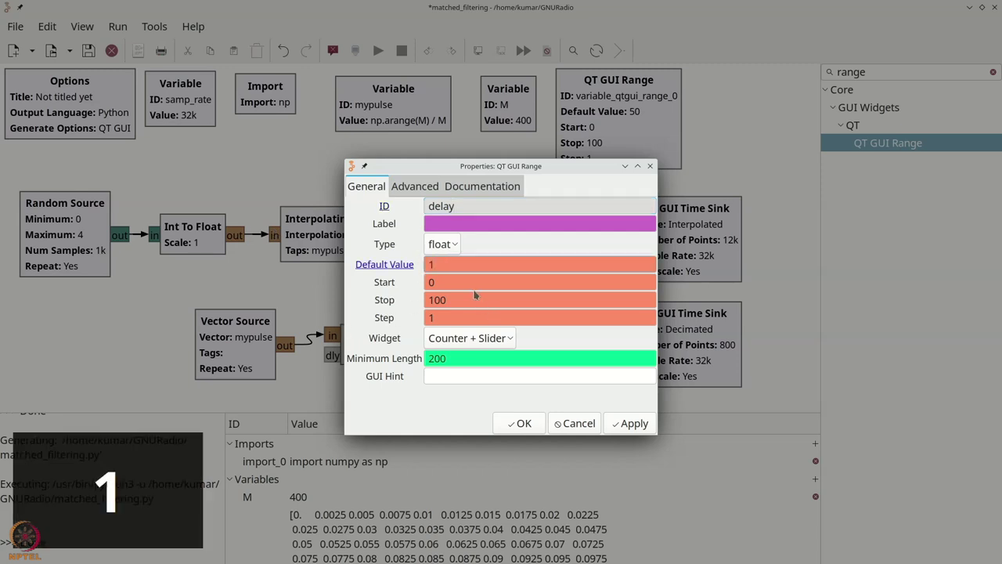
{"action": "key", "text": "BackSpace"}
{"action": "type", "text": "0"}
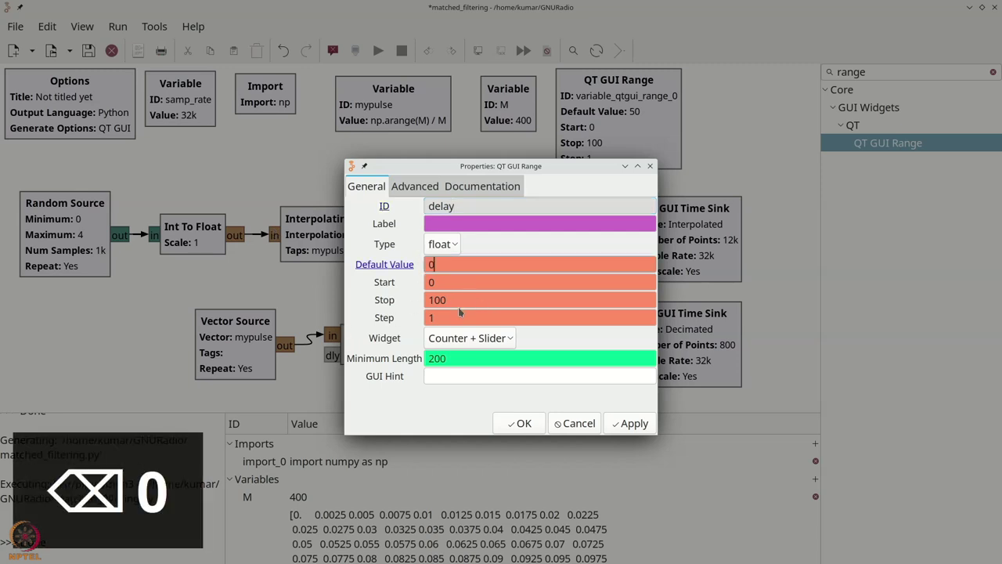
{"action": "double_click", "coordinate": [459, 307]}
{"action": "type", "text": "M"}
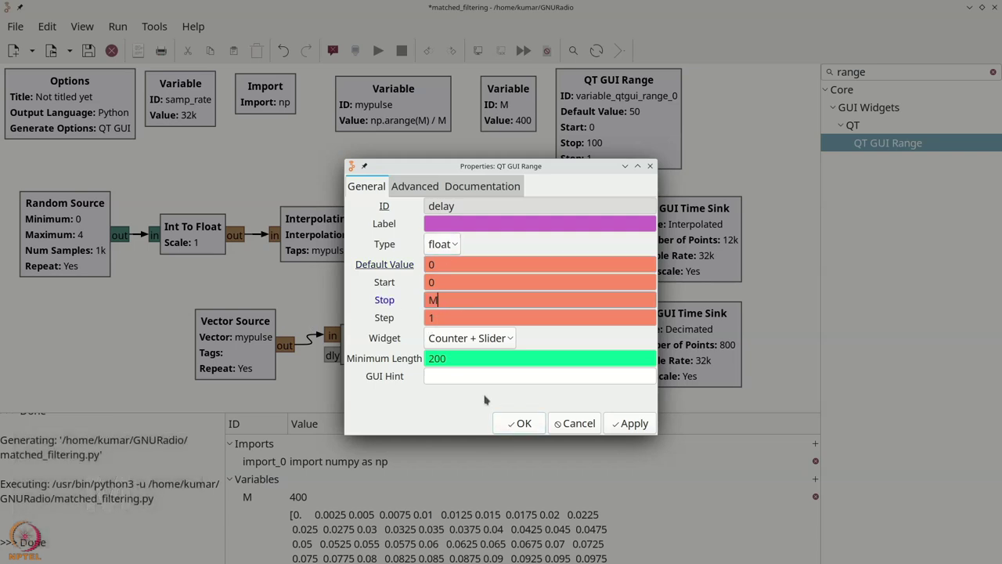
{"action": "left_click", "coordinate": [507, 423]}
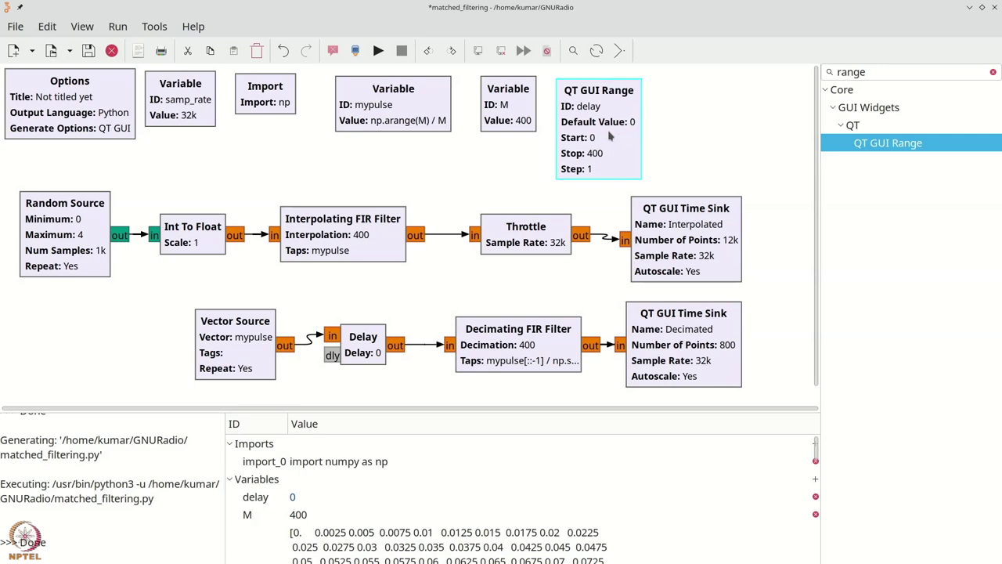
Change the delay range's type to int and run the flowgraph
{"action": "double_click", "coordinate": [610, 137]}
{"action": "left_click", "coordinate": [443, 245]}
{"action": "left_click", "coordinate": [446, 271]}
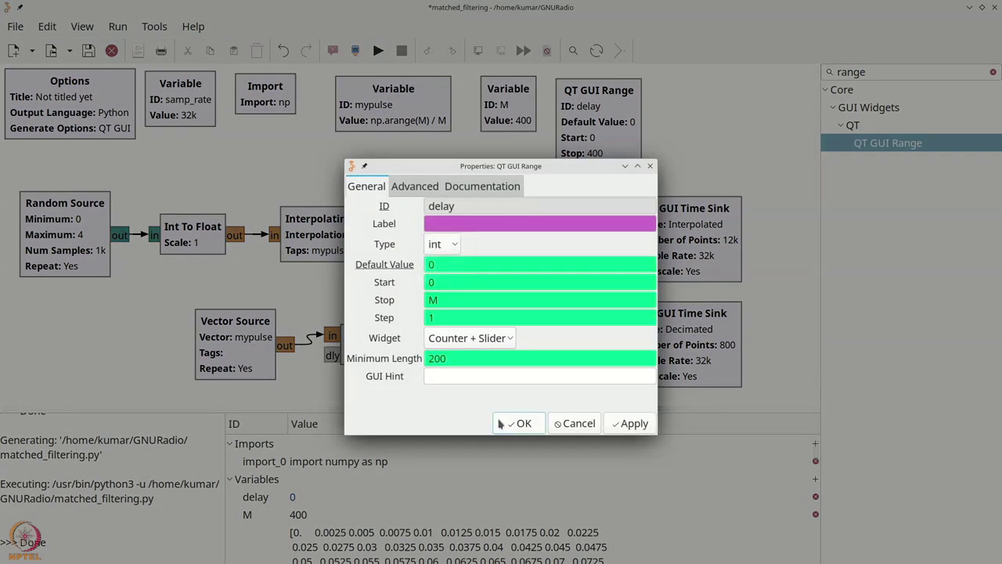
{"action": "left_click", "coordinate": [501, 424]}
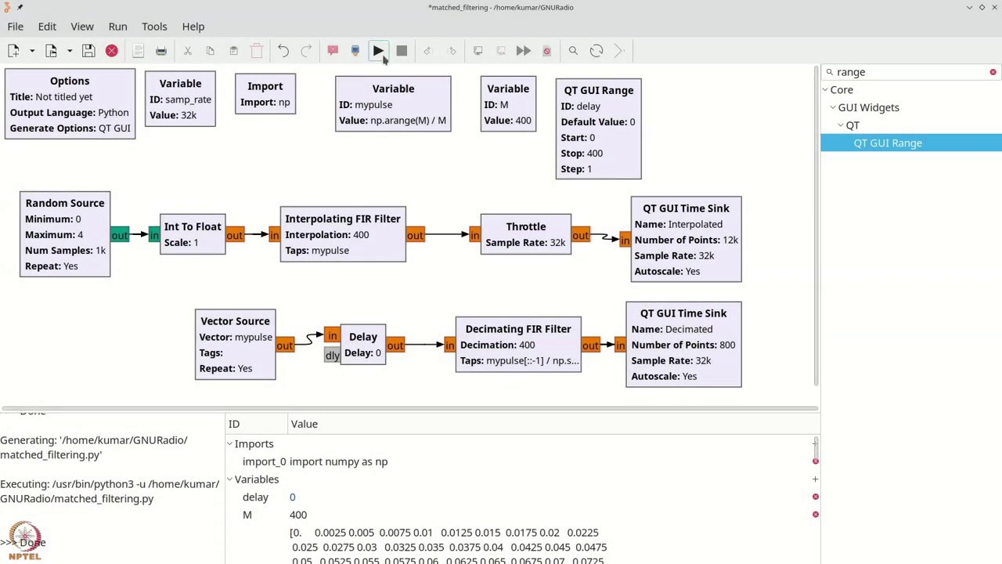
{"action": "left_click", "coordinate": [380, 52]}
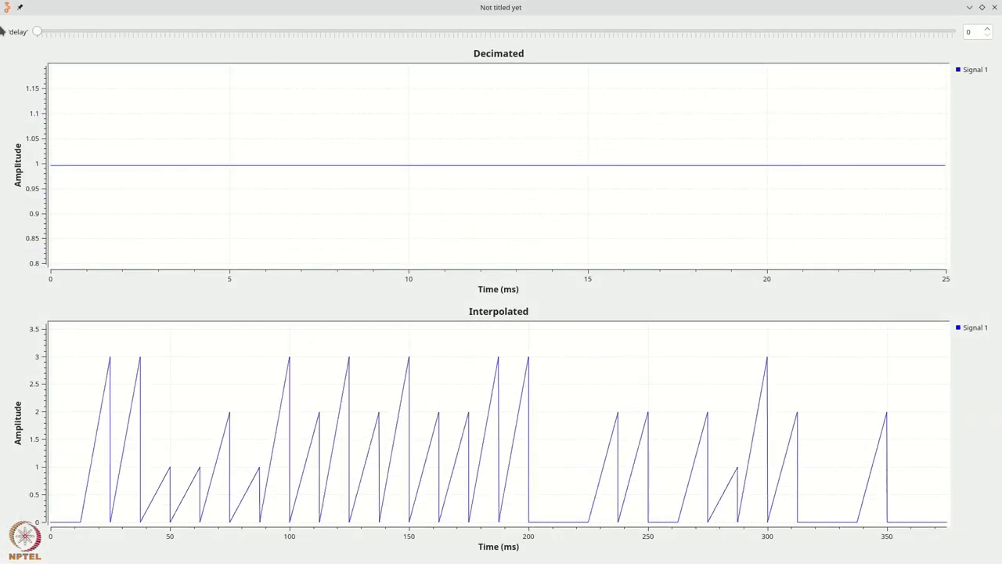
Compare the Decimated trace's amplitude at delays of 1 and 0, then close the plots
{"action": "mouse_move", "coordinate": [36, 33]}
{"action": "left_mouse_down"}
{"action": "mouse_move", "coordinate": [351, 47]}
{"action": "mouse_move", "coordinate": [545, 69]}
{"action": "mouse_move", "coordinate": [961, 43]}
{"action": "mouse_move", "coordinate": [35, 39]}
{"action": "left_mouse_up"}
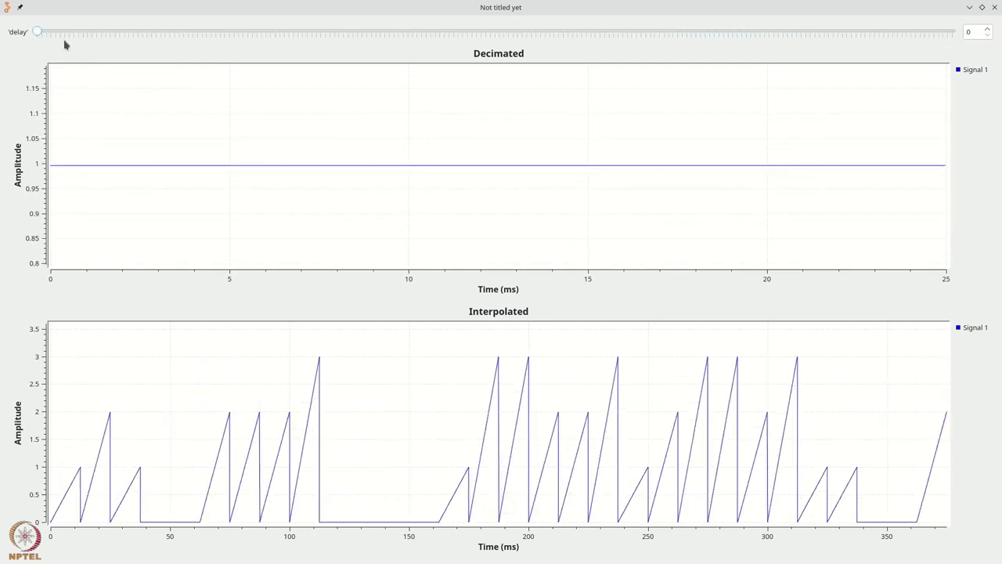
{"action": "left_click", "coordinate": [987, 30]}
{"action": "left_click", "coordinate": [987, 35]}
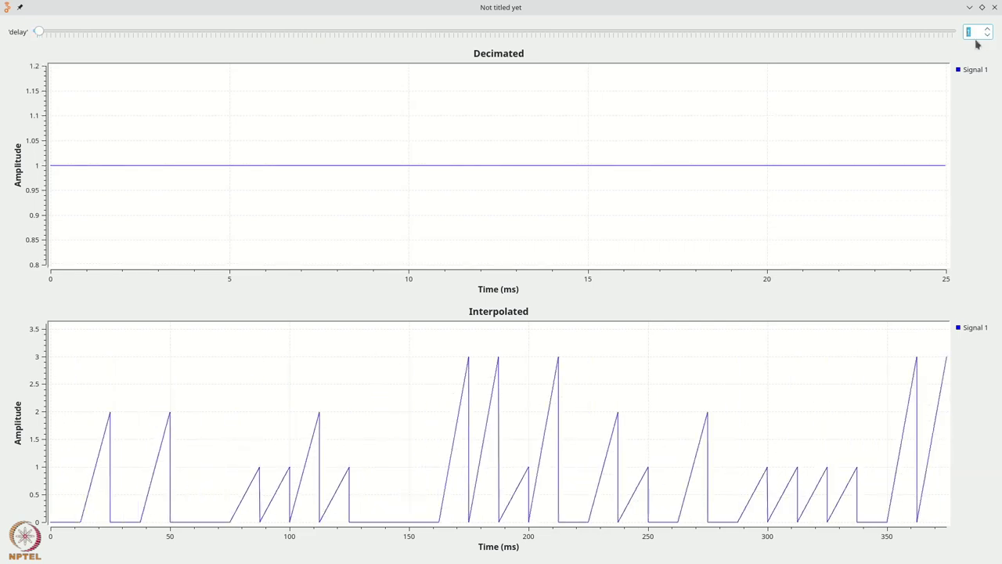
{"action": "left_click_drag", "start_coordinate": [186, 156], "coordinate": [287, 196]}
{"action": "left_click_drag", "start_coordinate": [332, 127], "coordinate": [384, 165]}
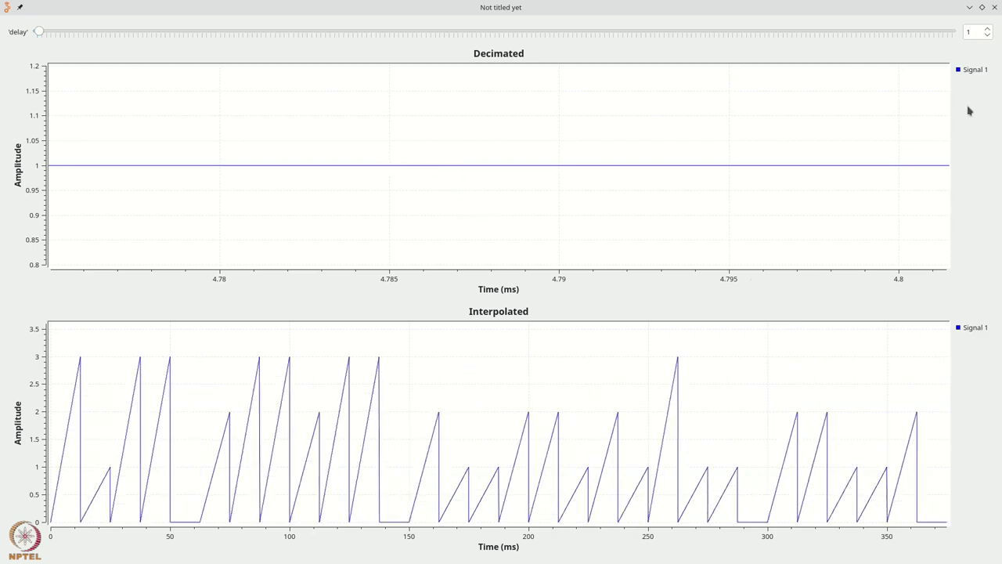
{"action": "left_click", "coordinate": [987, 36]}
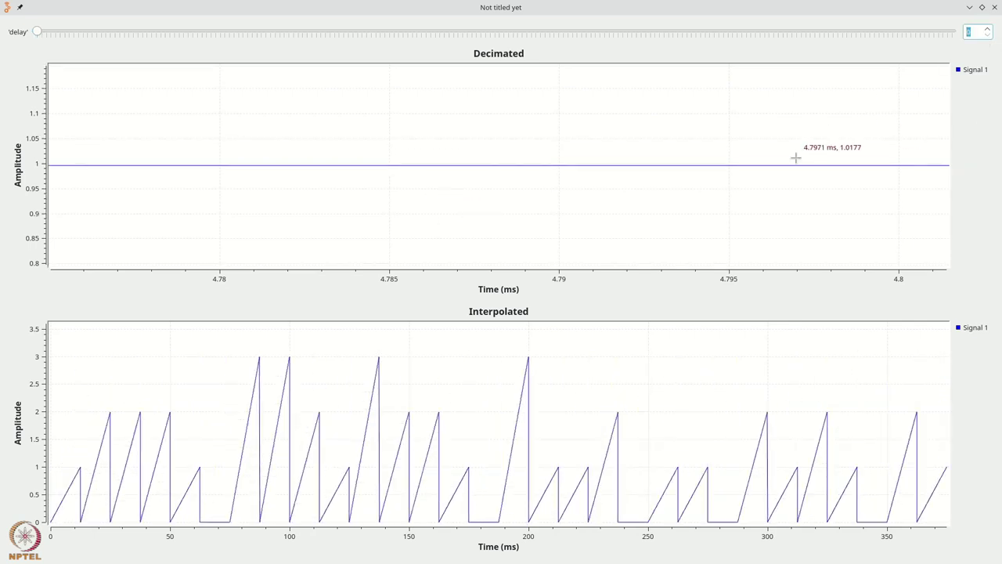
{"action": "left_click", "coordinate": [994, 7]}
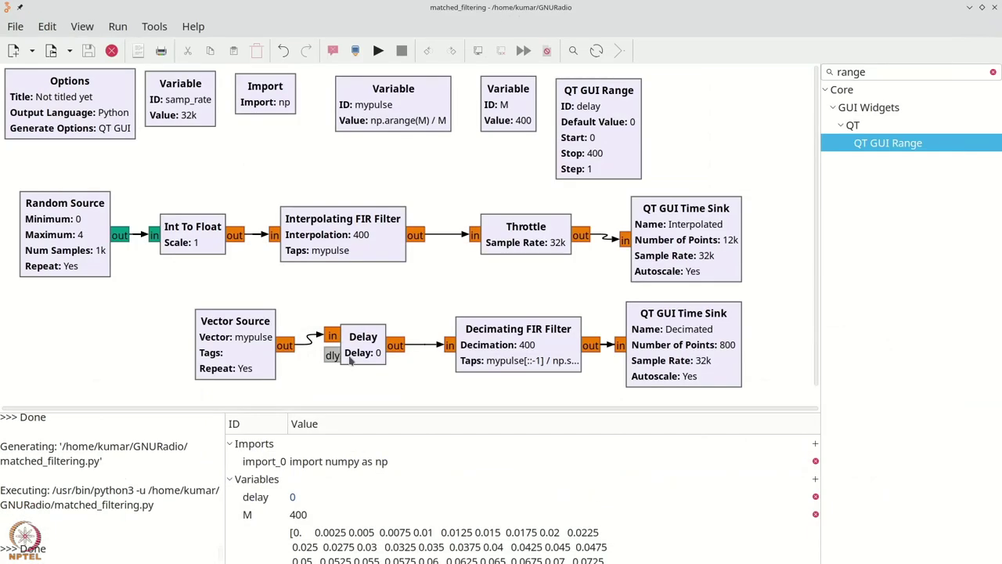
Line up the Vector Source with the Delay block's input and set the Decimating FIR Filter's decimation to 1
{"action": "left_click_drag", "start_coordinate": [227, 366], "coordinate": [229, 354]}
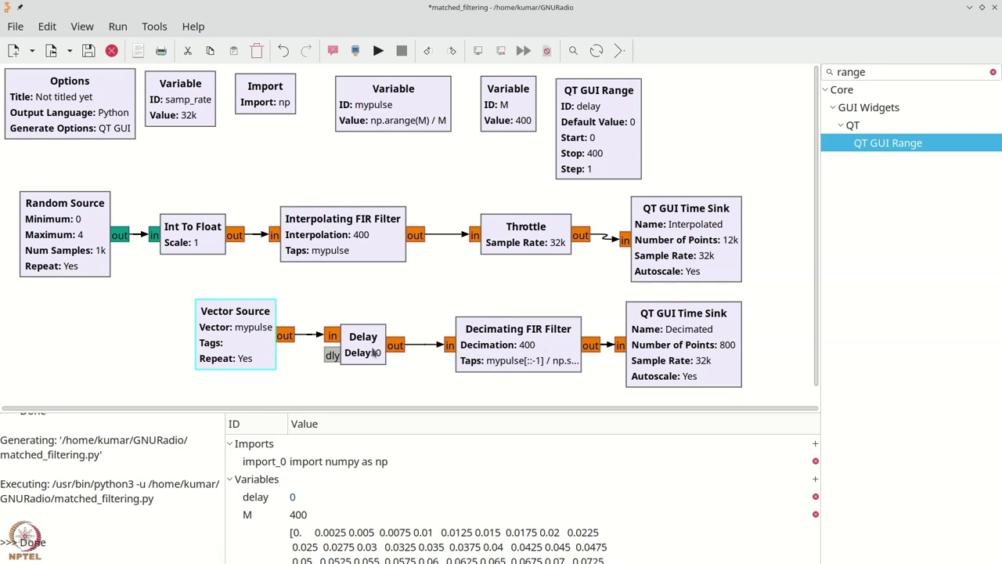
{"action": "double_click", "coordinate": [547, 345]}
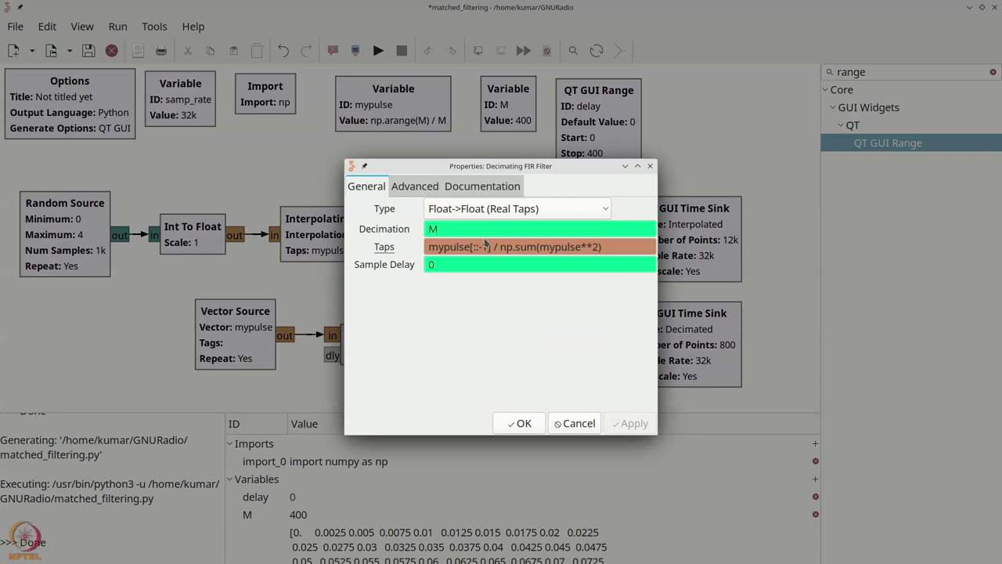
{"action": "type", "text": "1"}
{"action": "left_click", "coordinate": [519, 423]}
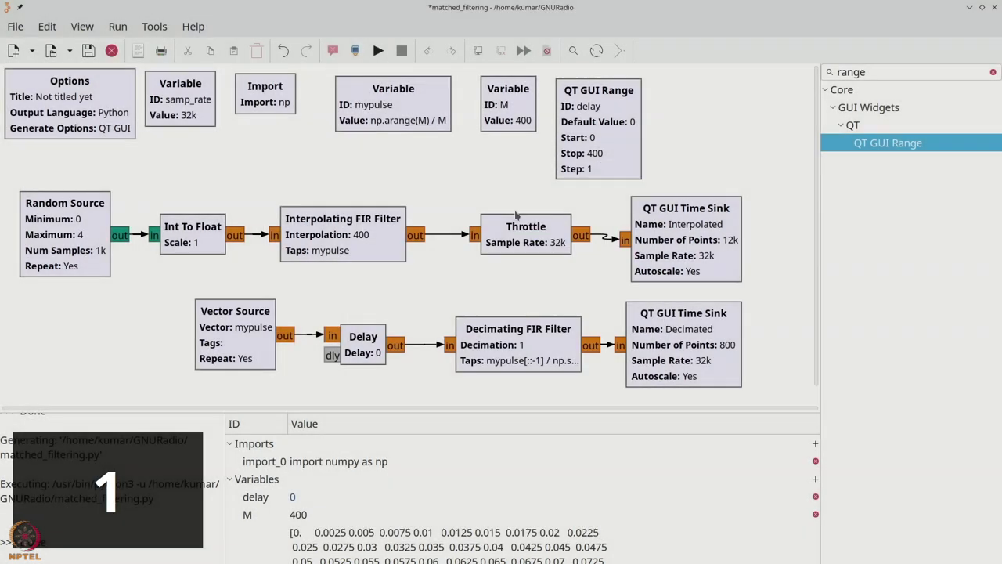
Run the flowgraph, zoom in on the Decimated trace's peak near 0 ms, and close the plots
{"action": "left_click", "coordinate": [379, 50]}
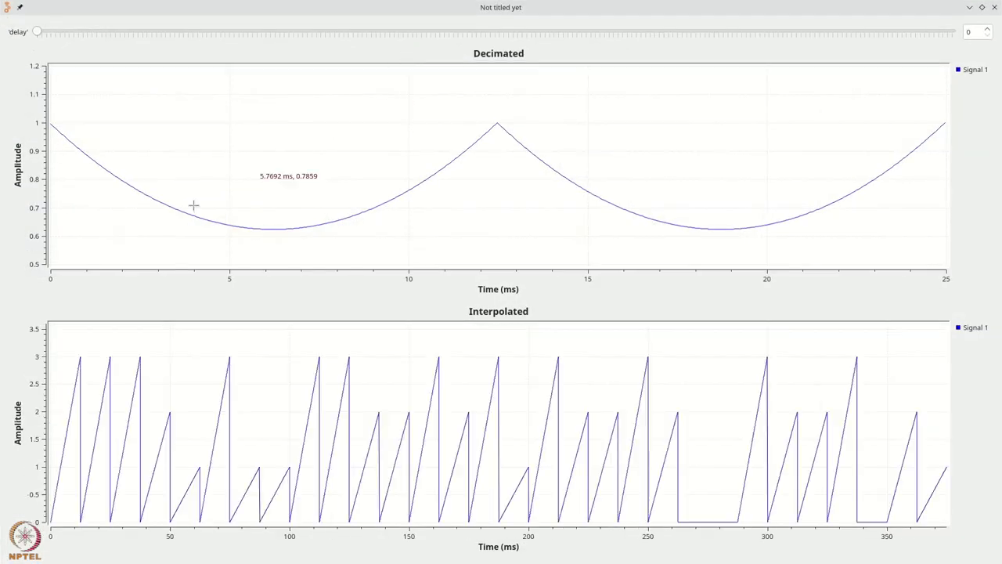
{"action": "left_click_drag", "start_coordinate": [107, 235], "coordinate": [49, 130]}
{"action": "left_click_drag", "start_coordinate": [442, 113], "coordinate": [462, 134]}
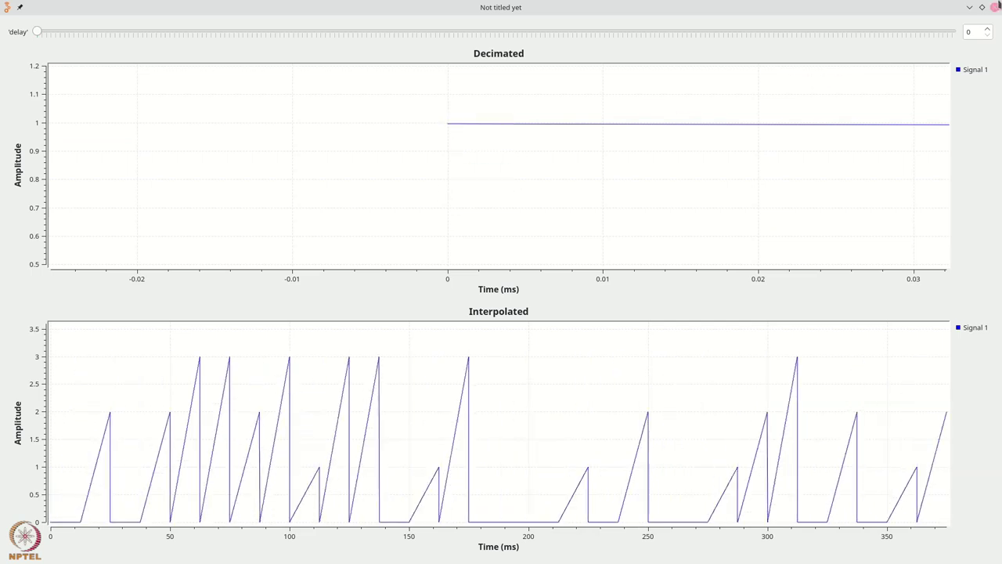
{"action": "left_click", "coordinate": [994, 8]}
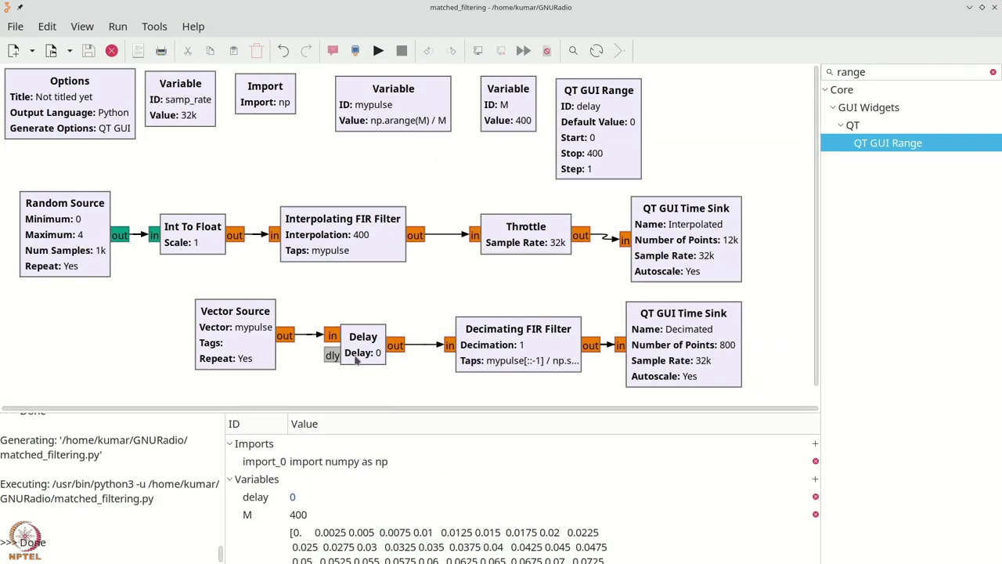
Set the Decimating FIR Filter's decimation to M
{"action": "double_click", "coordinate": [476, 350]}
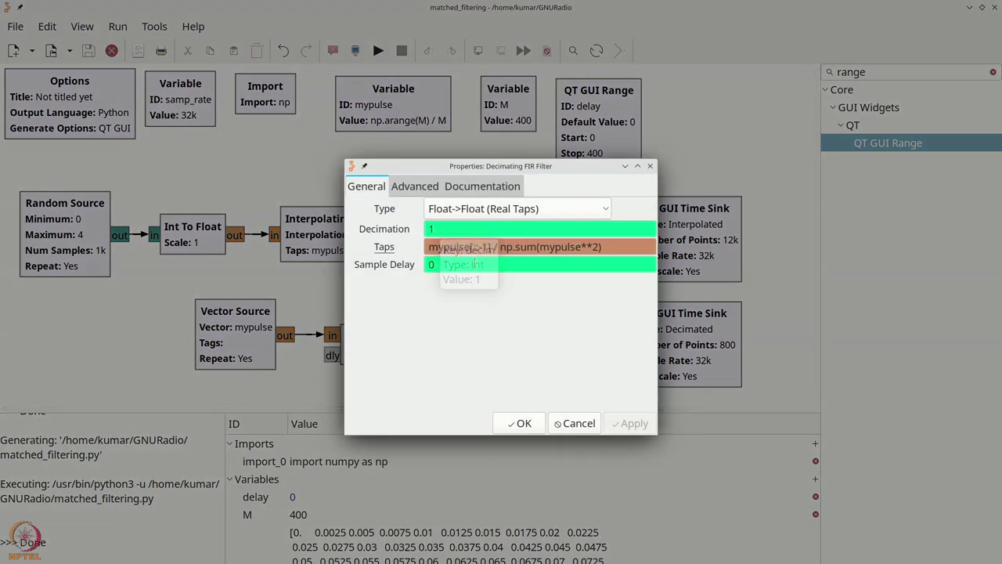
{"action": "left_click_drag", "start_coordinate": [445, 228], "coordinate": [422, 229]}
{"action": "type", "text": "M"}
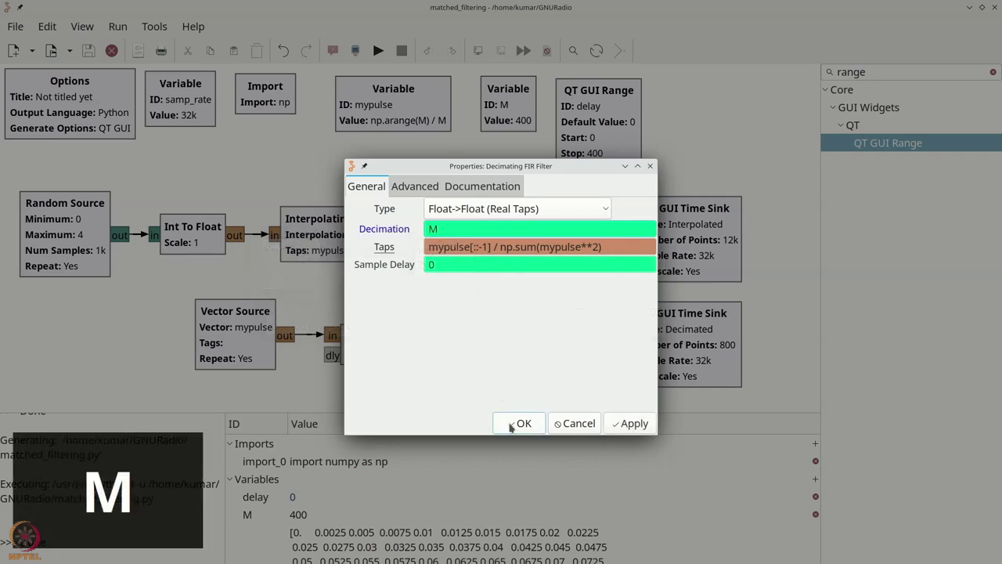
{"action": "left_click", "coordinate": [520, 423]}
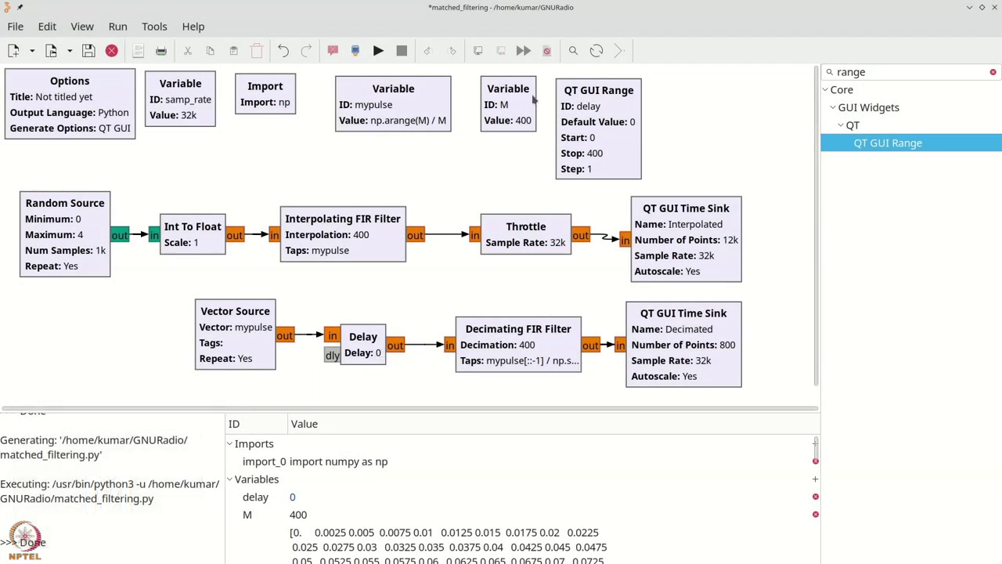
Run the flowgraph, compare the zoomed Decimated trace at delays of 0 and 1, and close the plots
{"action": "left_click", "coordinate": [380, 51]}
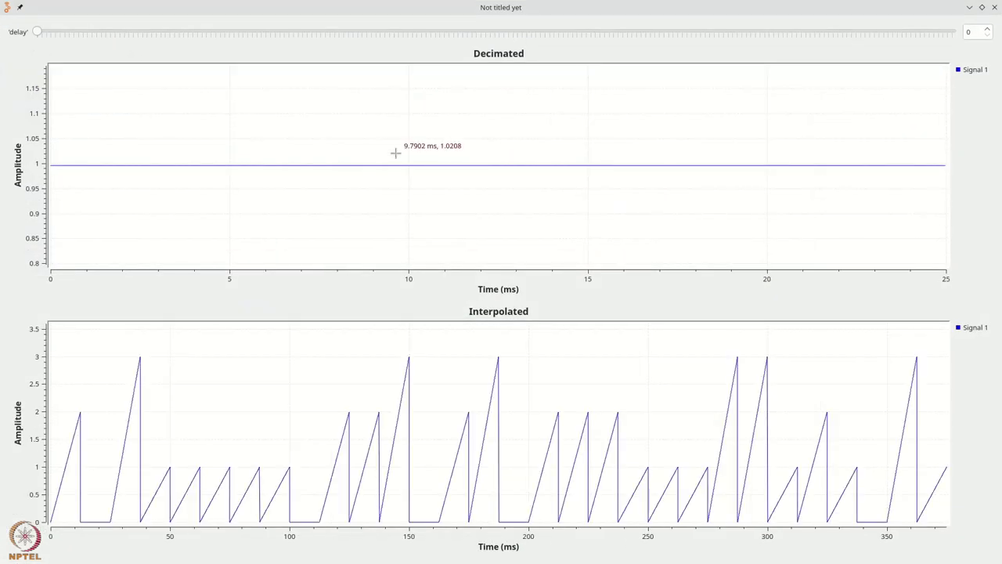
{"action": "left_click_drag", "start_coordinate": [312, 174], "coordinate": [365, 190]}
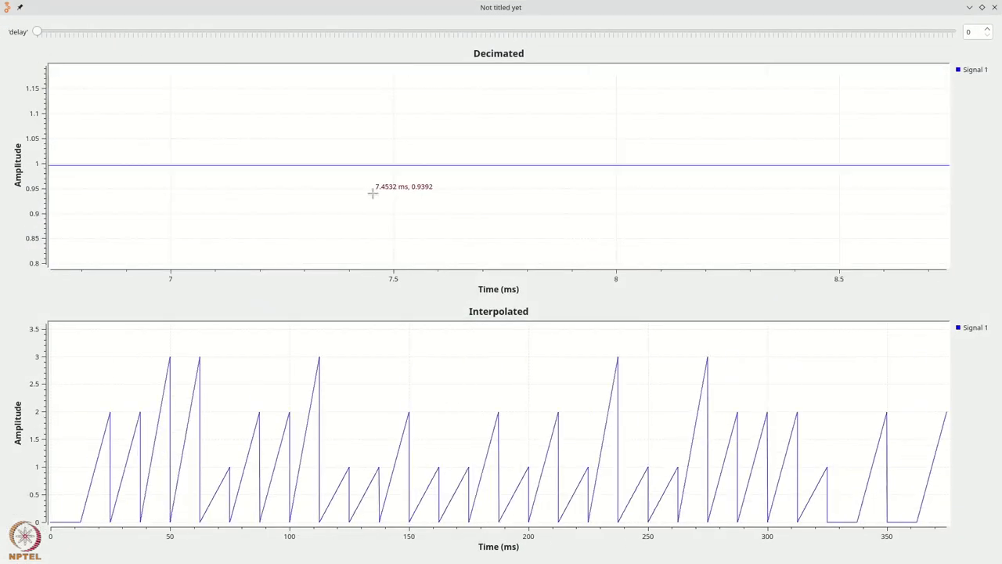
{"action": "left_click", "coordinate": [988, 29]}
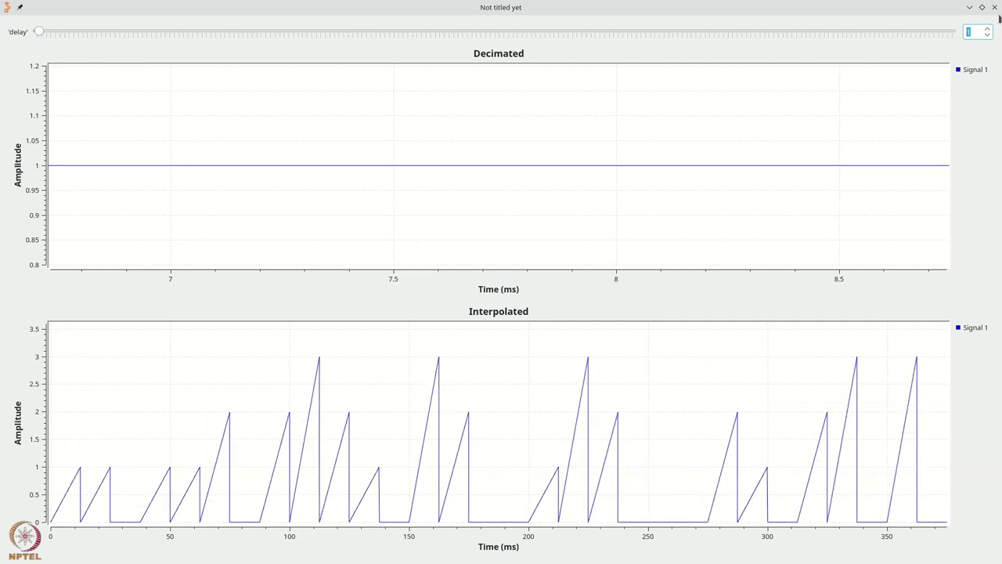
{"action": "left_click", "coordinate": [995, 7]}
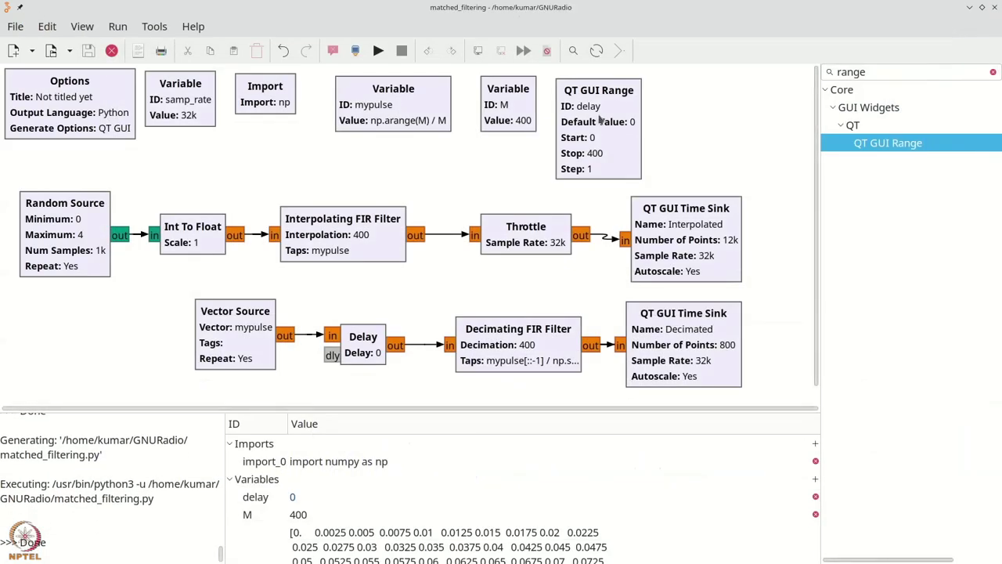
Set the delay range's default value to 1 and check it by running the flowgraph
{"action": "double_click", "coordinate": [601, 119]}
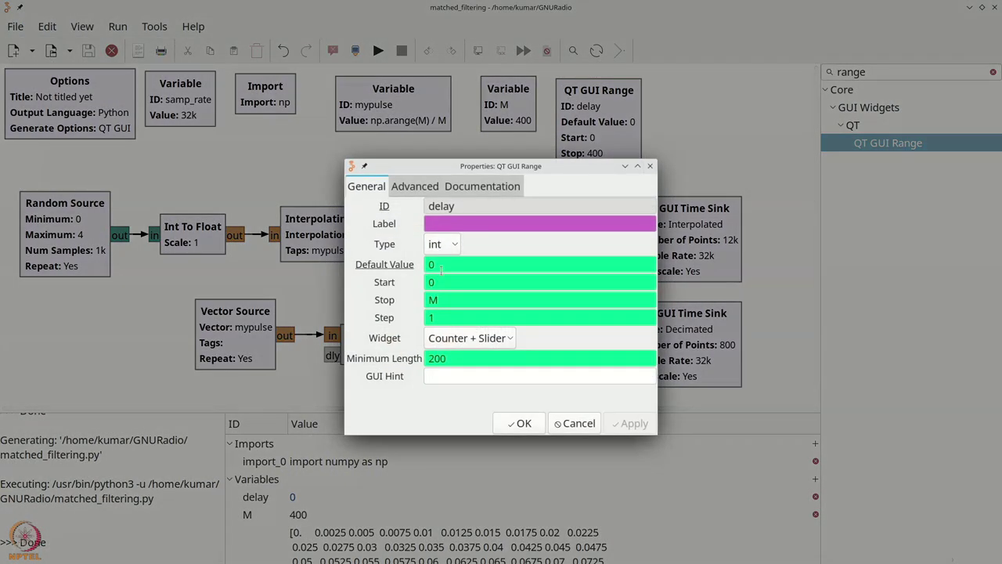
{"action": "type", "text": "q"}
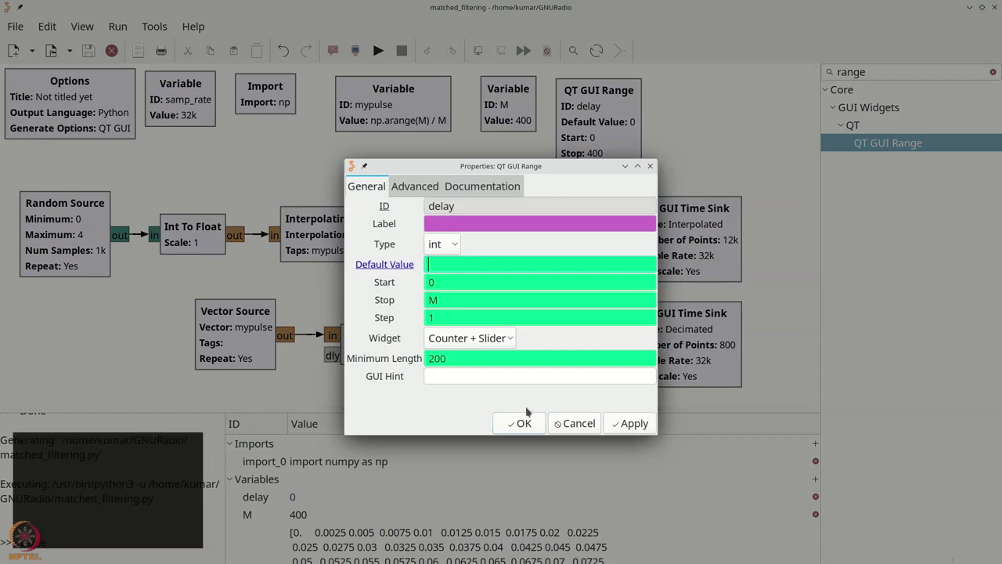
{"action": "left_click", "coordinate": [524, 424]}
{"action": "left_click", "coordinate": [379, 51]}
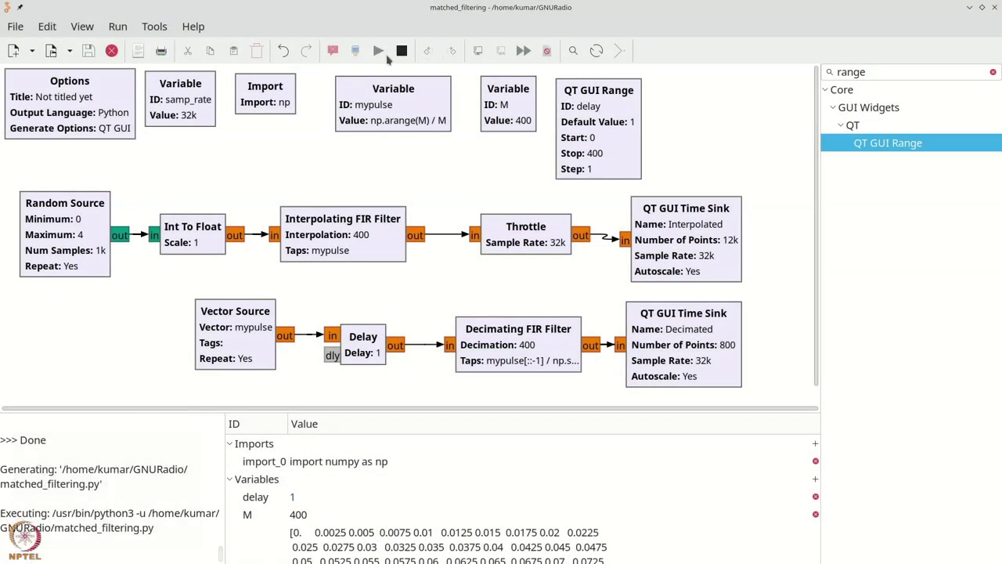
{"action": "left_click", "coordinate": [983, 7]}
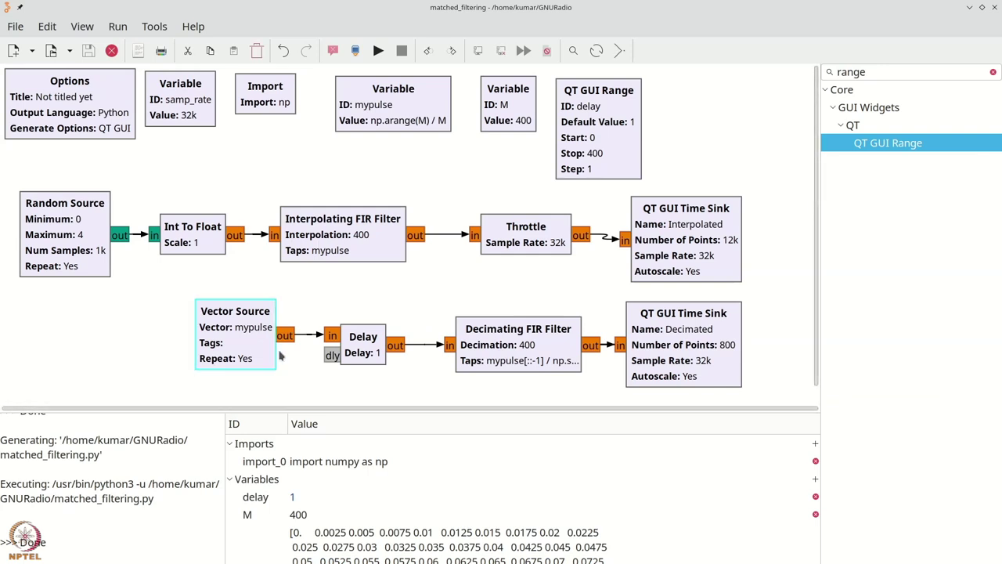
Delete the Vector Source, feed the Delay block from the Throttle output, and realign the blocks of the decimating chain
{"action": "key", "text": "Delete"}
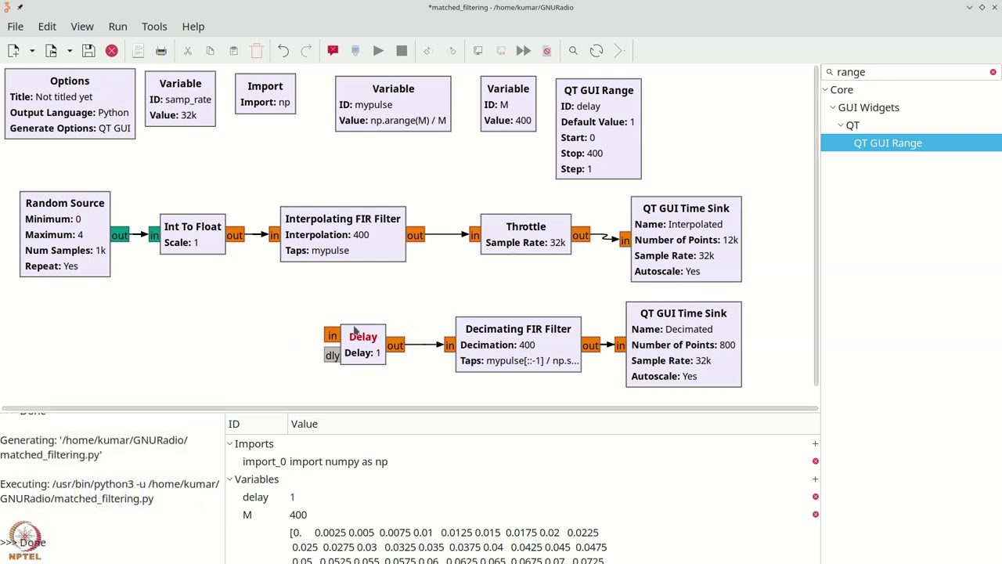
{"action": "left_click_drag", "start_coordinate": [360, 355], "coordinate": [375, 360]}
{"action": "left_click_drag", "start_coordinate": [527, 357], "coordinate": [522, 353]}
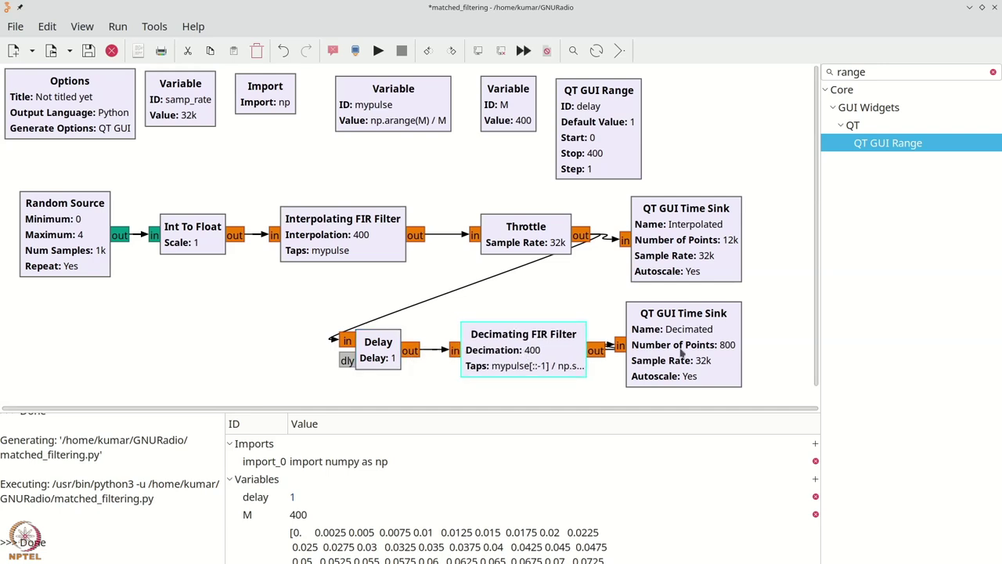
{"action": "left_click_drag", "start_coordinate": [682, 353], "coordinate": [690, 355]}
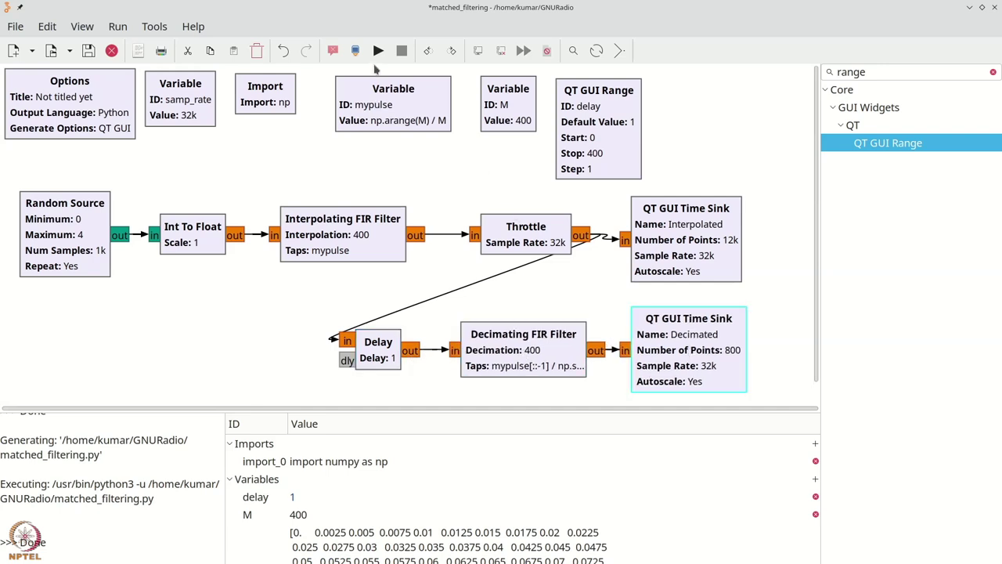
Run the flowgraph, examine the Decimated trace zoomed in between about 6 and 8.5 ms, and close the plots
{"action": "left_click", "coordinate": [379, 50]}
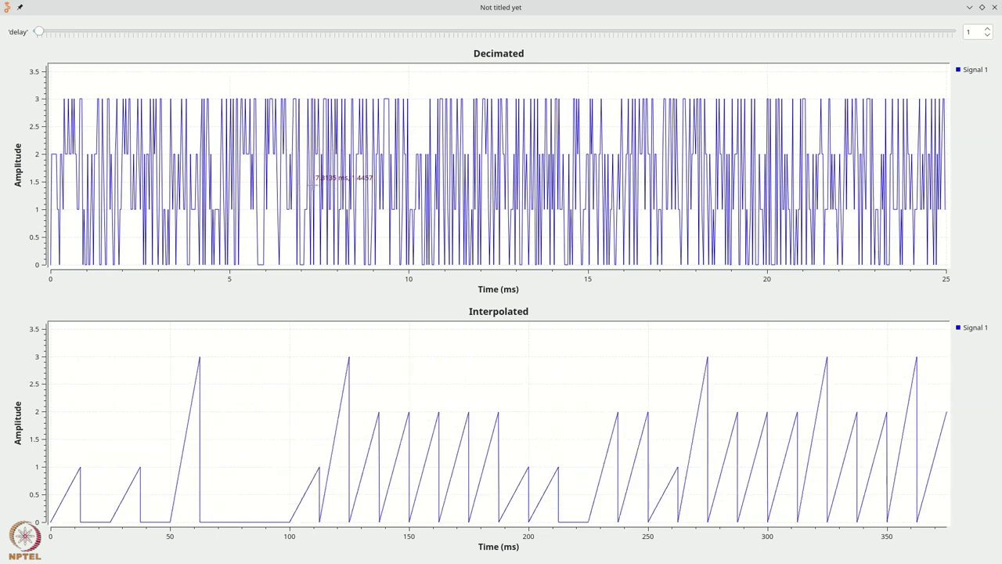
{"action": "left_click_drag", "start_coordinate": [267, 93], "coordinate": [355, 272]}
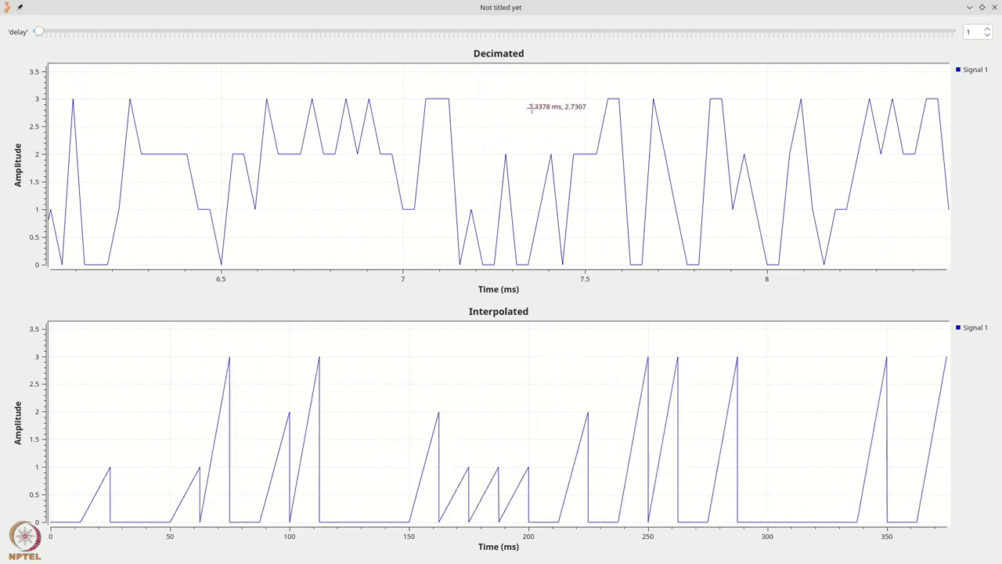
{"action": "right_click", "coordinate": [548, 92]}
{"action": "left_click", "coordinate": [552, 206]}
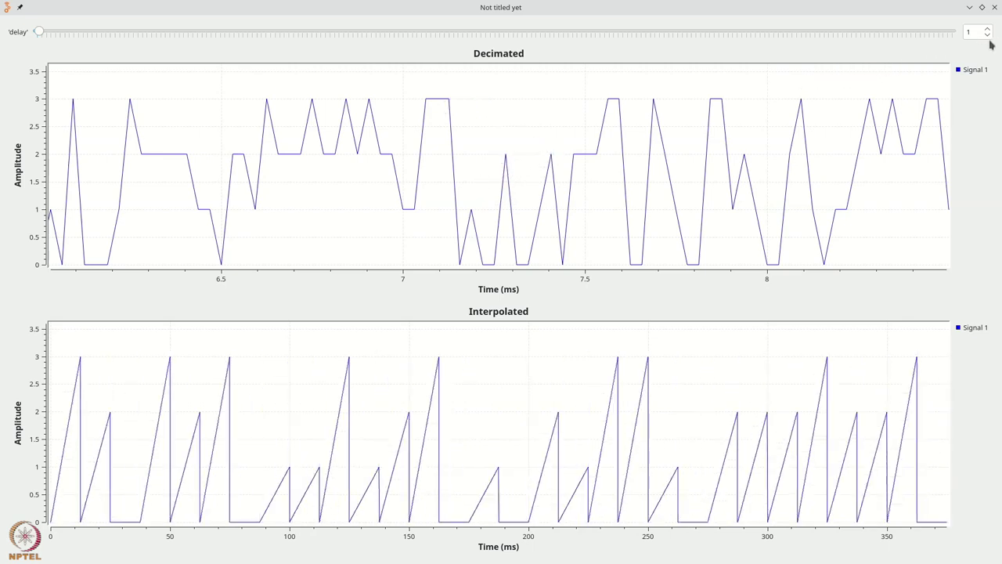
{"action": "right_click", "coordinate": [801, 100]}
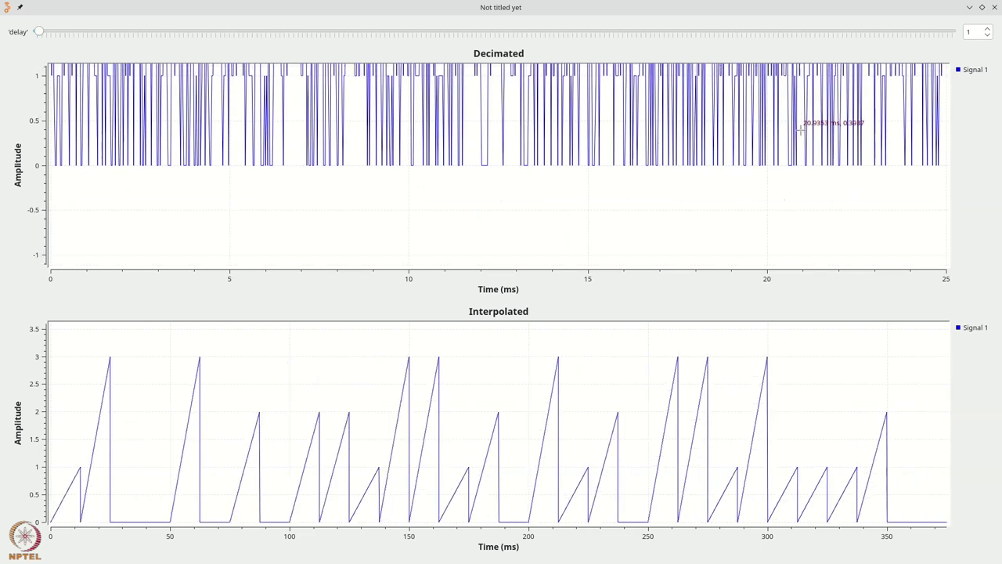
{"action": "right_click", "coordinate": [808, 160]}
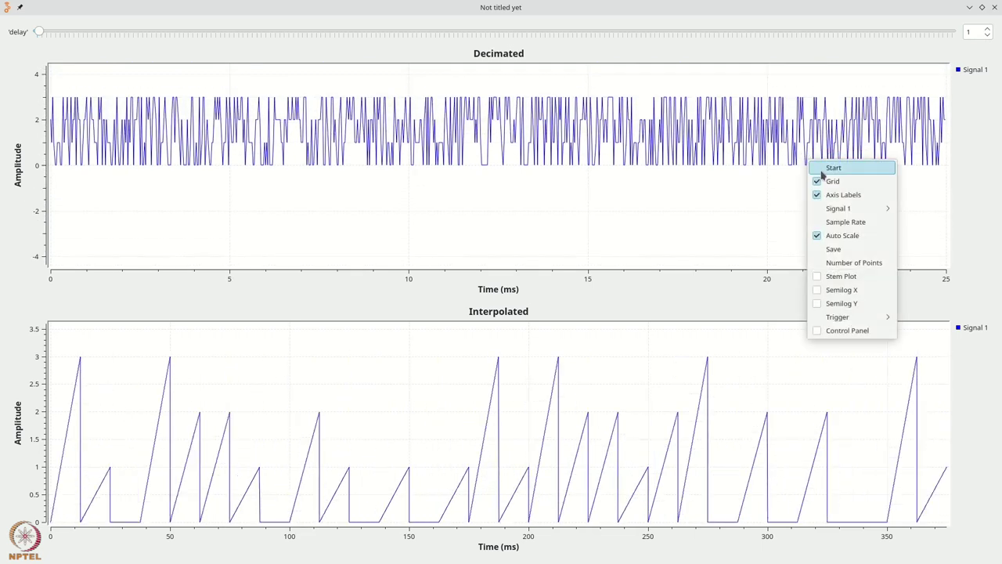
{"action": "left_click", "coordinate": [822, 169]}
{"action": "left_click", "coordinate": [994, 7]}
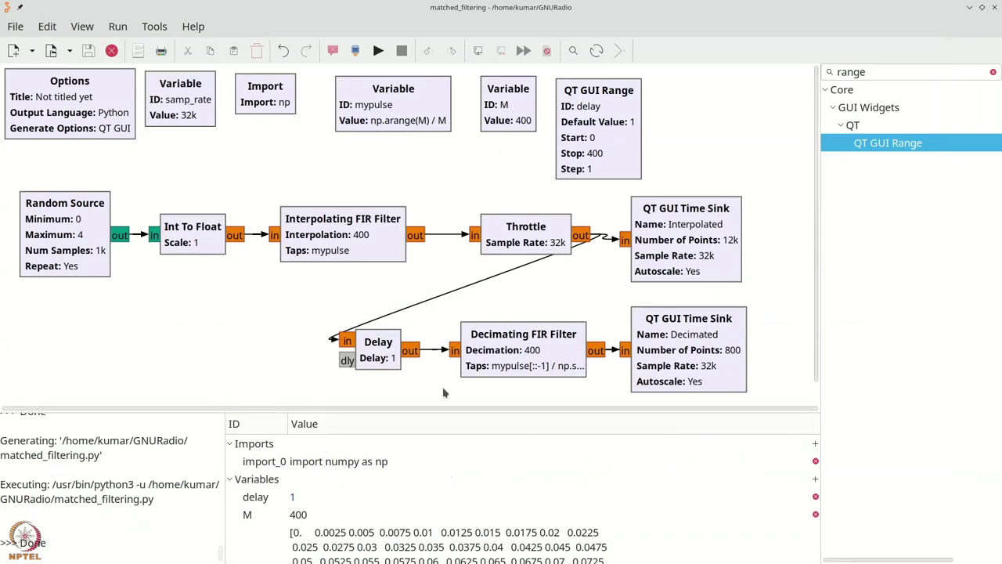
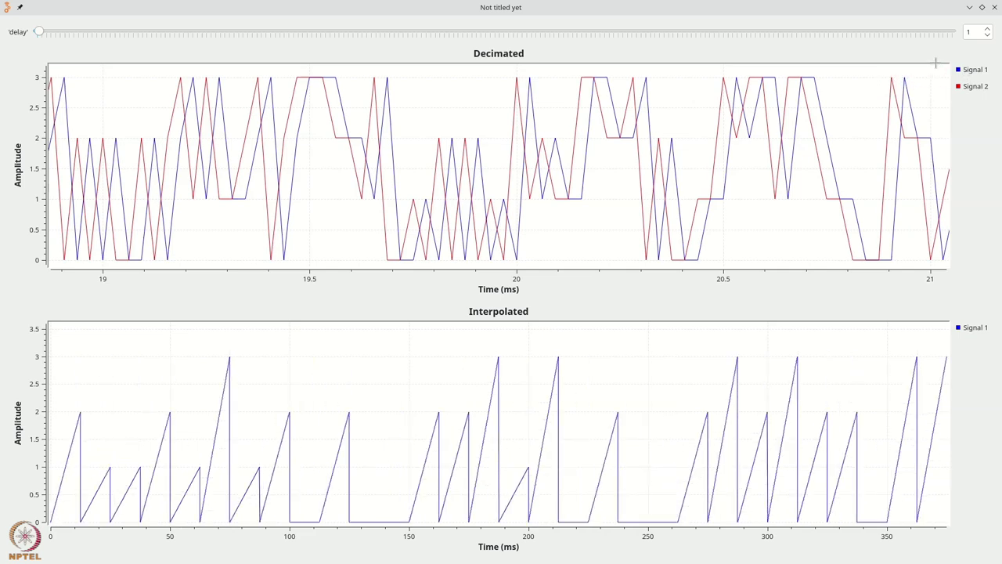
Compare the two signals in the Decimated plot as a stem plot, and return it to the line view
{"action": "right_click", "coordinate": [655, 152]}
{"action": "left_click", "coordinate": [699, 280]}
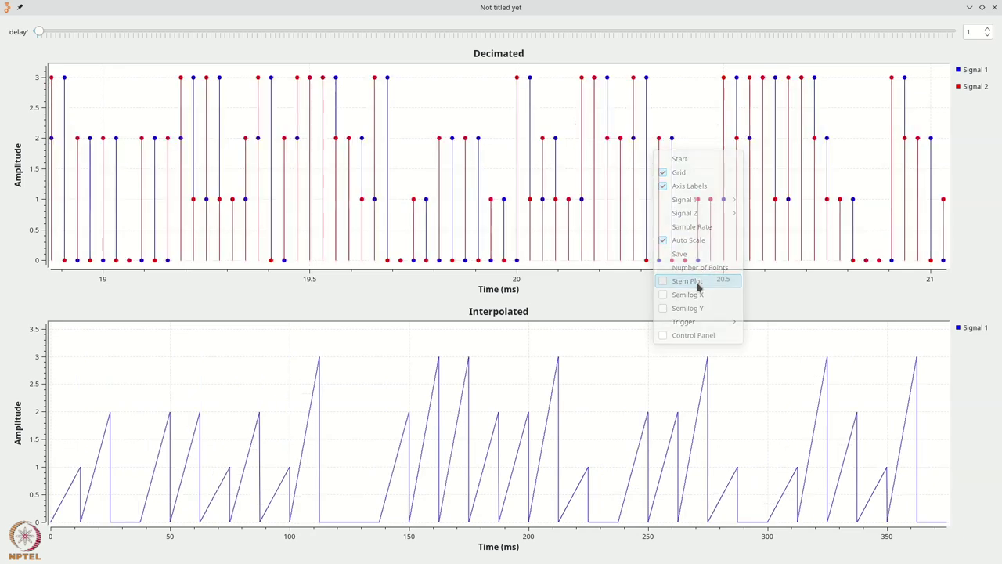
{"action": "right_click", "coordinate": [611, 127]}
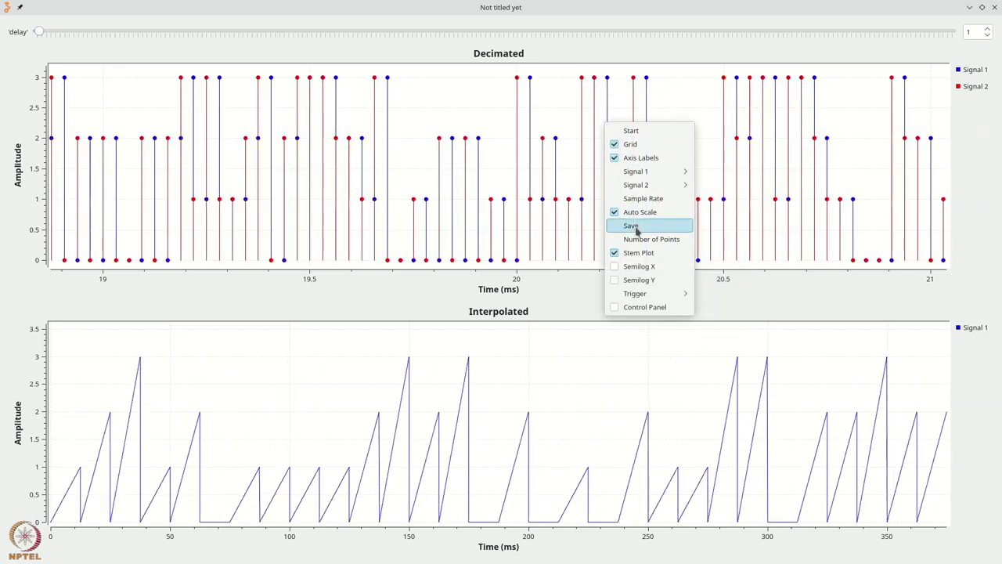
{"action": "left_click", "coordinate": [635, 252]}
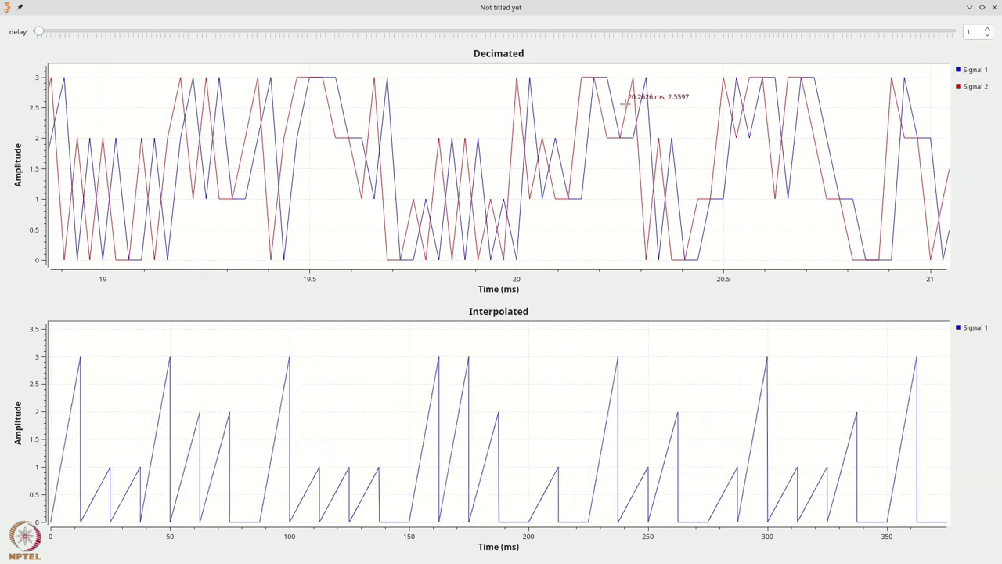
Switch to the Okular slides to review the "Convolution for matched filtering" diagram, and return to the GNU Radio flowgraph
{"action": "key", "text": "alt+Tab"}
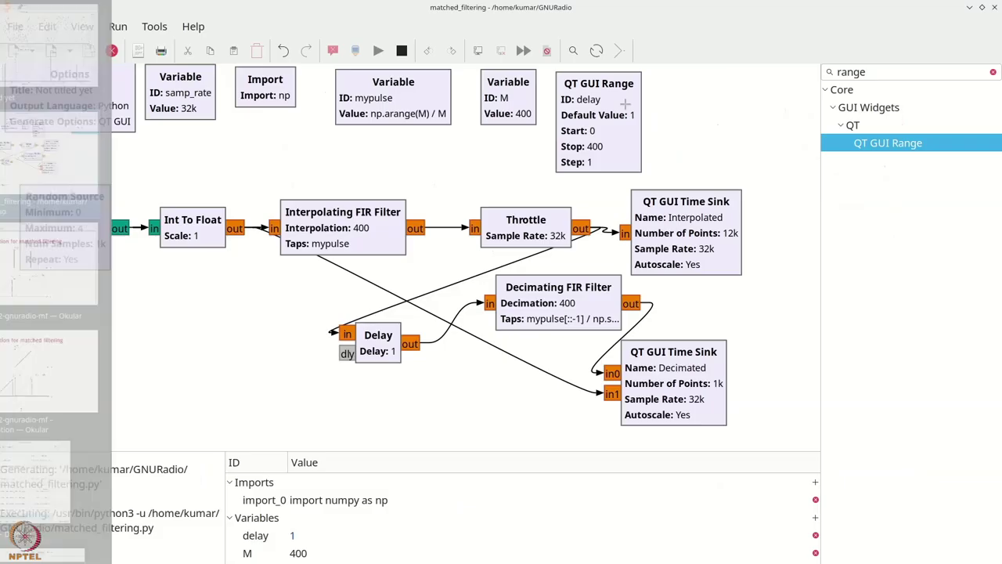
{"action": "key", "text": "alt+Tab"}
{"action": "key", "text": "ctrl+p"}
{"action": "key", "text": "ctrl+p"}
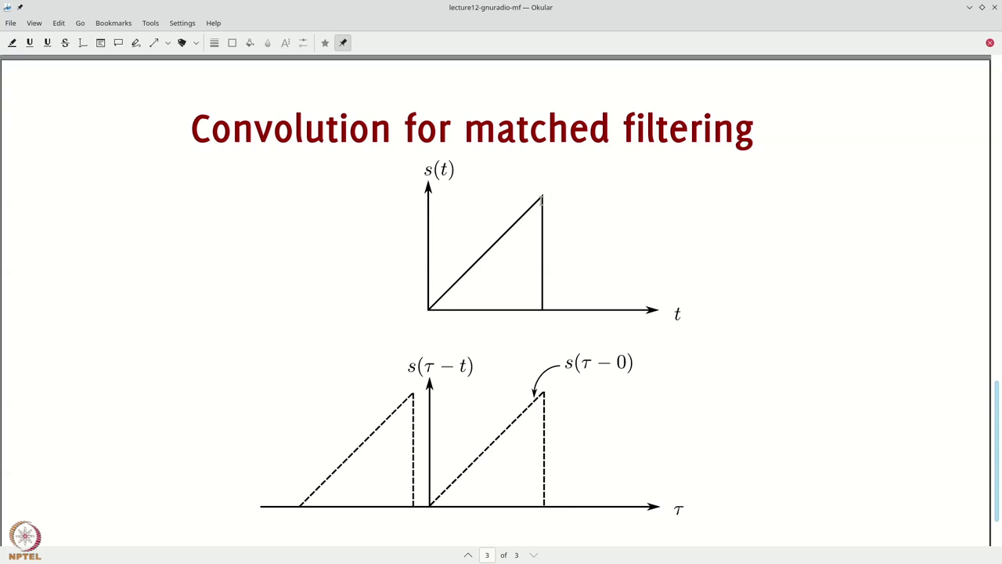
{"action": "key", "text": "alt+Tab"}
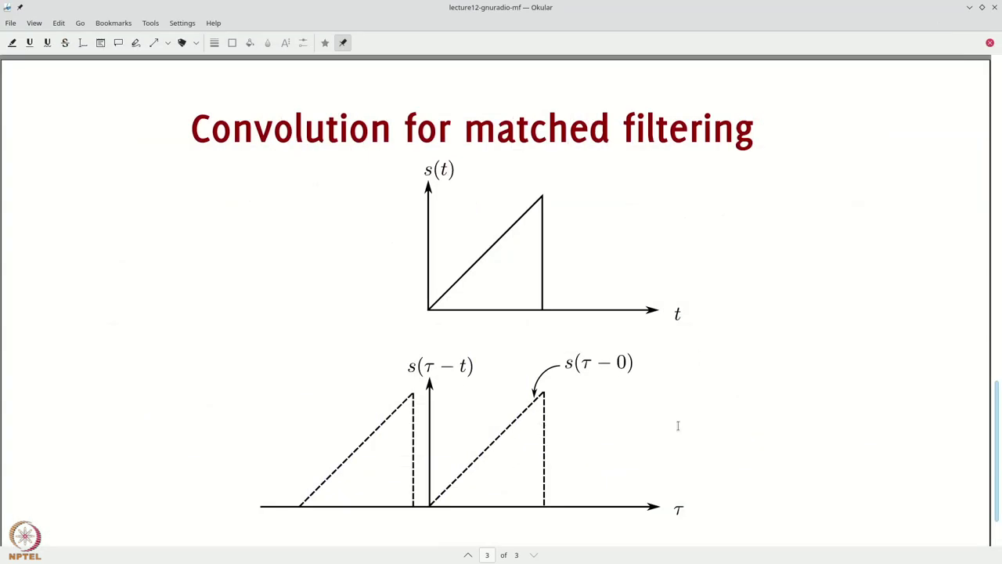
{"action": "key", "text": "alt+Tab"}
{"action": "key", "text": "alt+Tab"}
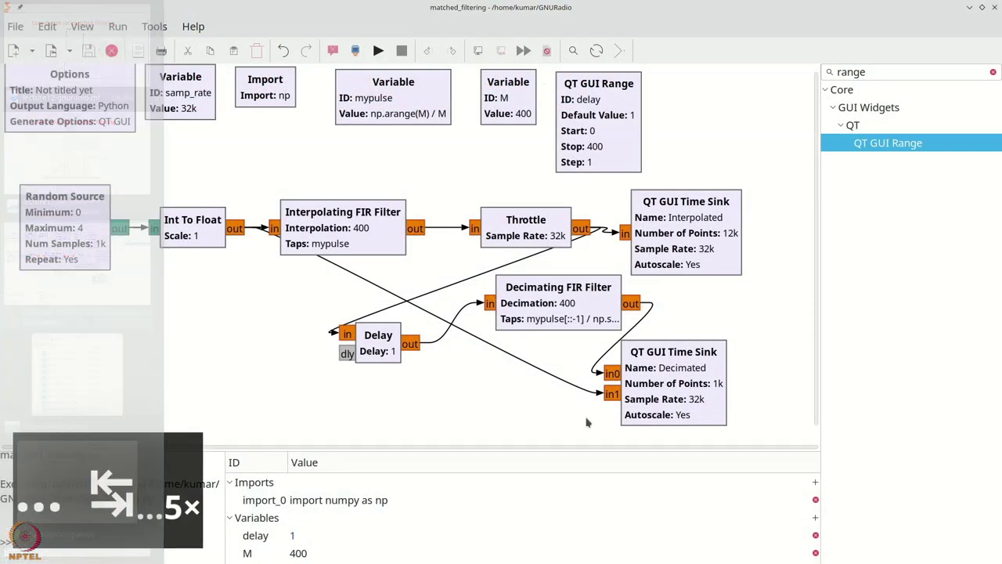
Move the Decimating FIR Filter block down below the Delay block
{"action": "left_click_drag", "start_coordinate": [579, 314], "coordinate": [470, 460]}
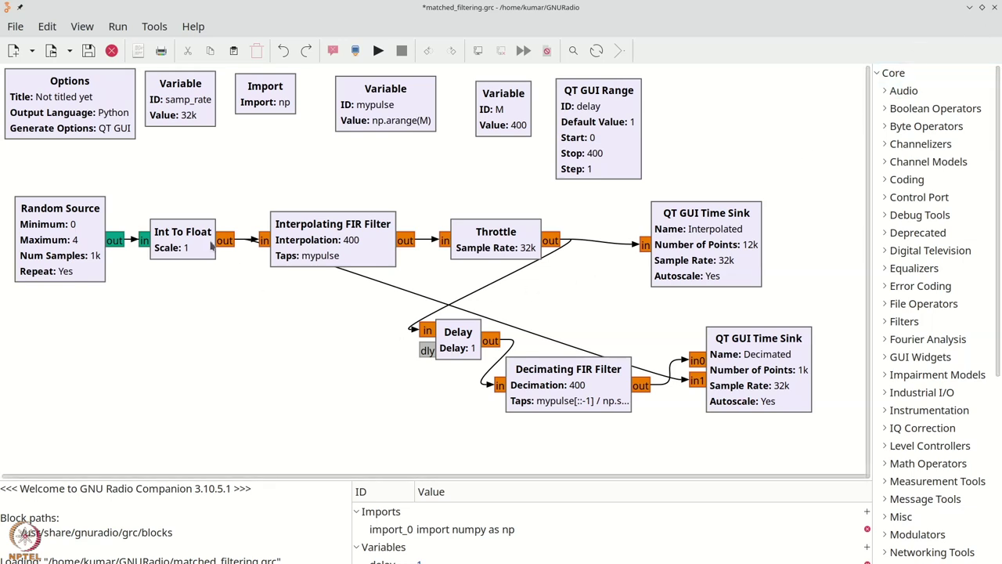
Remove the connection from Int To Float to the Decimated sink's second input, and move the Delay and Decimating FIR Filter blocks up
{"action": "left_click", "coordinate": [524, 335]}
{"action": "key", "text": "Delete"}
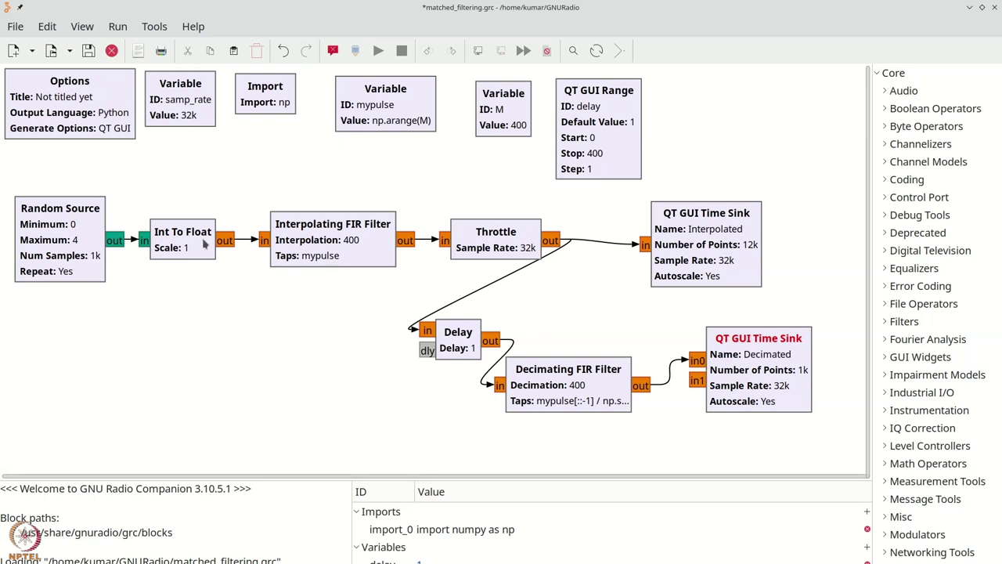
{"action": "left_click_drag", "start_coordinate": [452, 343], "coordinate": [566, 298]}
{"action": "left_click_drag", "start_coordinate": [567, 375], "coordinate": [567, 351]}
Duplicate the Delay block and connect the copy between the Int To Float output and the Decimated sink's second input
{"action": "left_click", "coordinate": [580, 300]}
{"action": "key", "text": "ctrl+c"}
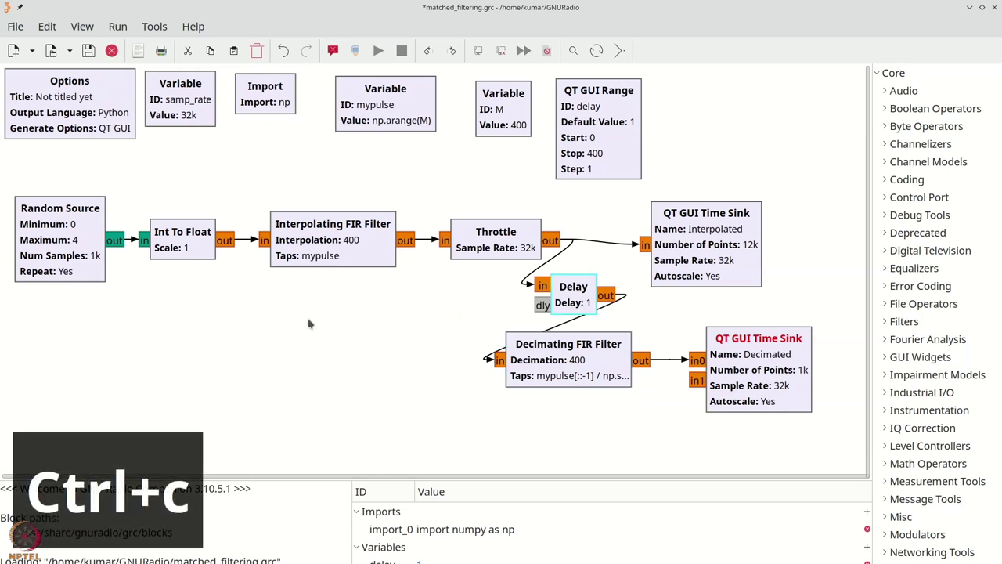
{"action": "key", "text": "ctrl+v"}
{"action": "left_click_drag", "start_coordinate": [286, 218], "coordinate": [268, 354]}
{"action": "left_click", "coordinate": [233, 255]}
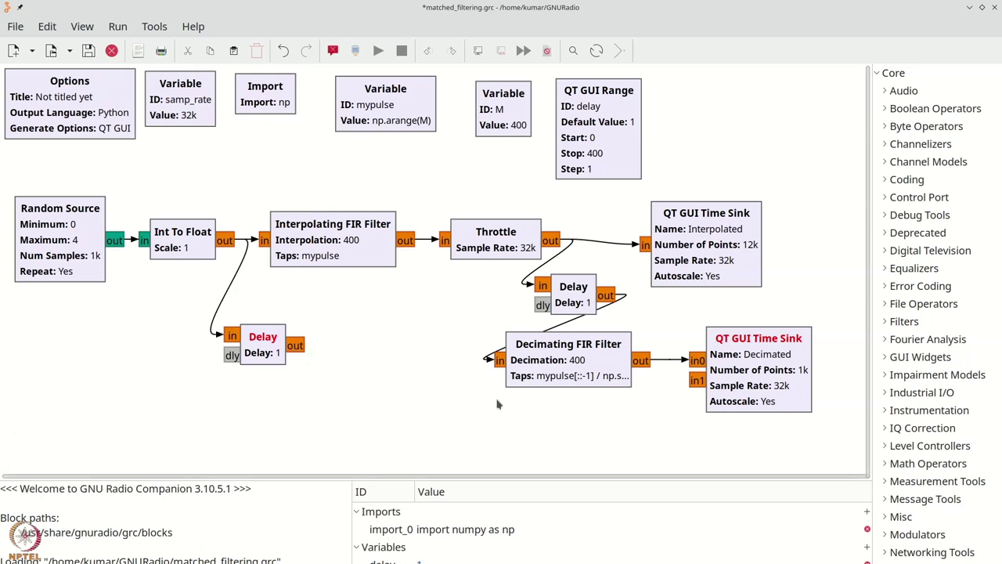
{"action": "left_click", "coordinate": [696, 381]}
{"action": "left_click", "coordinate": [640, 361]}
Spread out both Delay blocks and the Decimating FIR Filter so the two signal paths into the Decimated sink stay clear
{"action": "left_click_drag", "start_coordinate": [276, 354], "coordinate": [356, 400]}
{"action": "left_click_drag", "start_coordinate": [560, 304], "coordinate": [495, 304]}
{"action": "left_click_drag", "start_coordinate": [559, 348], "coordinate": [599, 323]}
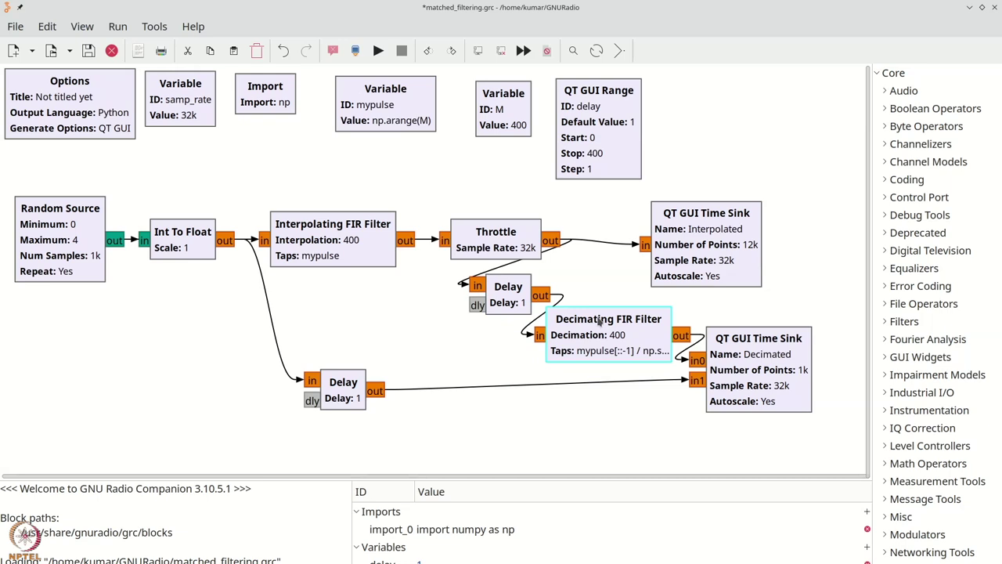
{"action": "left_click_drag", "start_coordinate": [502, 297], "coordinate": [491, 297]}
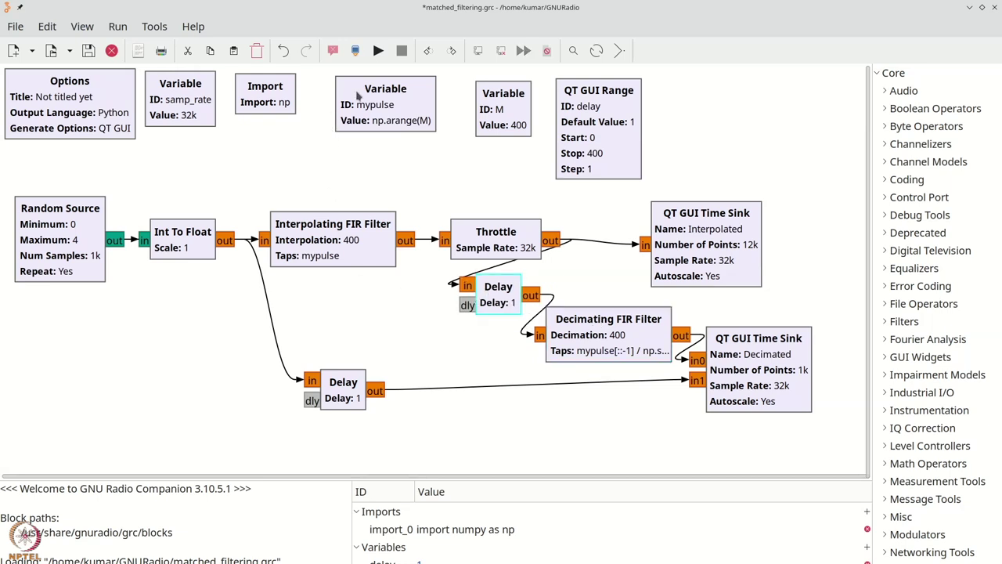
Run the flowgraph, compare both Decimated signals zoomed in between about 21.8 and 23 ms, and close the plots
{"action": "left_click", "coordinate": [378, 51]}
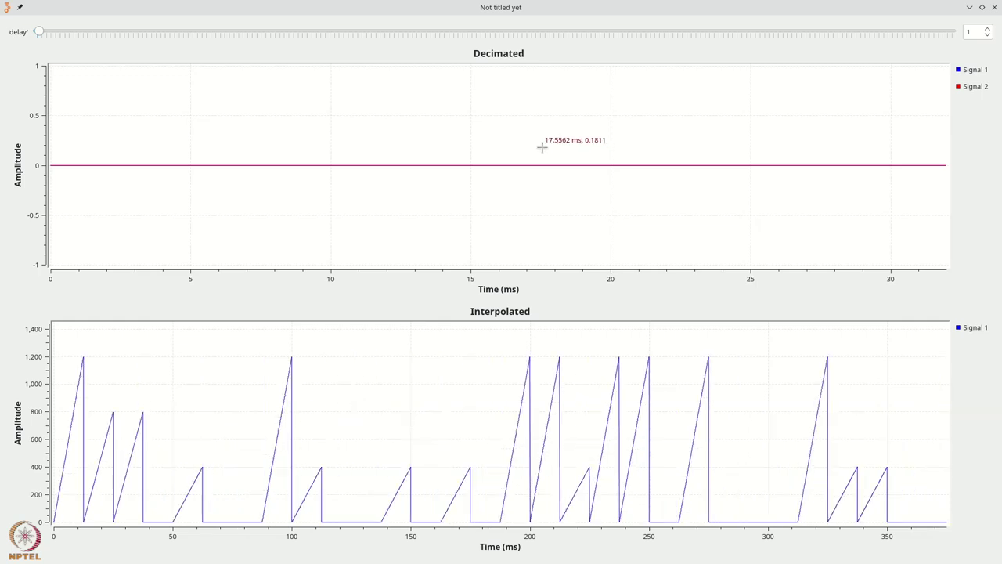
{"action": "left_click_drag", "start_coordinate": [530, 83], "coordinate": [723, 300]}
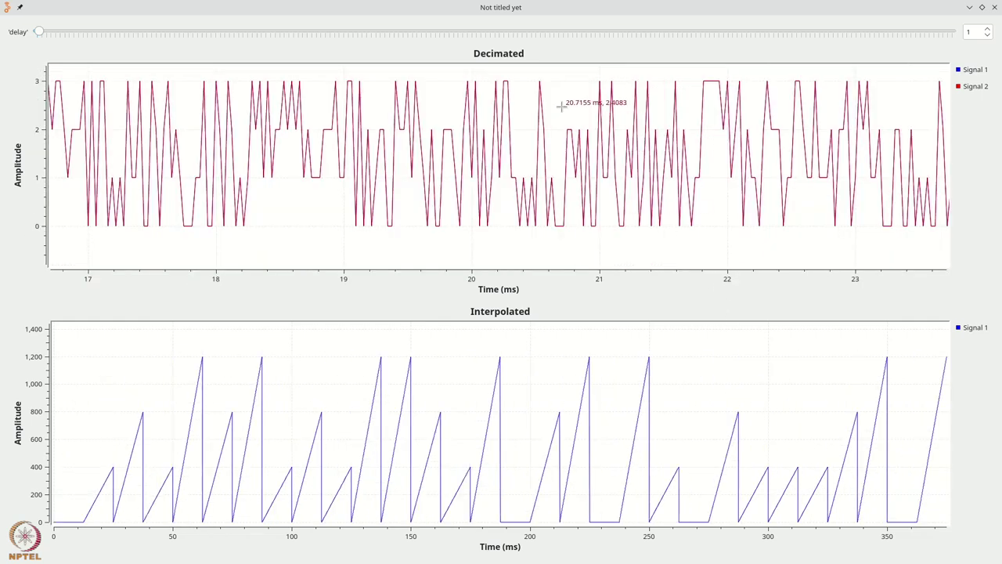
{"action": "left_click_drag", "start_coordinate": [702, 73], "coordinate": [856, 244]}
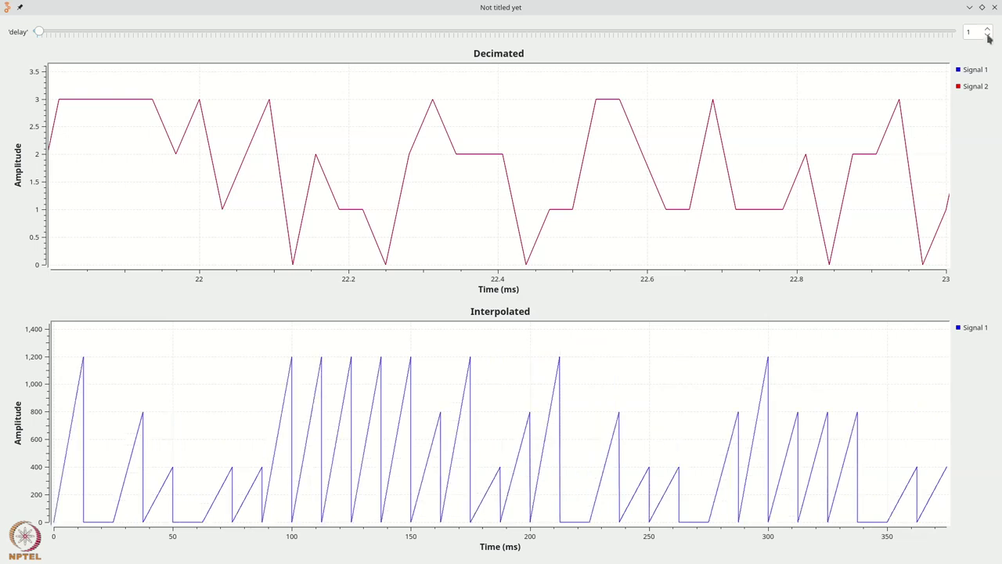
{"action": "key", "text": "alt+F4"}
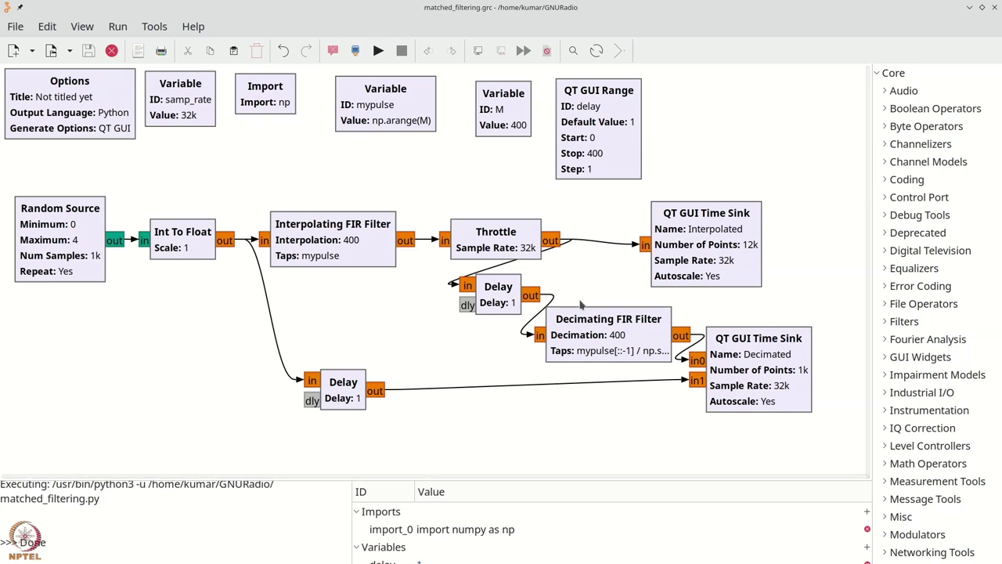
Search the block library for the range block and place a second QT GUI Range beside the delay range
{"action": "key", "text": "ctrl+f"}
{"action": "type", "text": "rabn"}
{"action": "key", "text": "BackSpace"}
{"action": "key", "text": "BackSpace"}
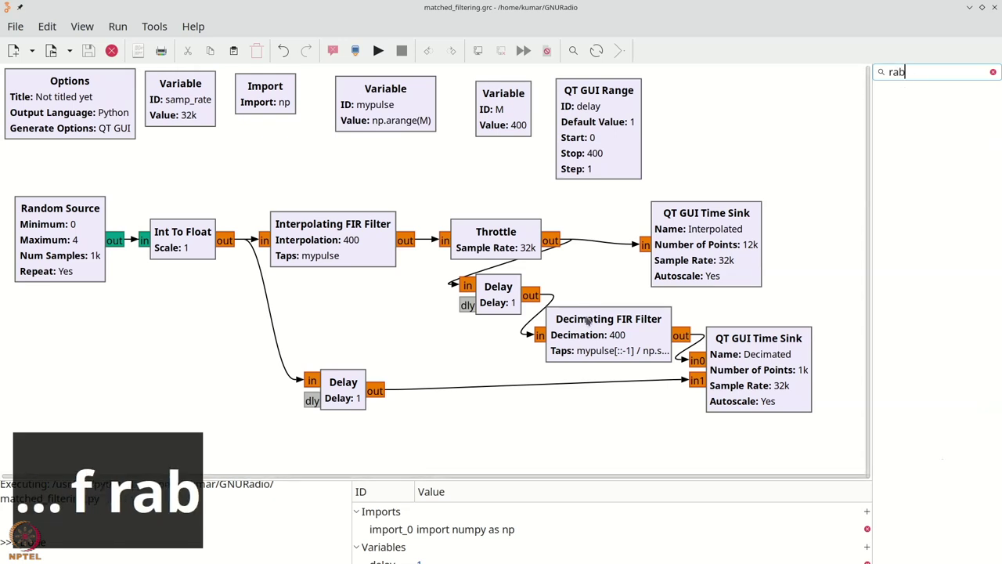
{"action": "type", "text": "ng"}
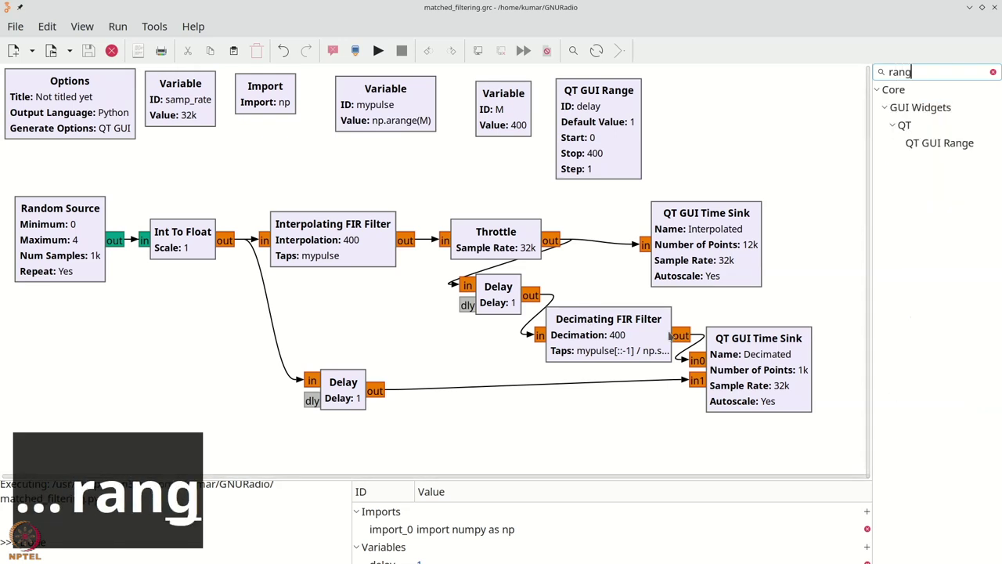
{"action": "left_click", "coordinate": [940, 142]}
{"action": "left_click_drag", "start_coordinate": [940, 143], "coordinate": [704, 107]}
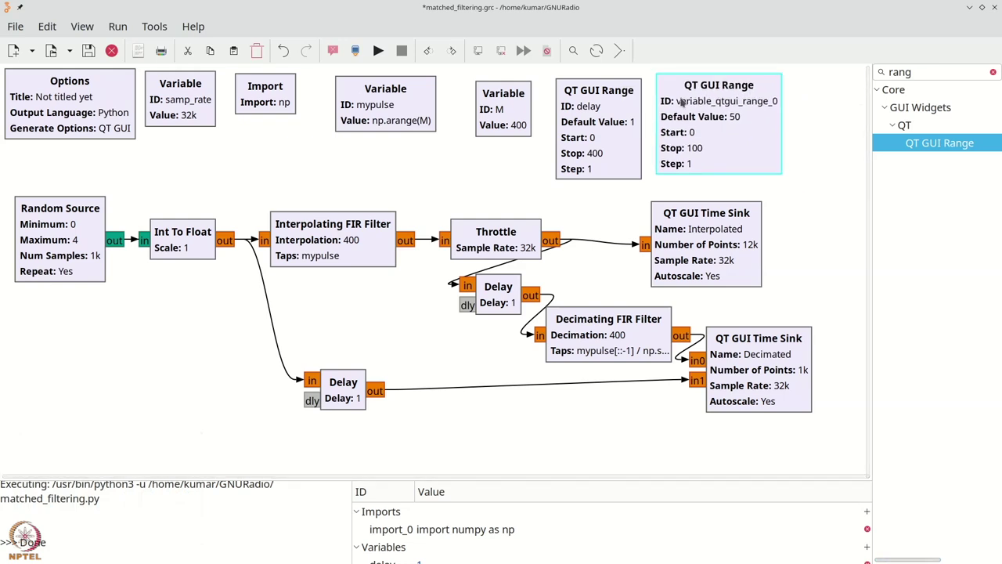
Set the new QT GUI Range's ID to noisestd, its default value to 0 and its stop value to 3
{"action": "double_click", "coordinate": [719, 125]}
{"action": "left_click_drag", "start_coordinate": [416, 200], "coordinate": [317, 223]}
{"action": "type", "text": "n"}
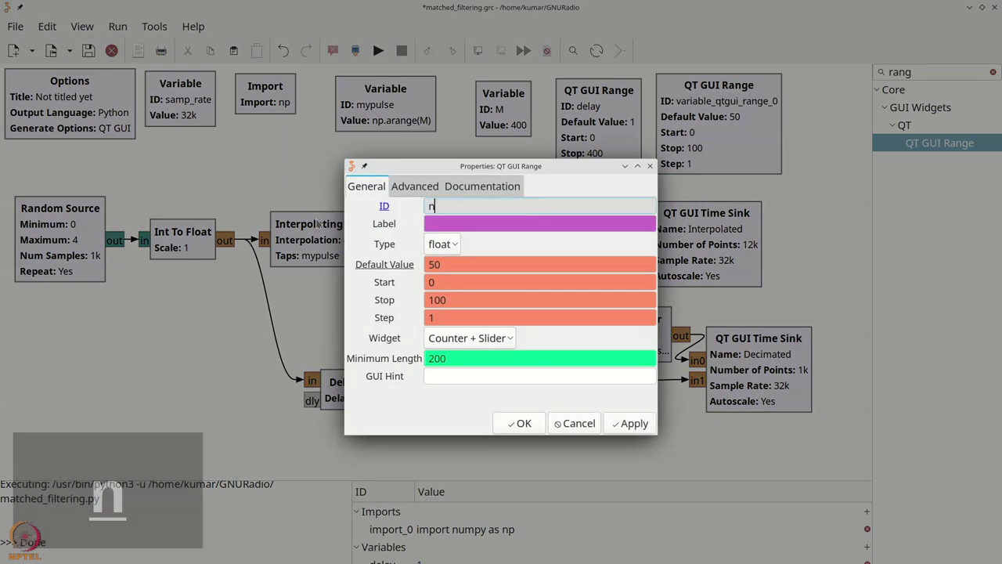
{"action": "type", "text": "oises"}
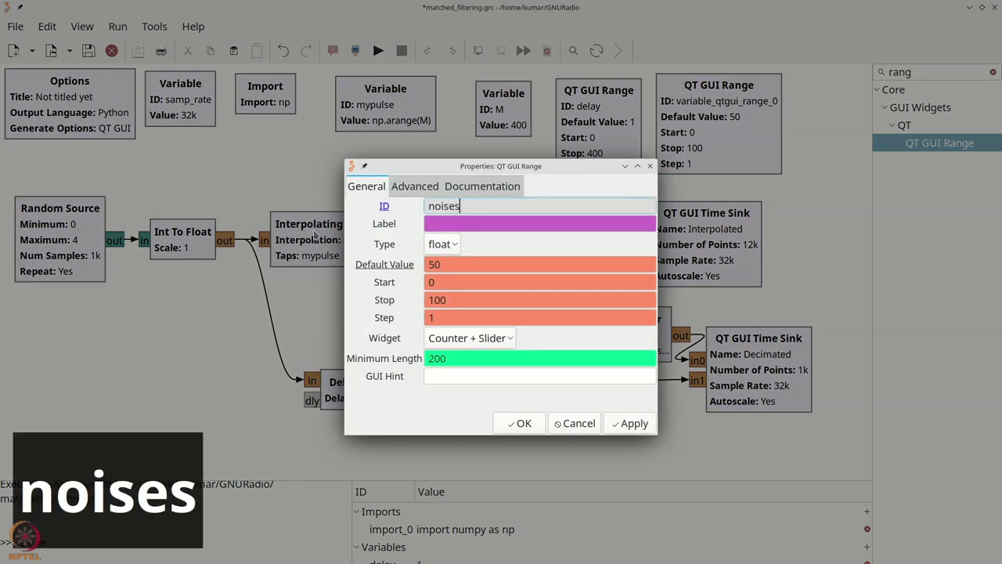
{"action": "type", "text": "td"}
{"action": "double_click", "coordinate": [436, 265]}
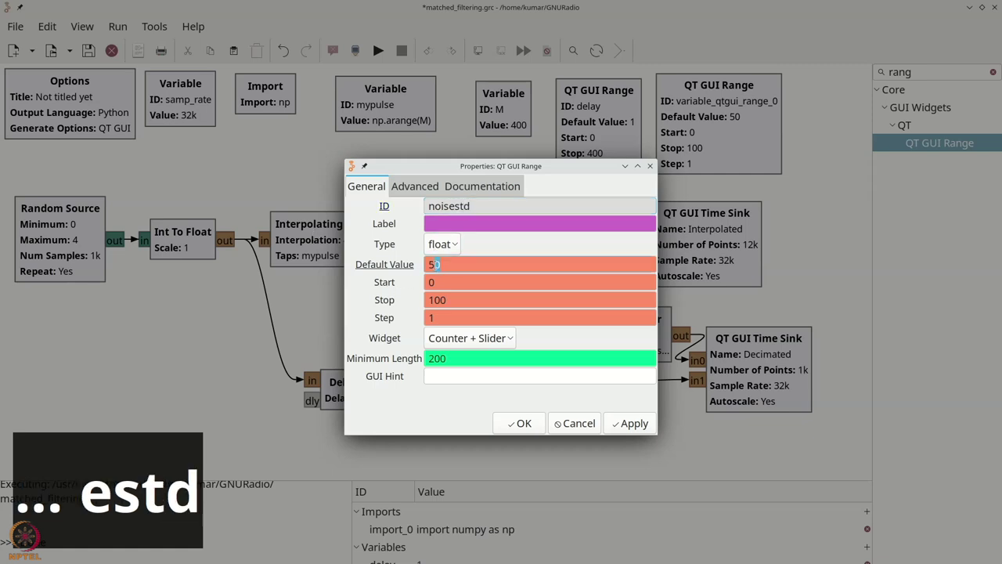
{"action": "type", "text": "0"}
{"action": "key", "text": "Tab"}
{"action": "key", "text": "Tab"}
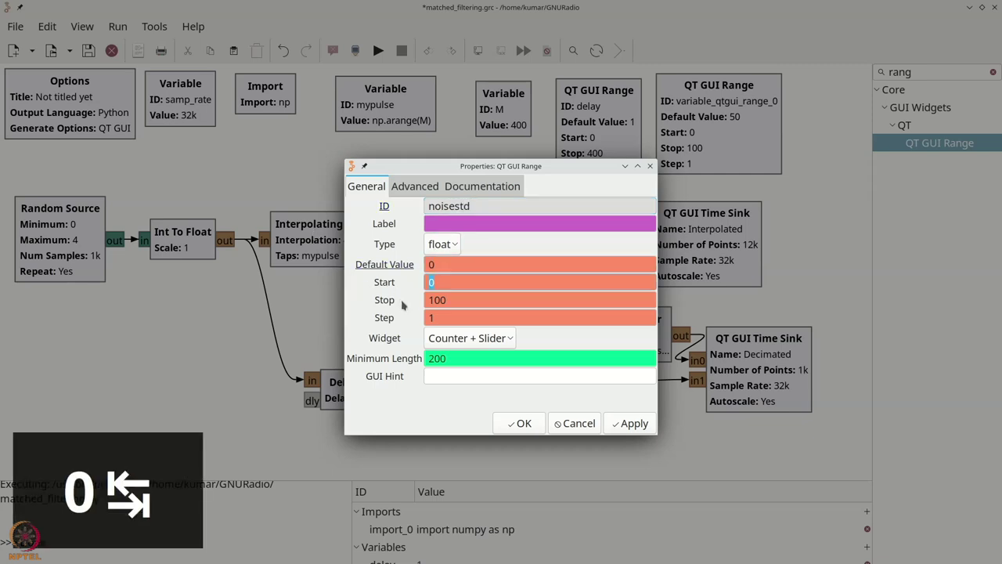
{"action": "type", "text": "3"}
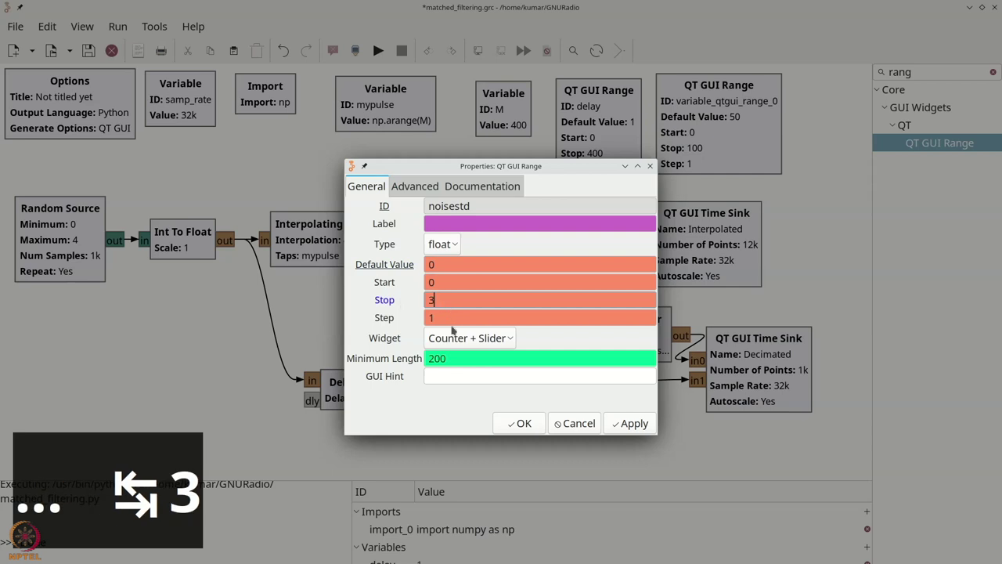
{"action": "left_click", "coordinate": [523, 423]}
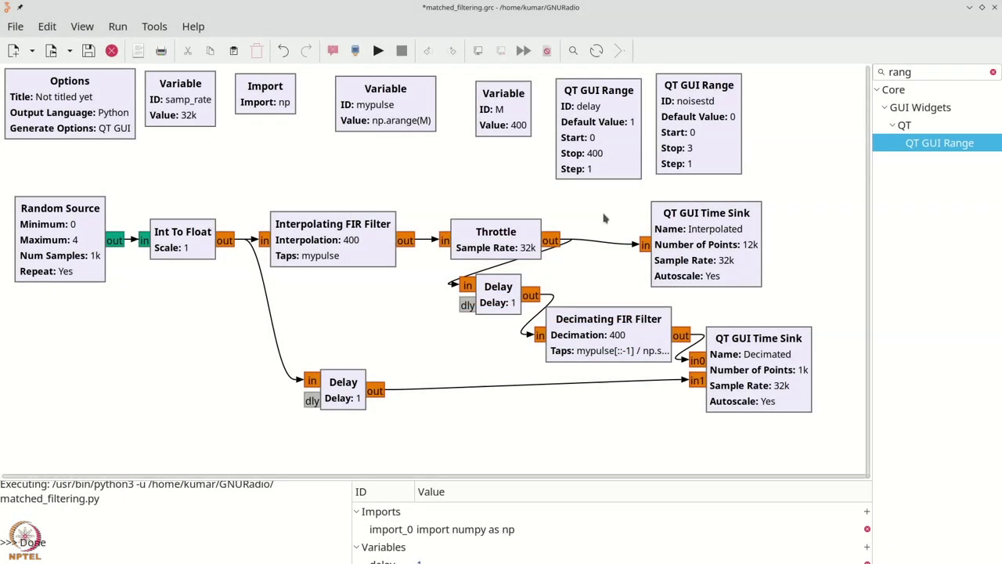
Move the Throttle block away from the Interpolating FIR Filter and delete the connection between them
{"action": "left_click_drag", "start_coordinate": [526, 241], "coordinate": [563, 241]}
{"action": "left_click", "coordinate": [423, 245]}
{"action": "key", "text": "Delete"}
Find the Noise Source block in the library and place it below the Interpolating FIR Filter
{"action": "key", "text": "ctrl+f"}
{"action": "type", "text": "nois"}
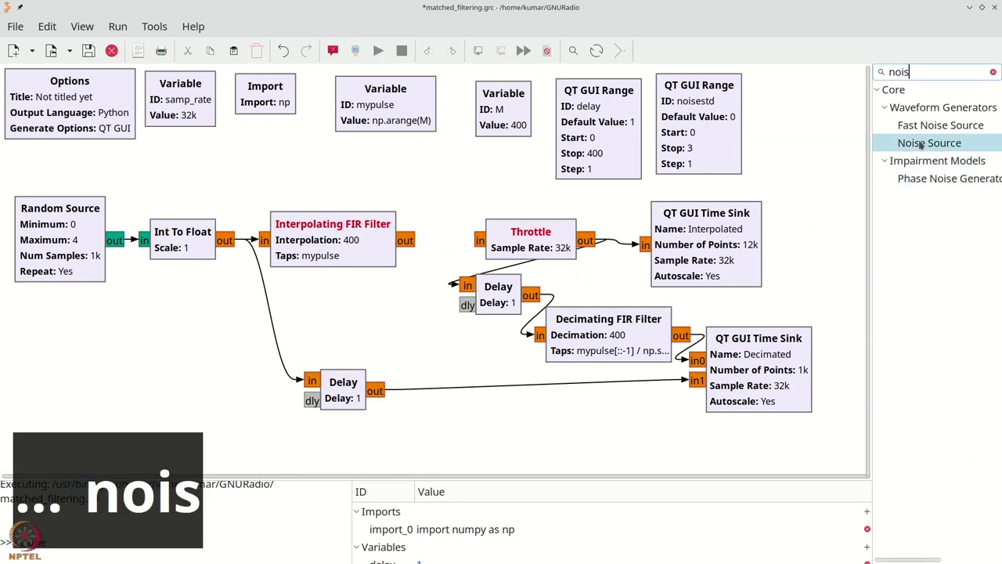
{"action": "left_click_drag", "start_coordinate": [922, 145], "coordinate": [323, 284]}
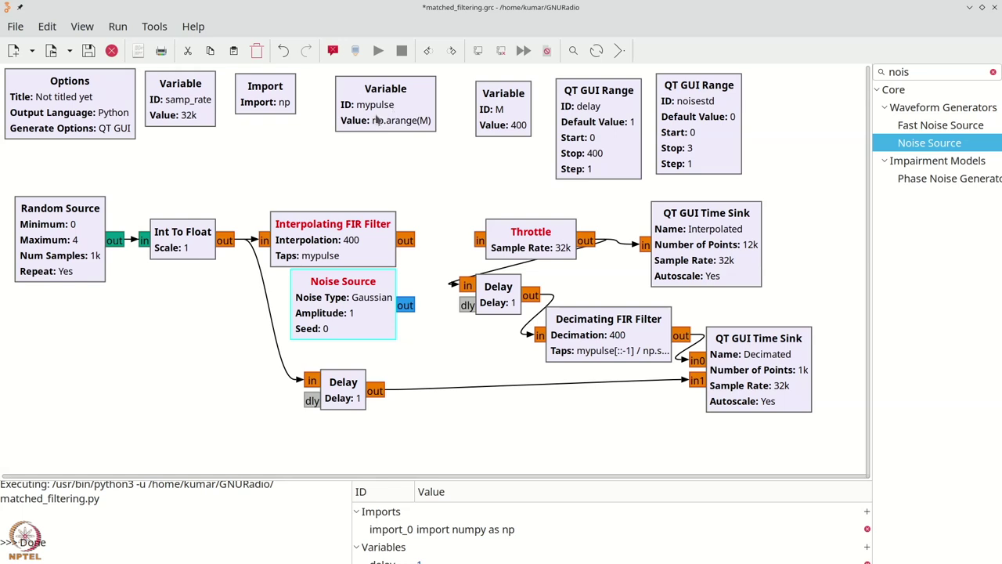
Set the Noise Source's amplitude to noisestd * np.sqrt(np.sum(mypulse**2))
{"action": "double_click", "coordinate": [355, 304]}
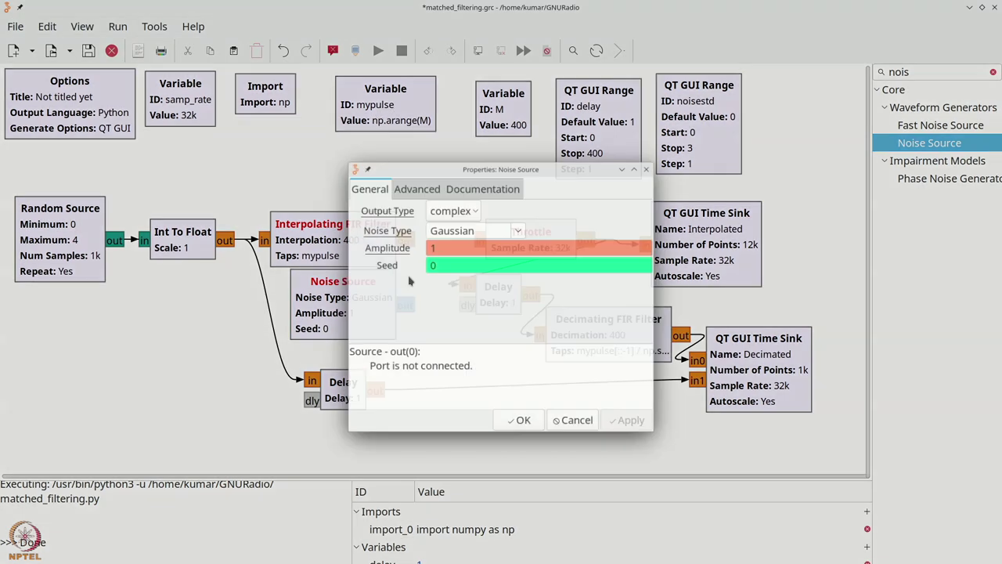
{"action": "type", "text": "noid"}
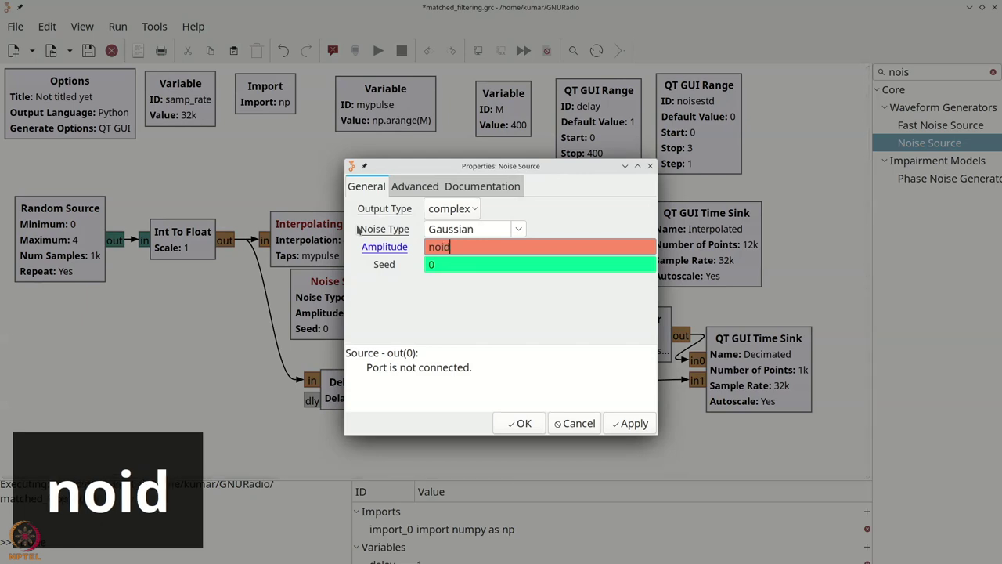
{"action": "key", "text": "BackSpace"}
{"action": "type", "text": "s"}
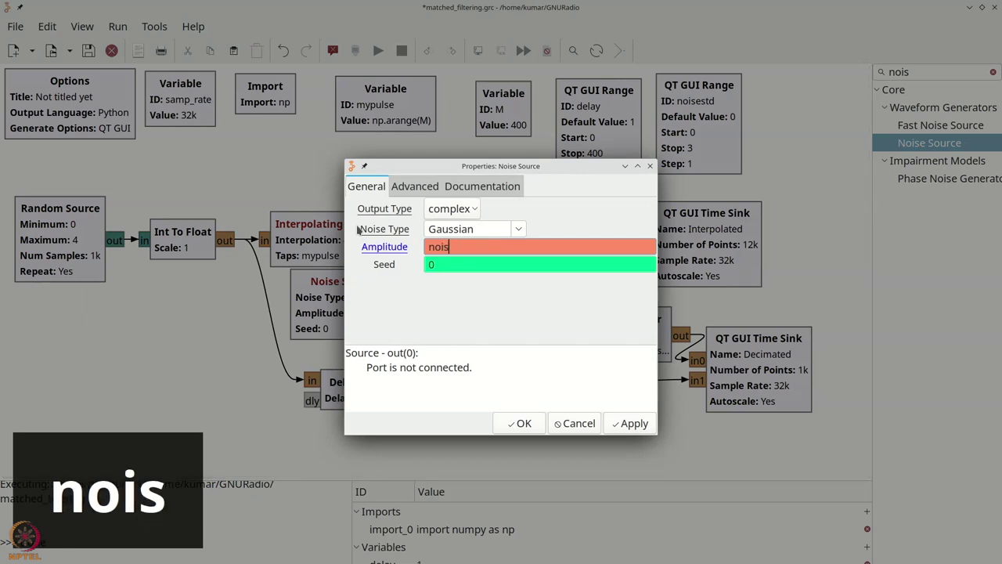
{"action": "type", "text": "estd "}
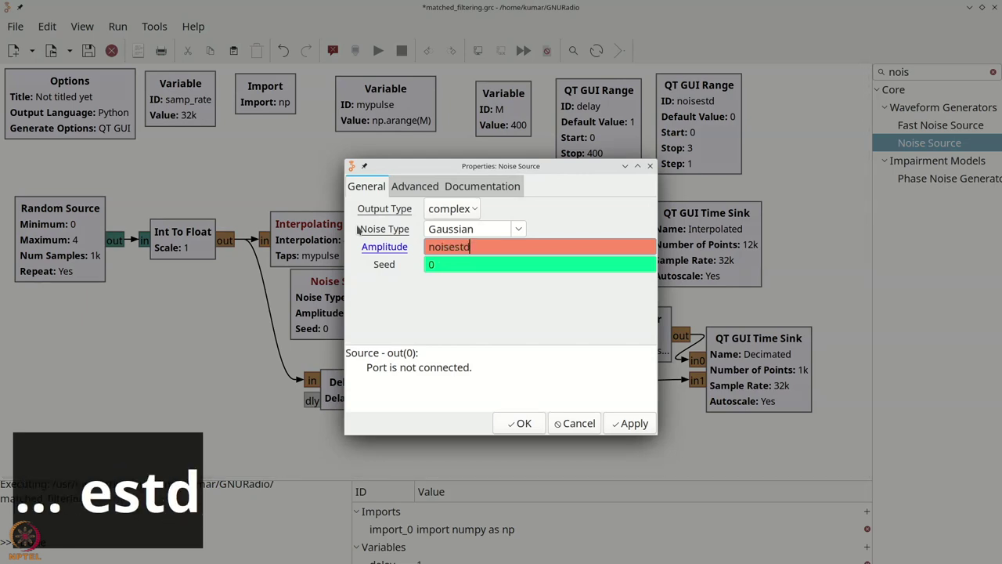
{"action": "type", "text": "* "}
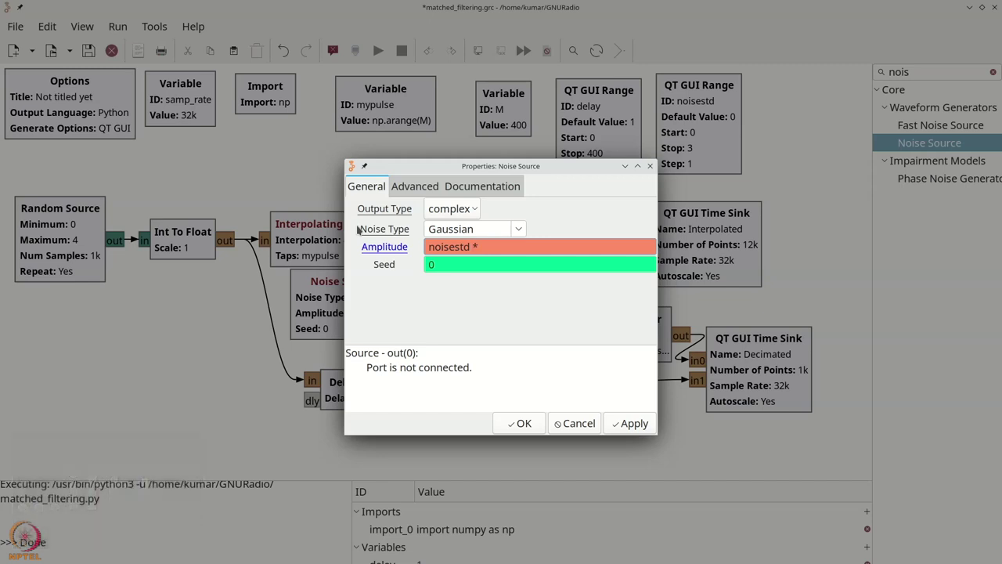
{"action": "type", "text": "np."}
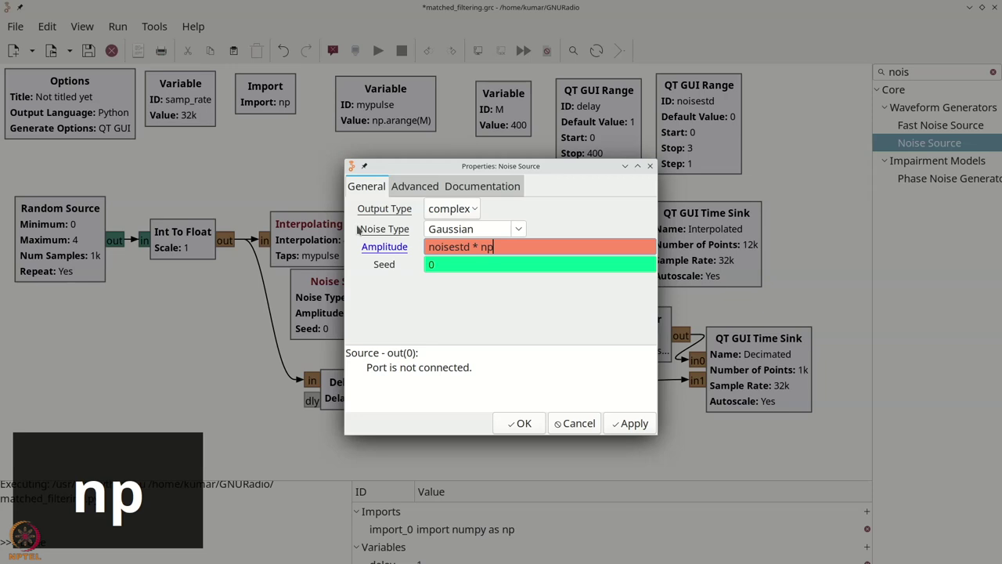
{"action": "type", "text": "t"}
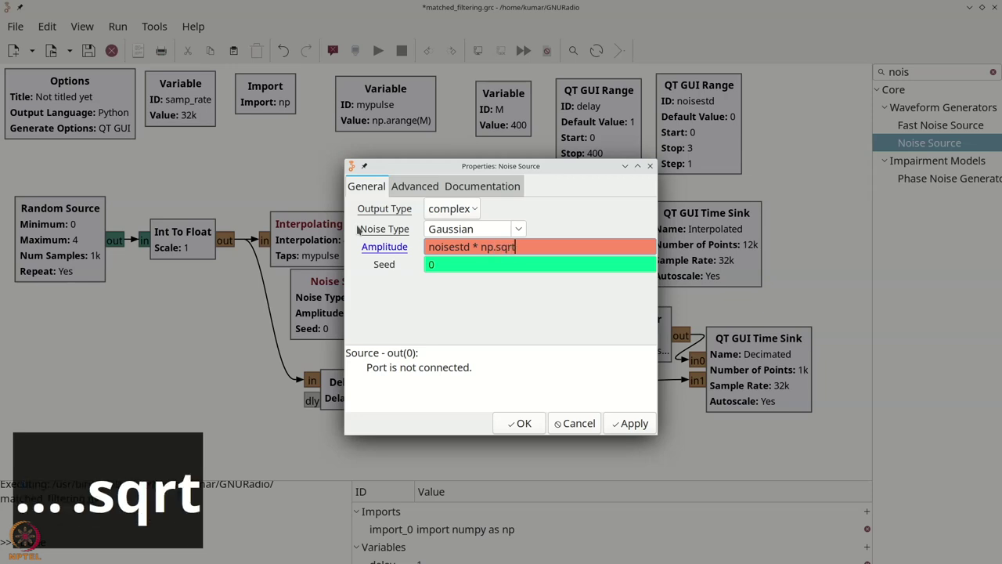
{"action": "type", "text": "(n"}
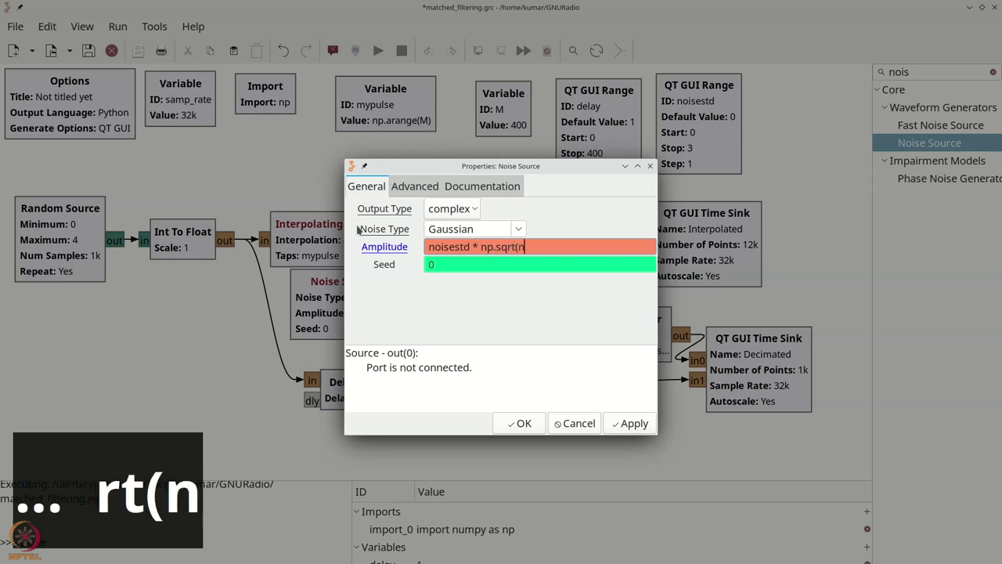
{"action": "type", "text": "p.sum("}
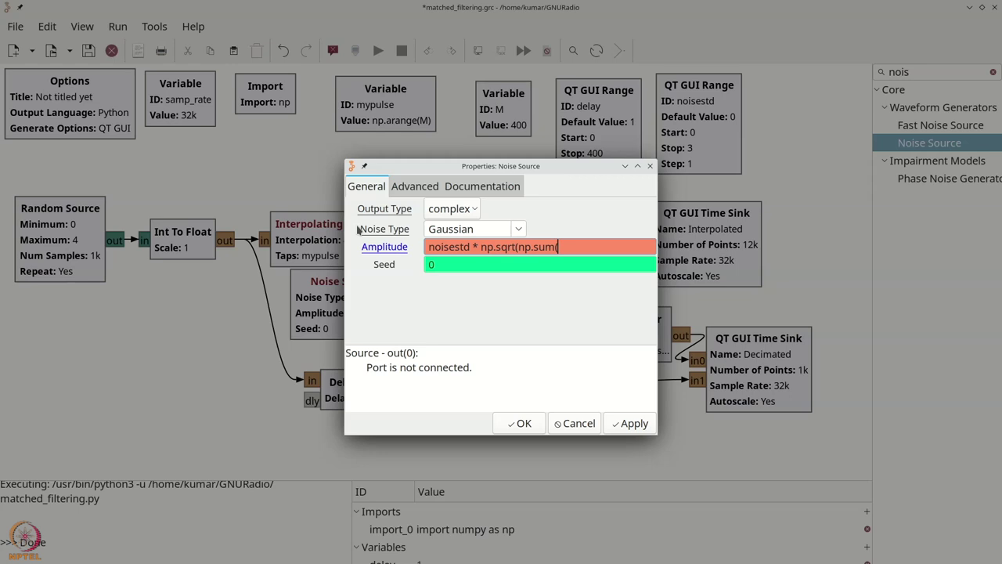
{"action": "type", "text": "mypulse*2"}
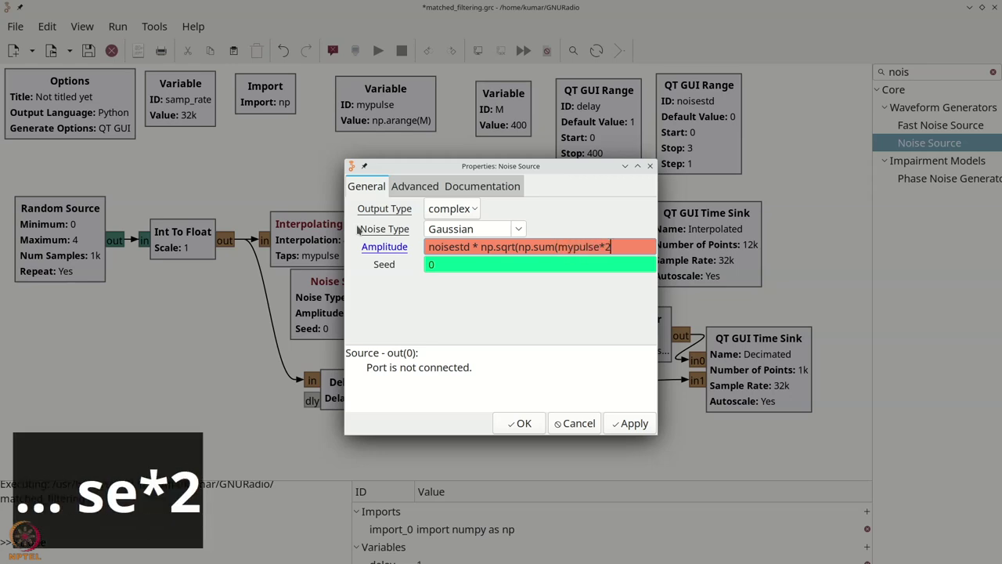
{"action": "key", "text": "BackSpace"}
{"action": "type", "text": "*2))"}
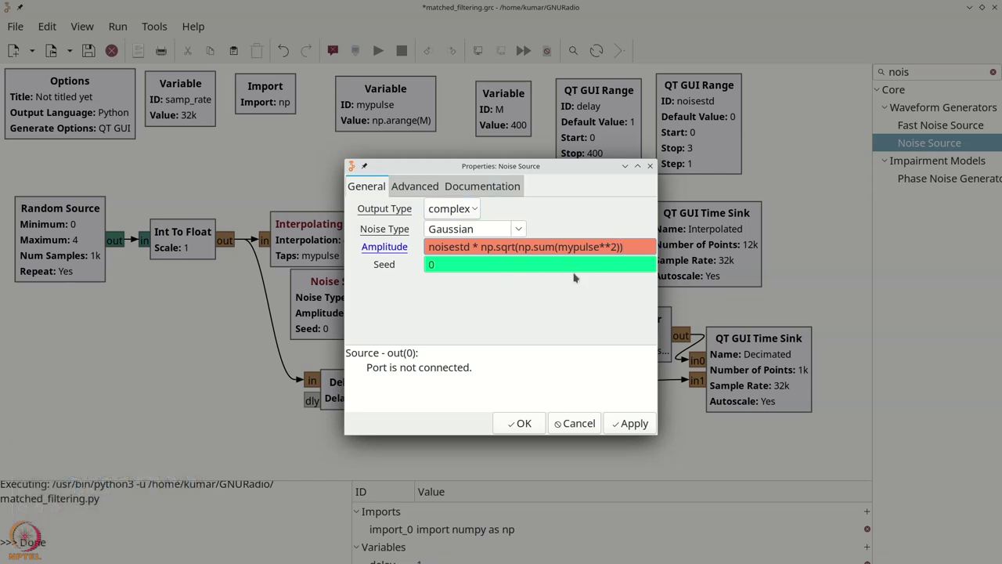
{"action": "left_click", "coordinate": [523, 423]}
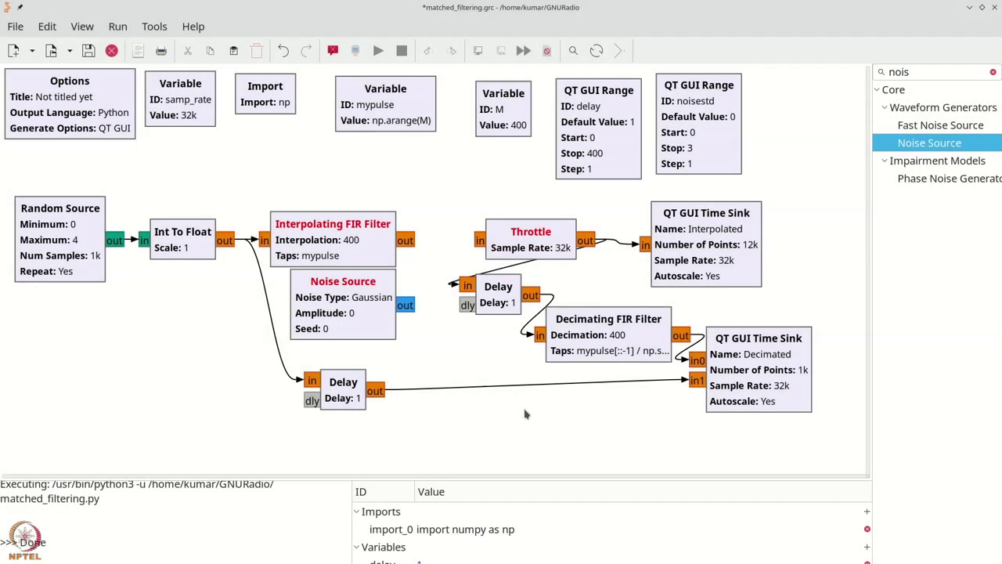
Change the Noise Source's output type to float
{"action": "double_click", "coordinate": [371, 310]}
{"action": "left_click", "coordinate": [472, 217]}
{"action": "left_click", "coordinate": [451, 228]}
{"action": "left_click", "coordinate": [523, 423]}
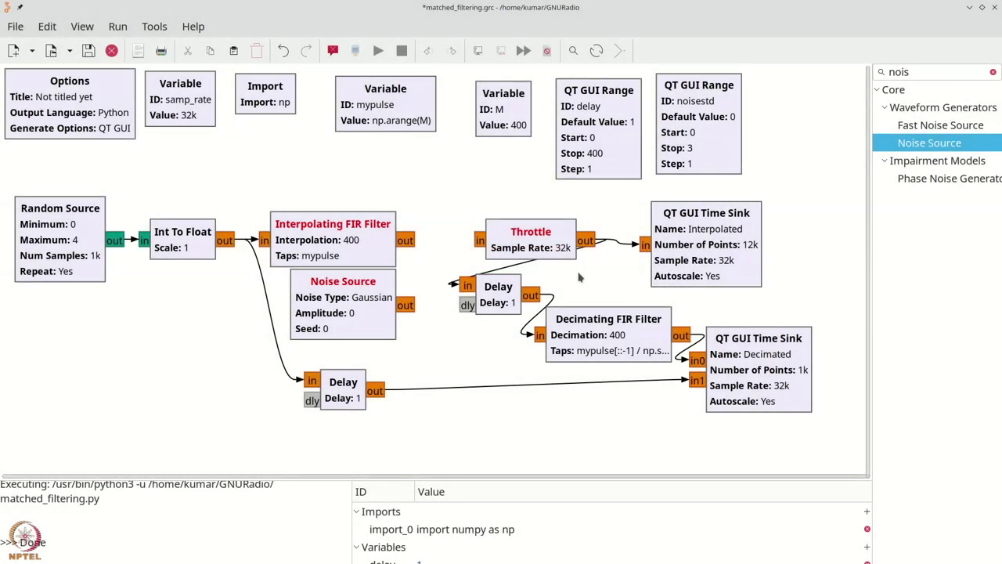
Place an Add block between the Interpolating FIR Filter and the Throttle, shifting the Throttle and the upper Delay to make room
{"action": "key", "text": "ctrl+f"}
{"action": "type", "text": "add"}
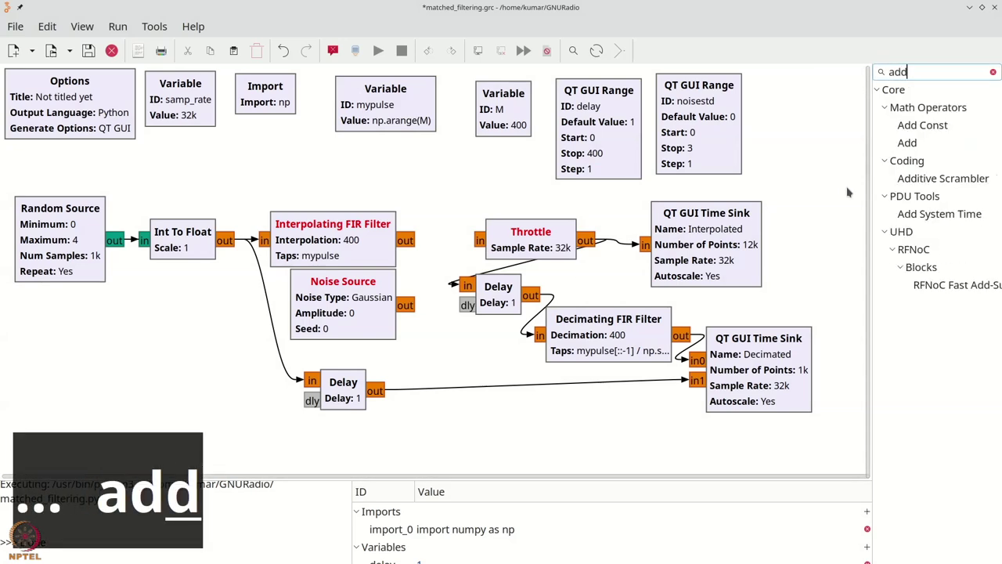
{"action": "left_click_drag", "start_coordinate": [907, 143], "coordinate": [456, 199]}
{"action": "left_click_drag", "start_coordinate": [529, 235], "coordinate": [544, 235]}
{"action": "left_click_drag", "start_coordinate": [507, 290], "coordinate": [517, 299]}
Change the Add block's IO type to float
{"action": "double_click", "coordinate": [462, 212]}
{"action": "left_click", "coordinate": [461, 209]}
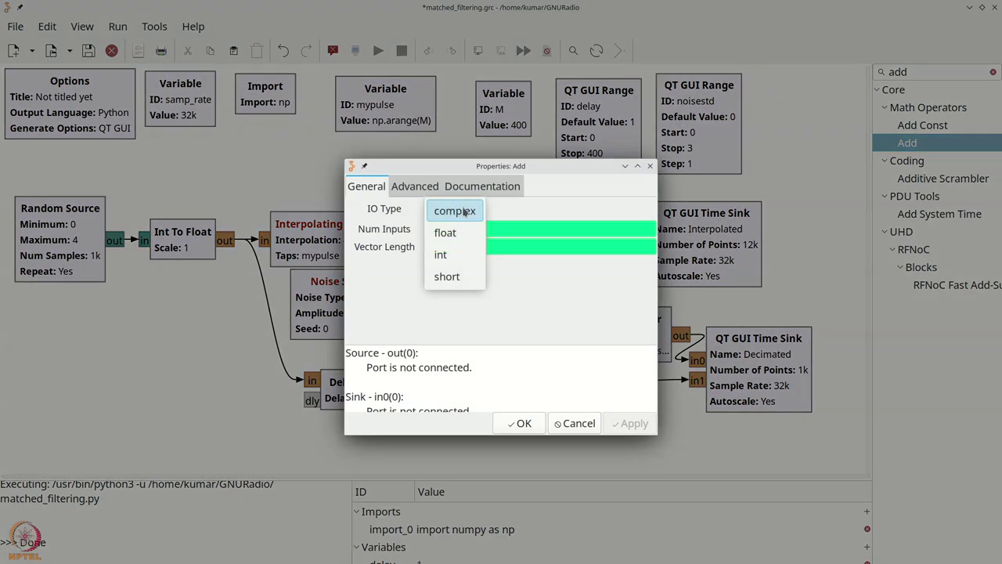
{"action": "left_click", "coordinate": [443, 230]}
{"action": "left_click", "coordinate": [519, 424]}
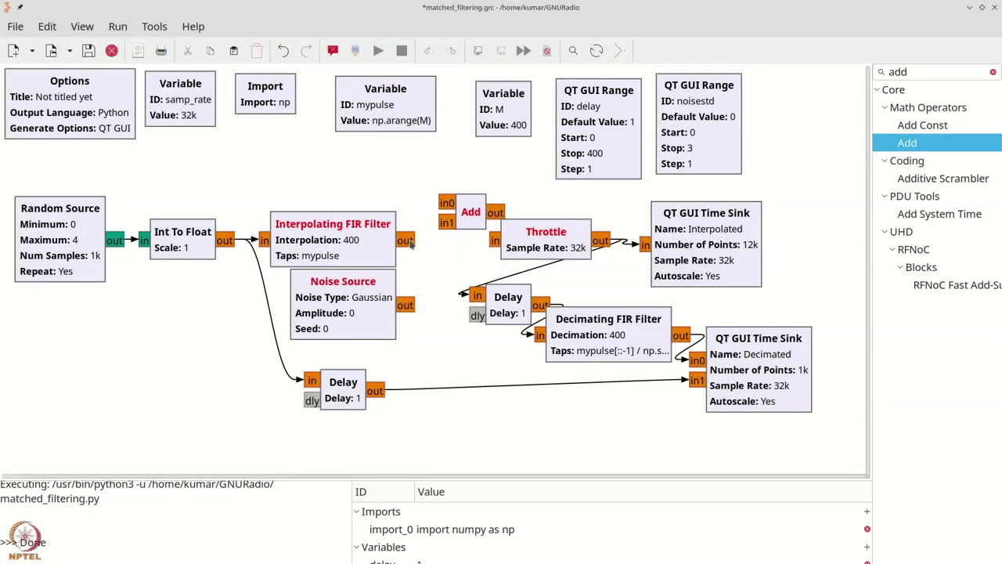
Wire the Interpolating FIR Filter and Noise Source into the Add block and its output into the Throttle, moving the filter level with Add
{"action": "left_click", "coordinate": [445, 203]}
{"action": "left_click_drag", "start_coordinate": [468, 212], "coordinate": [463, 208]}
{"action": "left_click", "coordinate": [495, 241]}
{"action": "left_click", "coordinate": [445, 221]}
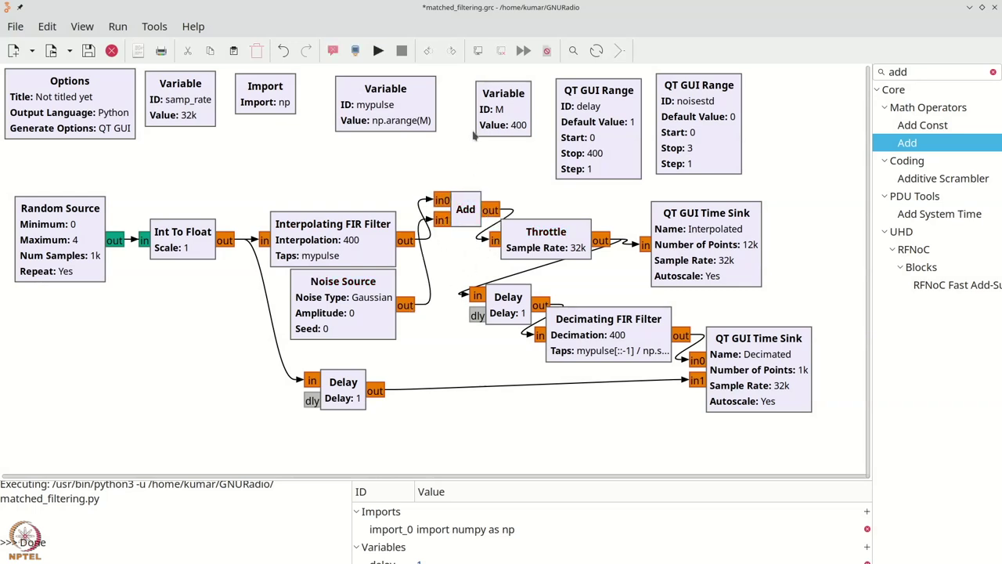
{"action": "left_click_drag", "start_coordinate": [399, 236], "coordinate": [368, 212]}
Run the flowgraph with noisestd at 1.0, zoom in on the Decimated plot to compare both signals, reset noisestd to 0 and close the plots
{"action": "left_click", "coordinate": [379, 50]}
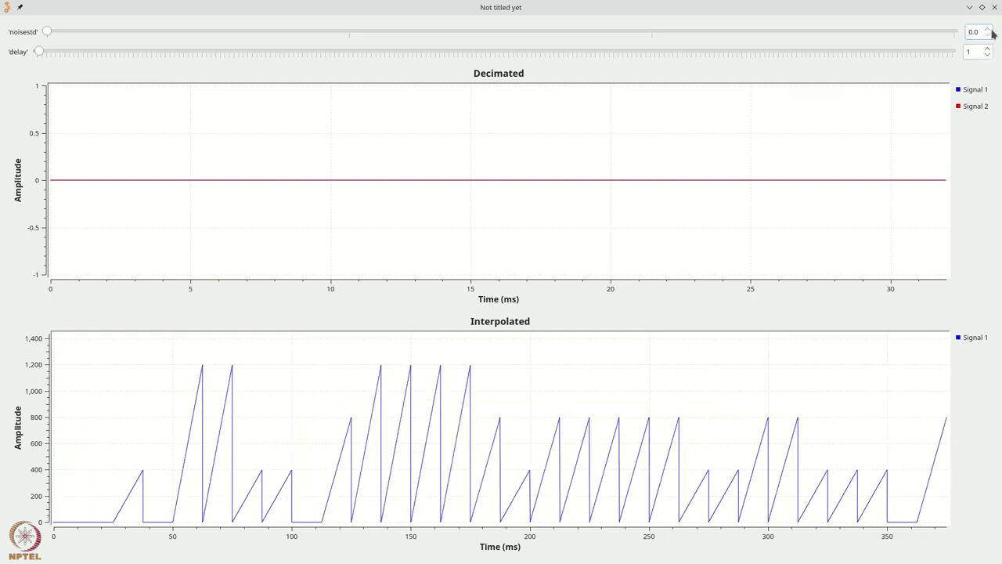
{"action": "left_click", "coordinate": [354, 33]}
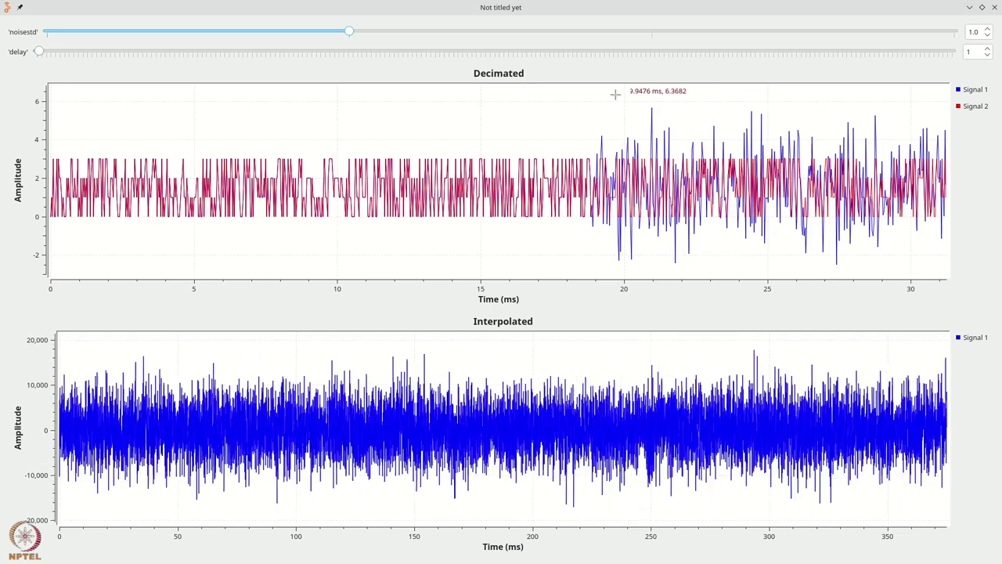
{"action": "left_click_drag", "start_coordinate": [675, 175], "coordinate": [806, 257]}
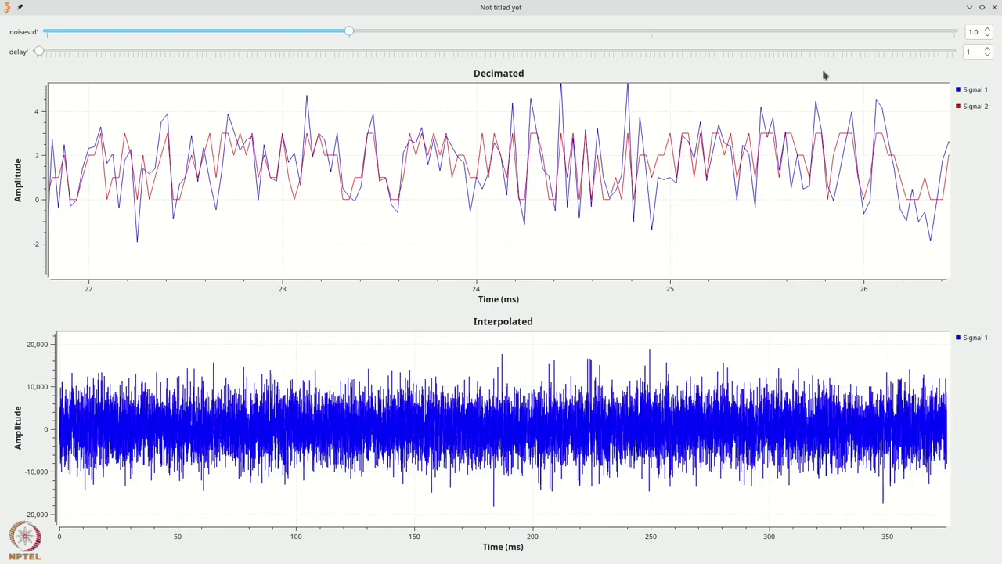
{"action": "left_click", "coordinate": [267, 32]}
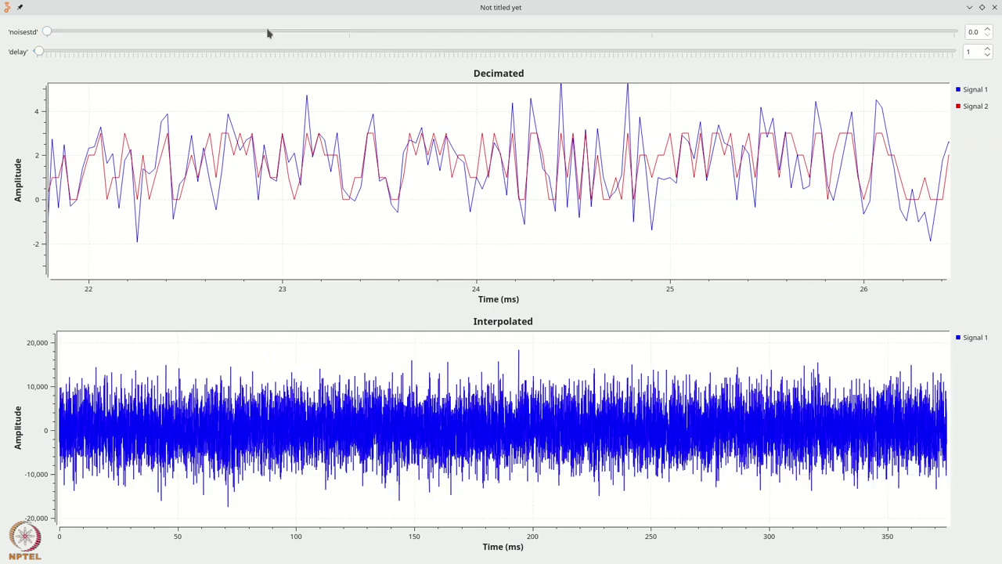
{"action": "left_click", "coordinate": [995, 7]}
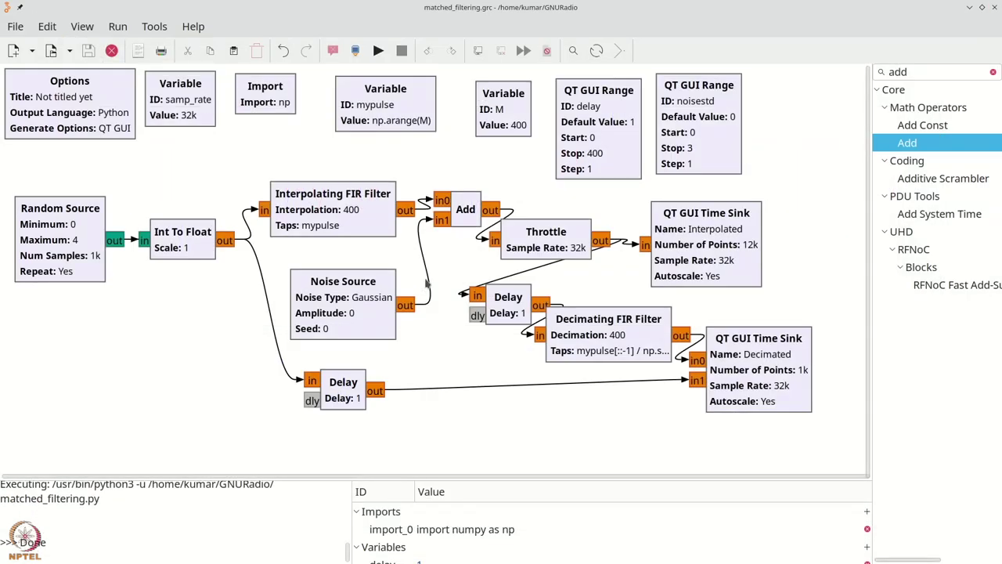
Set the step of the noisestd QT GUI Range to 0.1
{"action": "double_click", "coordinate": [670, 163]}
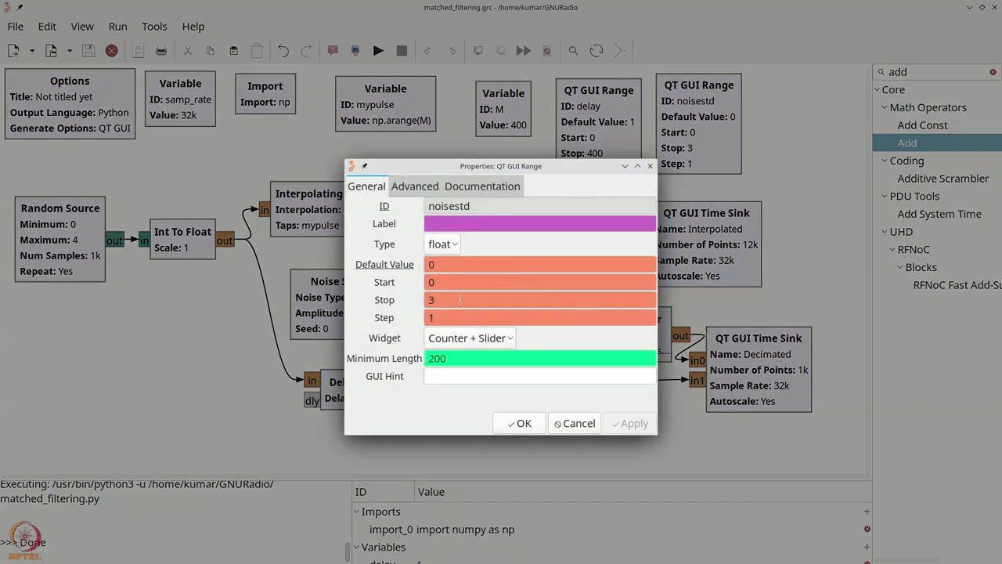
{"action": "key", "text": "Tab"}
{"action": "type", "text": "0."}
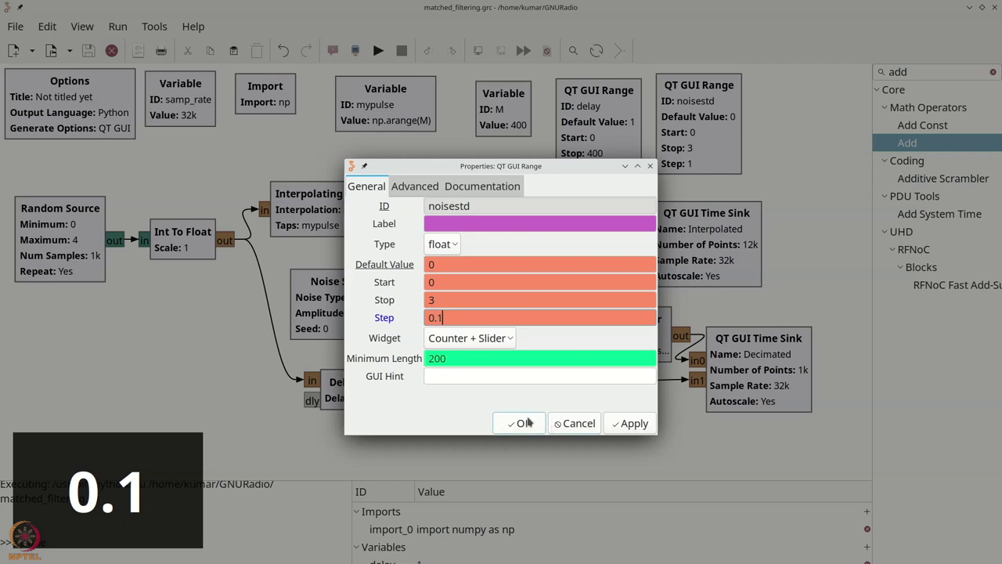
{"action": "left_click", "coordinate": [523, 423]}
Run the flowgraph with noisestd at 0.1, enlarge part of the Decimated plot to compare both signals, and close the plots
{"action": "left_click", "coordinate": [379, 50]}
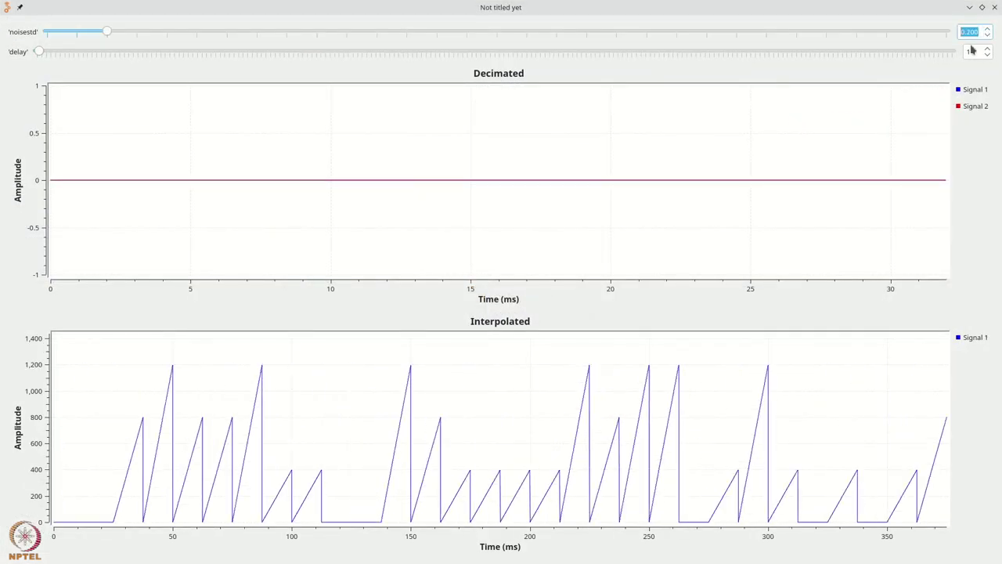
{"action": "left_click", "coordinate": [987, 35]}
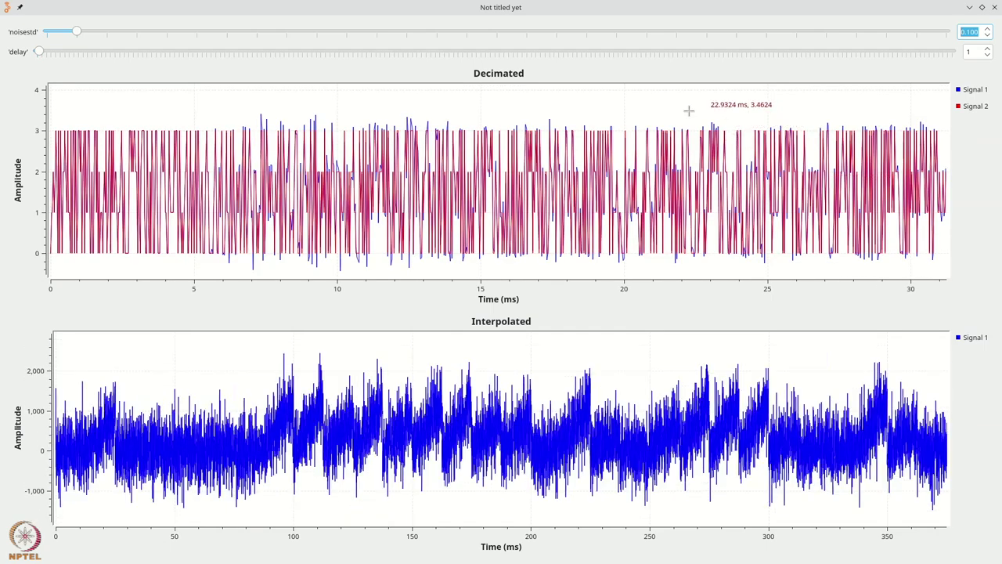
{"action": "left_click_drag", "start_coordinate": [593, 107], "coordinate": [916, 286]}
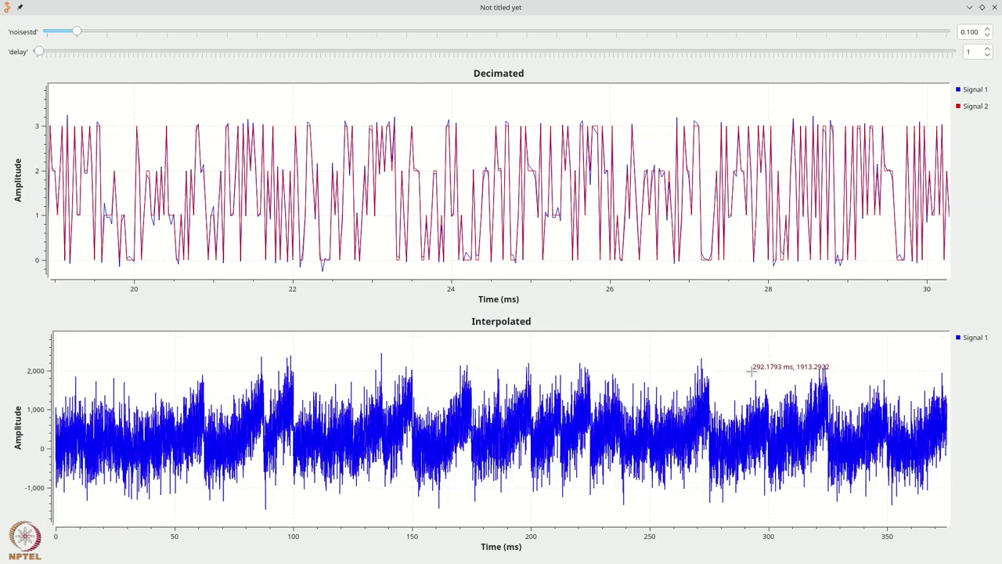
{"action": "left_click", "coordinate": [995, 7]}
Change the mypulse variable's value to np.ones(M) for a rectangular pulse
{"action": "double_click", "coordinate": [356, 102]}
{"action": "left_click_drag", "start_coordinate": [444, 224], "coordinate": [484, 229]}
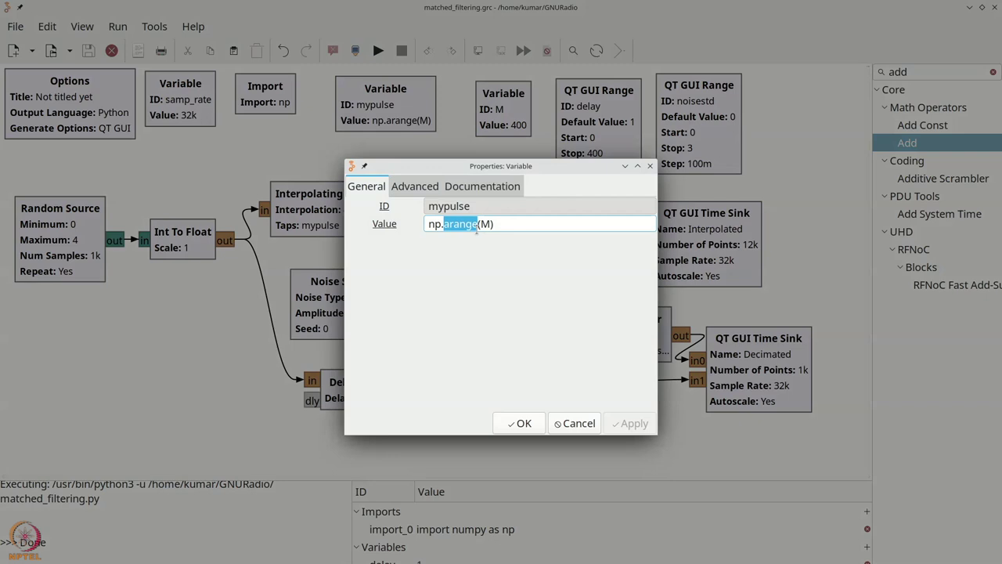
{"action": "type", "text": "one"}
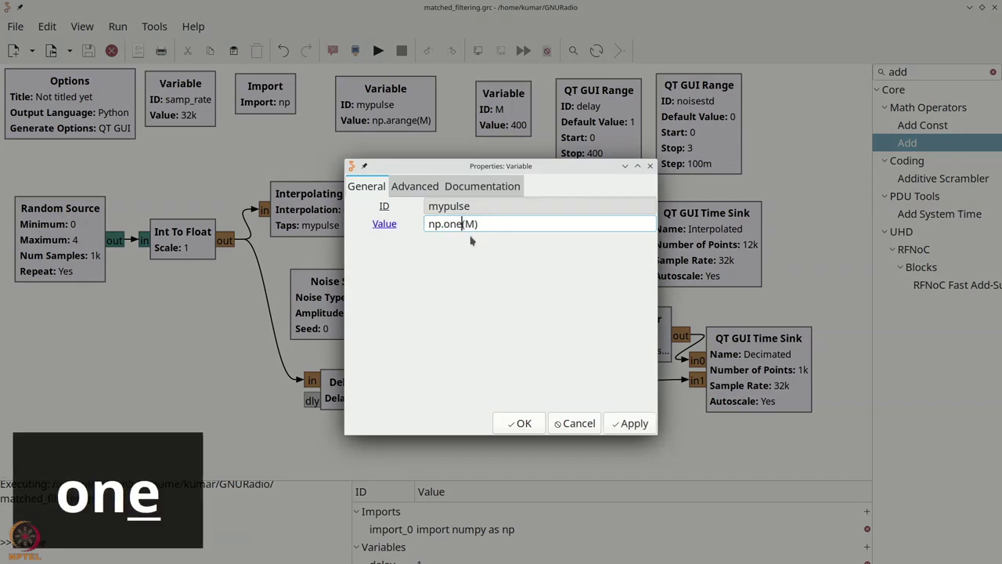
{"action": "type", "text": "s"}
{"action": "left_click", "coordinate": [513, 423]}
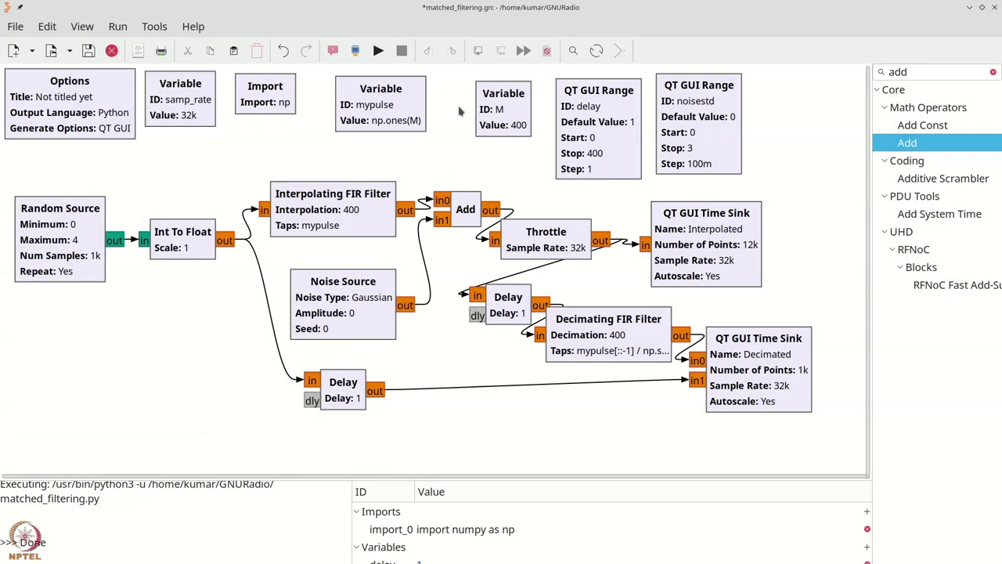
Run the flowgraph with the rectangular pulse and noisestd at 0.1, and examine a section of the Decimated plot up close
{"action": "left_click", "coordinate": [376, 50]}
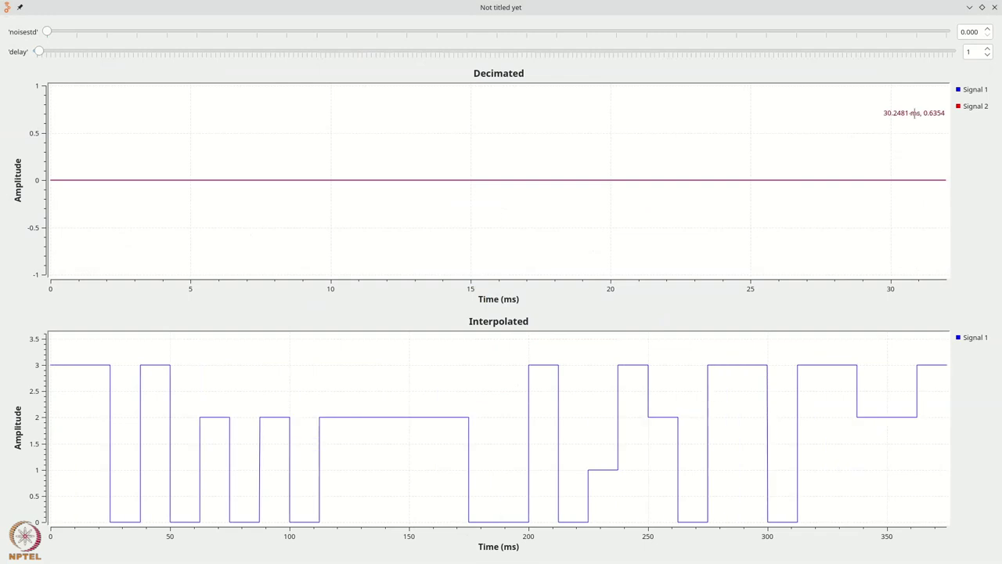
{"action": "left_click", "coordinate": [986, 29]}
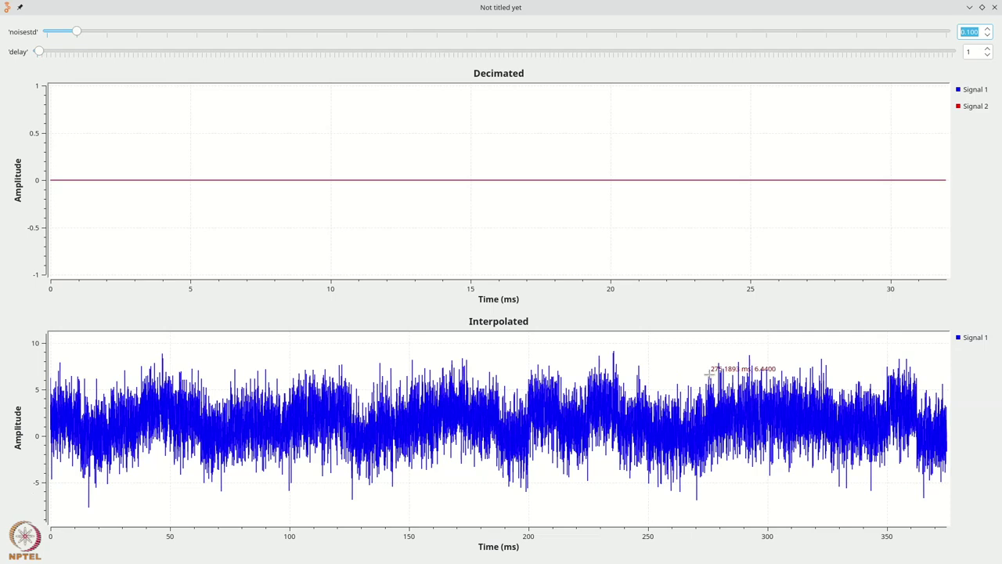
{"action": "left_click_drag", "start_coordinate": [467, 101], "coordinate": [696, 260]}
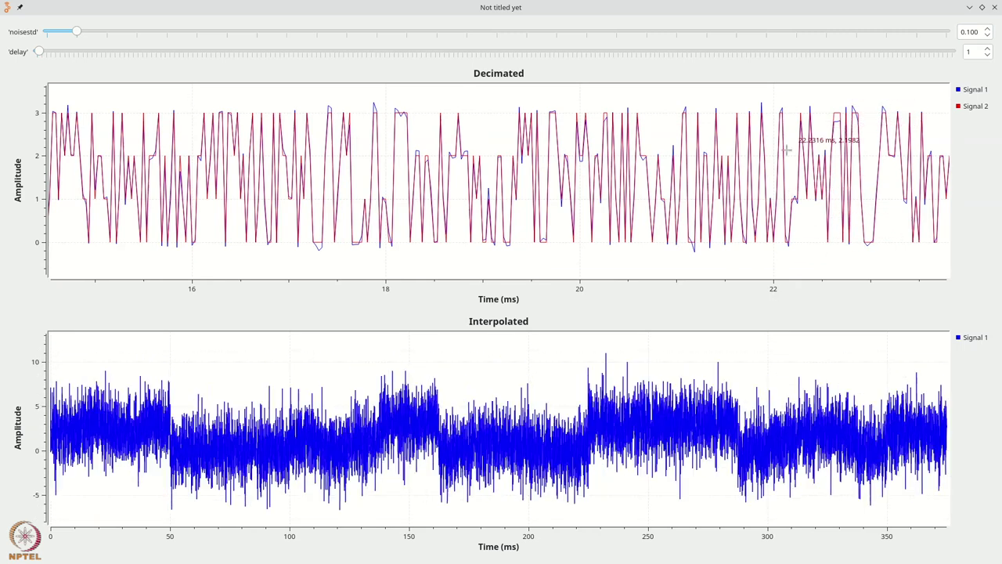
Raise noisestd to 0.2, compare the two Decimated signals at full range and up close, and close the plots
{"action": "left_click", "coordinate": [988, 30]}
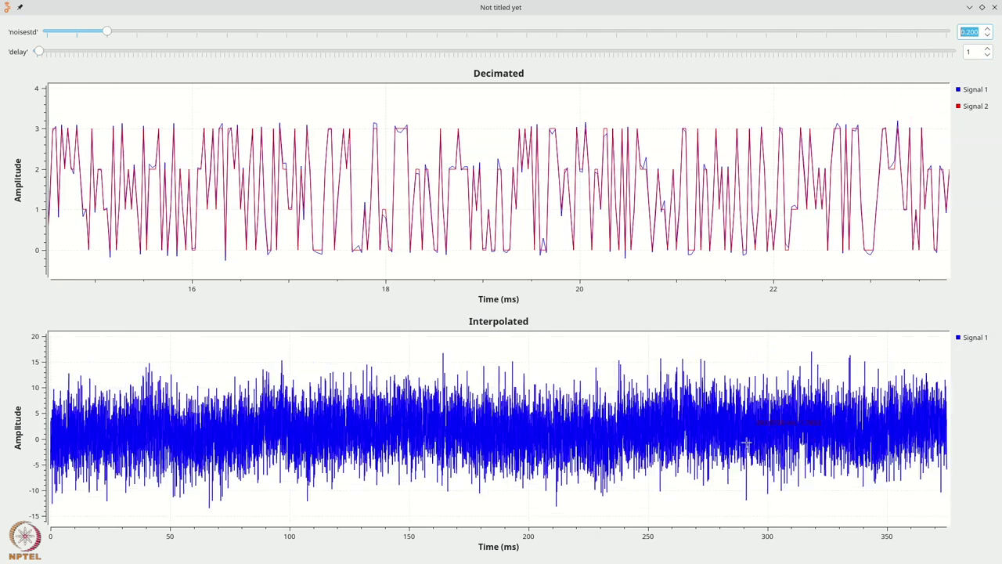
{"action": "right_click", "coordinate": [753, 259]}
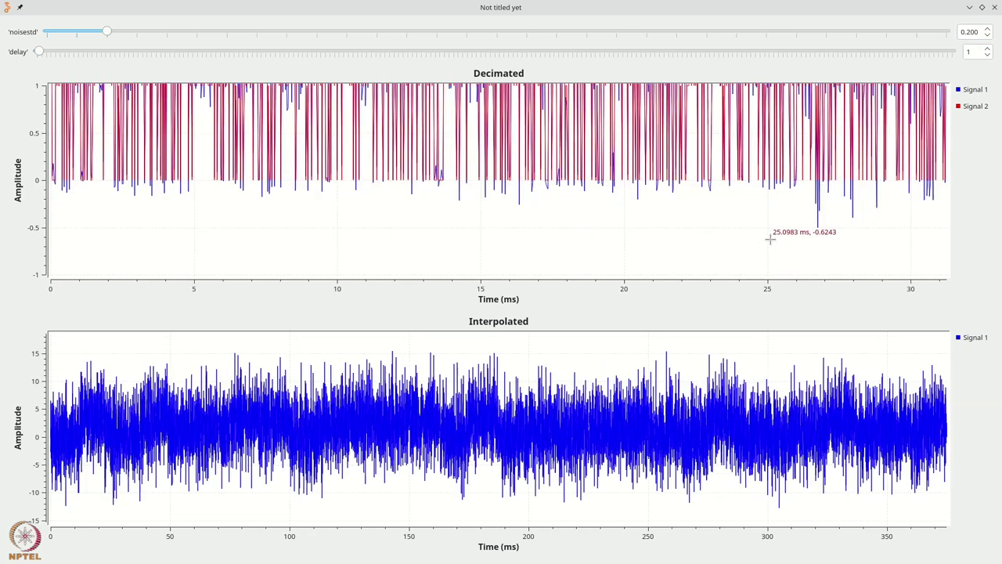
{"action": "left_click_drag", "start_coordinate": [806, 246], "coordinate": [949, 95]}
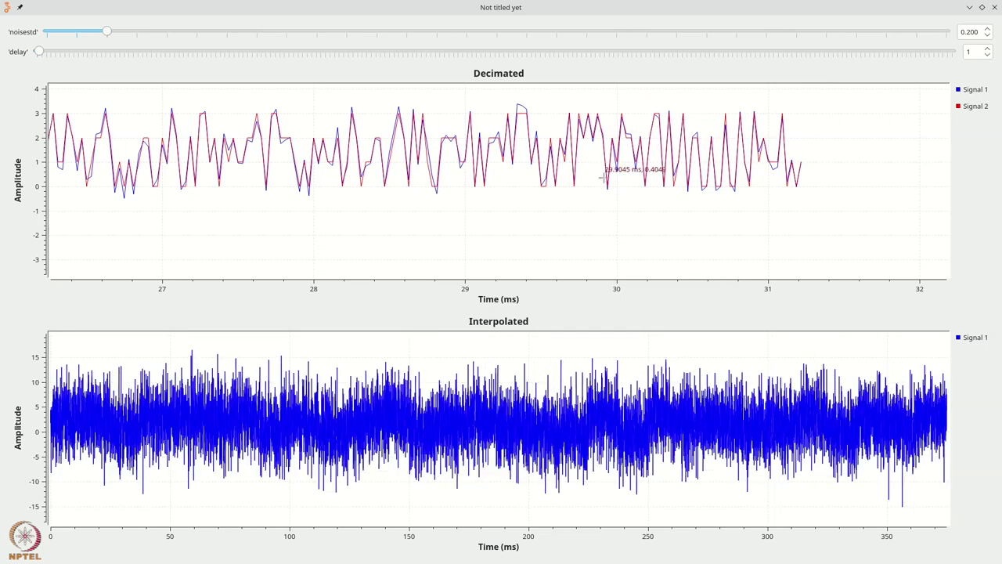
{"action": "right_click", "coordinate": [618, 181]}
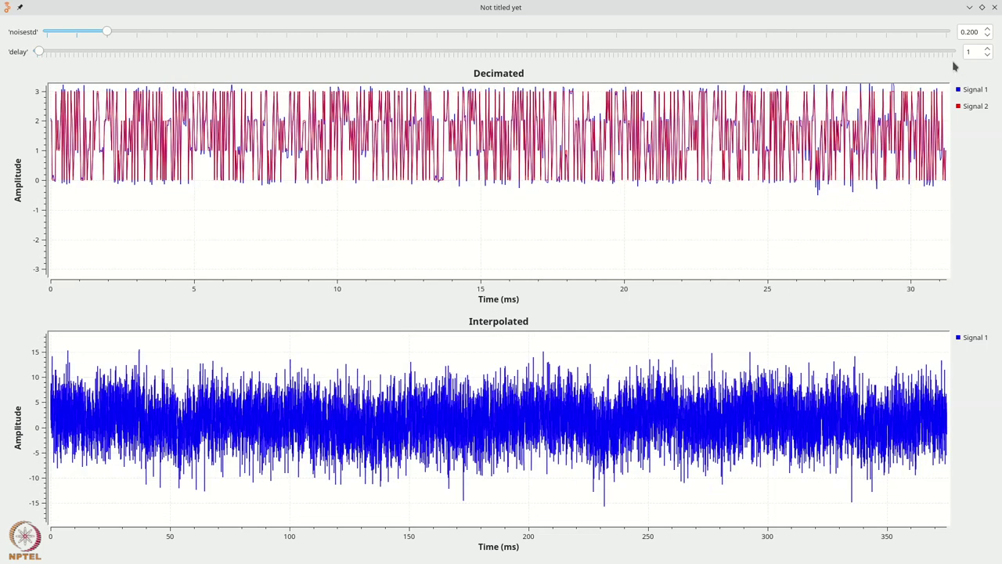
{"action": "left_click", "coordinate": [995, 7]}
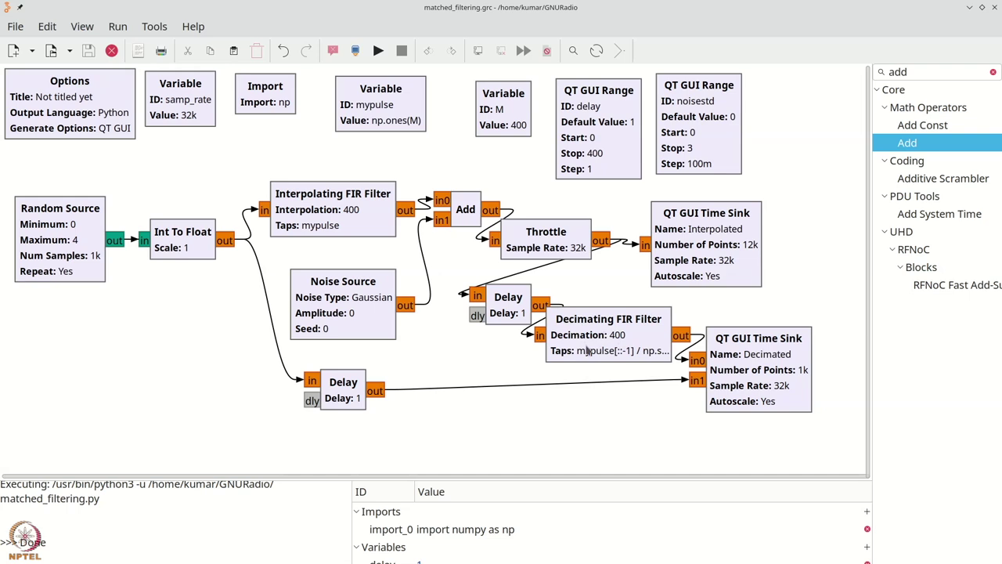
Shift the upper Delay block slightly clear of the Decimating FIR Filter
{"action": "mouse_move", "coordinate": [507, 301]}
{"action": "left_mouse_down"}
{"action": "mouse_move", "coordinate": [497, 296]}
{"action": "mouse_move", "coordinate": [515, 311]}
{"action": "left_mouse_up"}
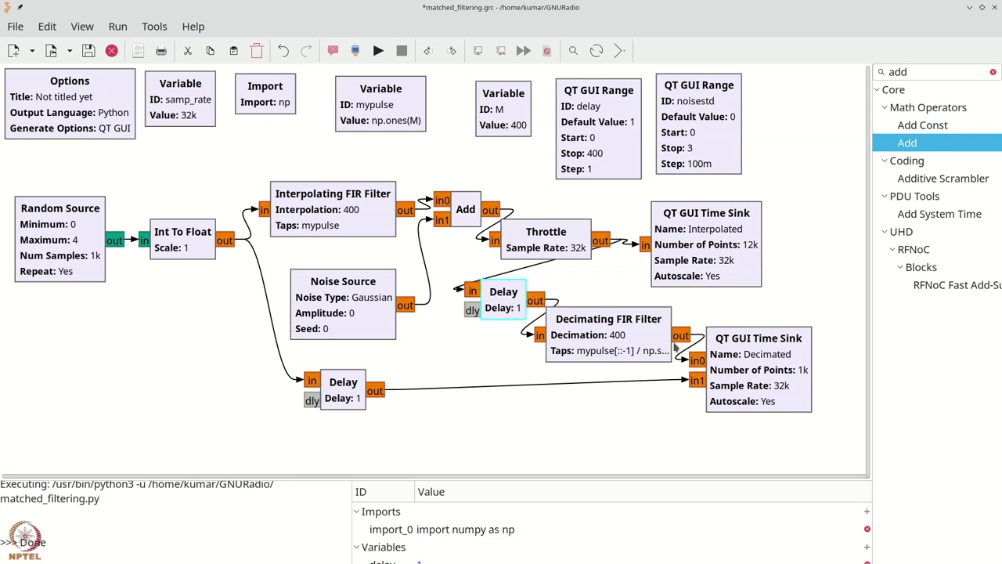